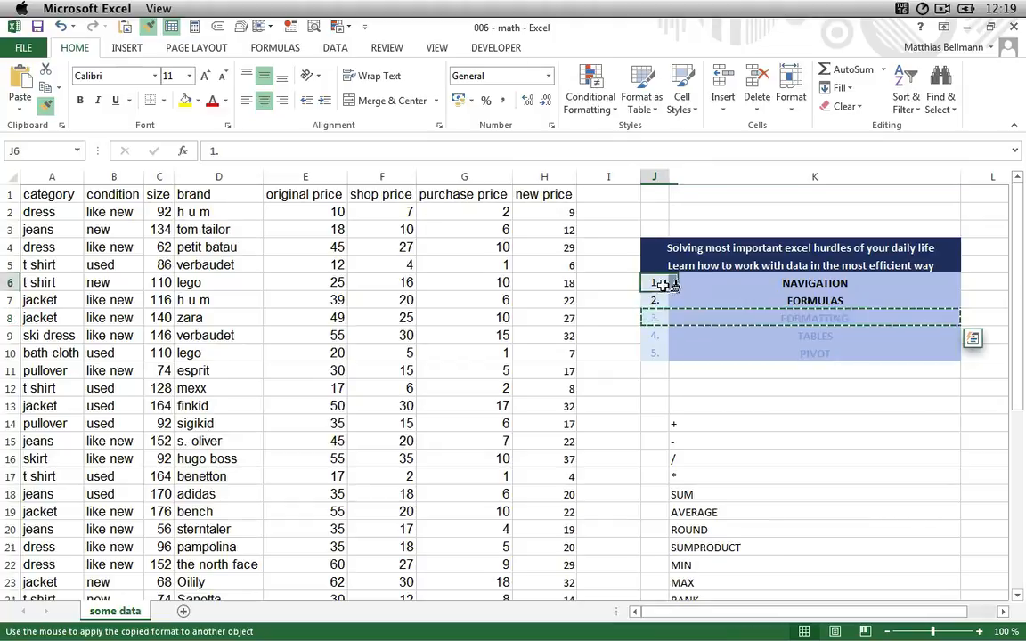
- Fill the list of formula names, from + down to RANK, with an orange theme colour
click(699, 424)
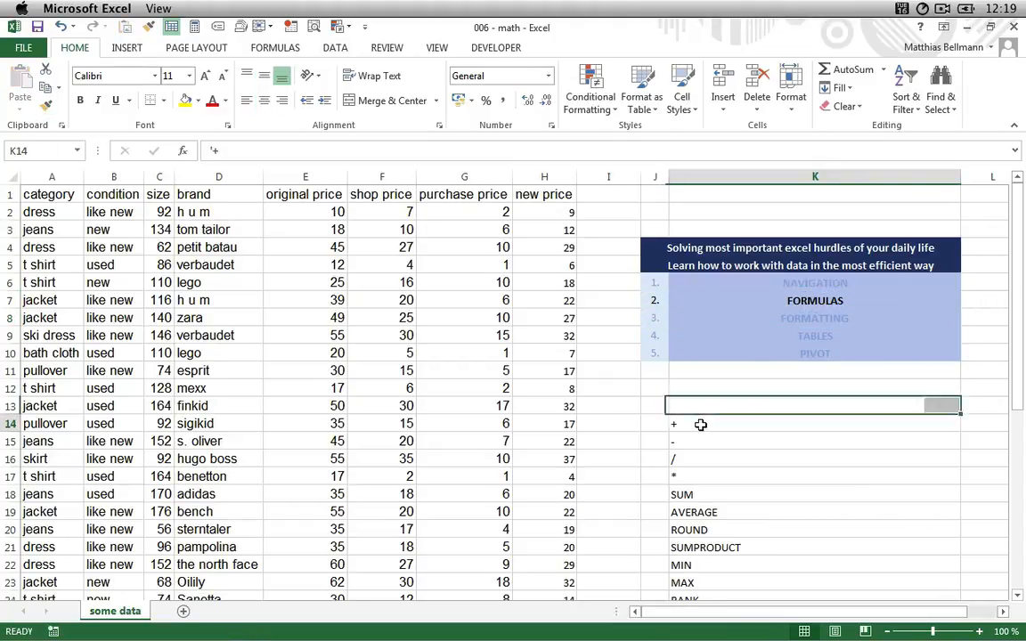
key(End)
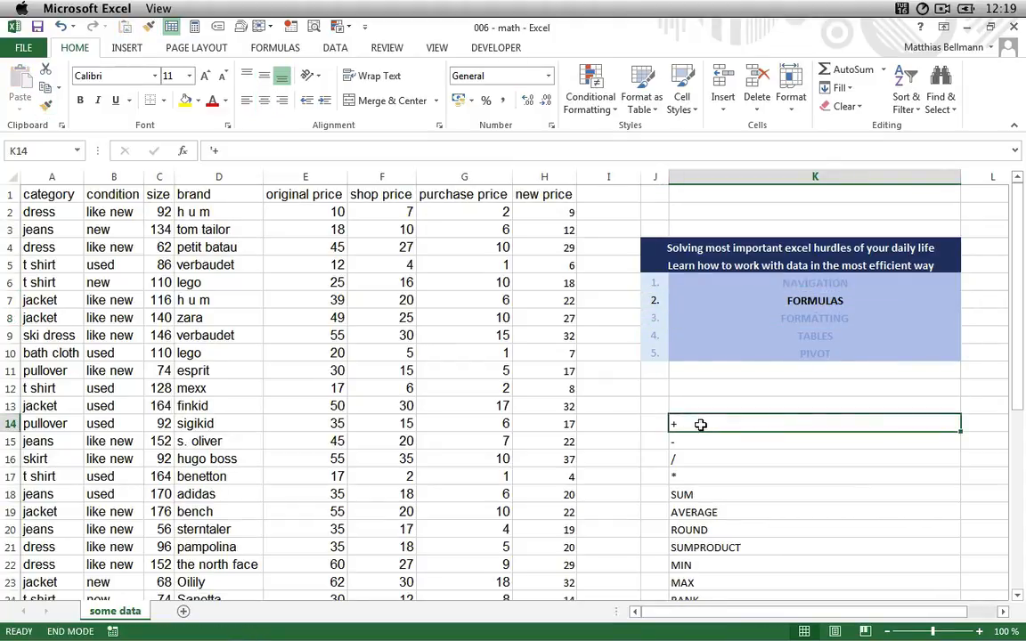
key(shift+Down)
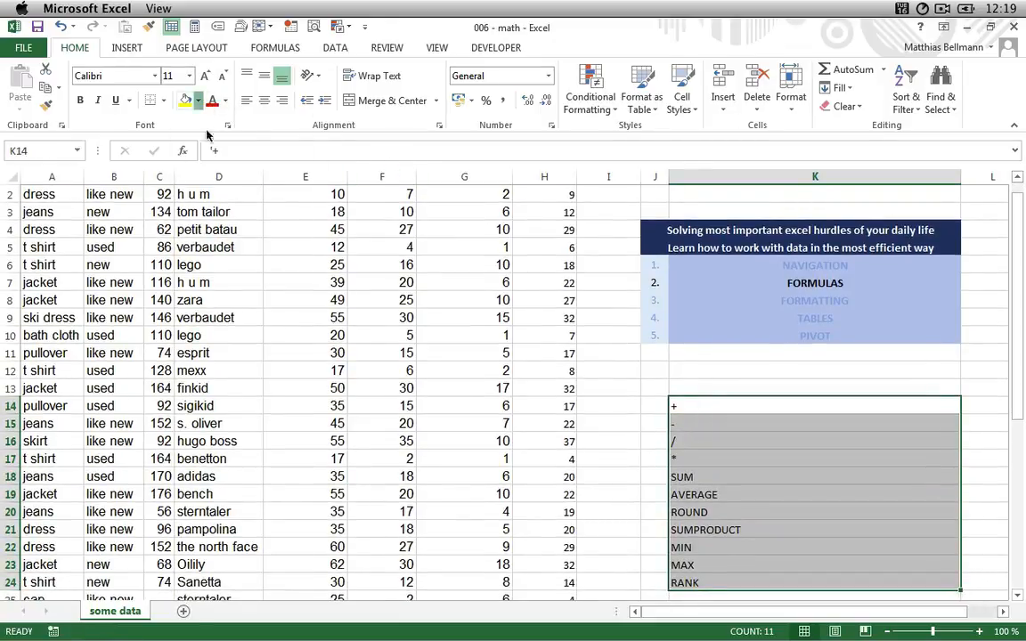
click(198, 101)
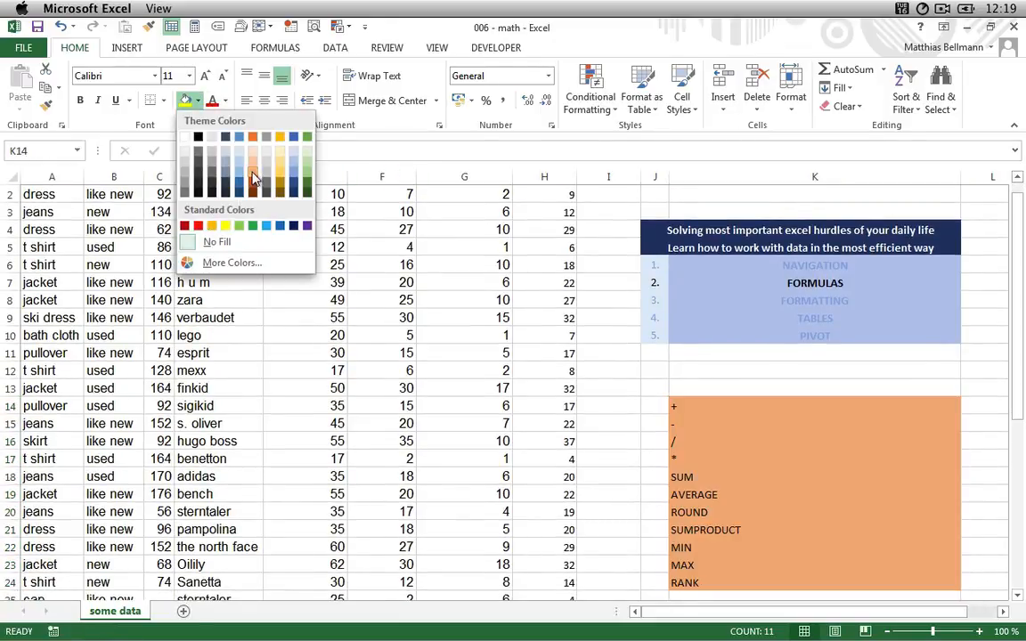
click(253, 177)
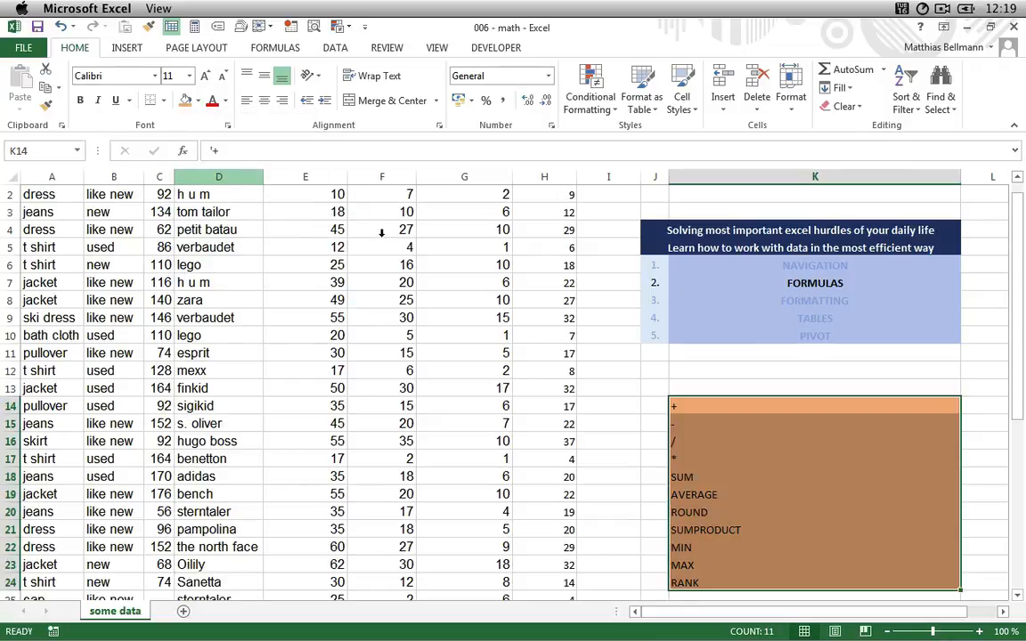
click(602, 373)
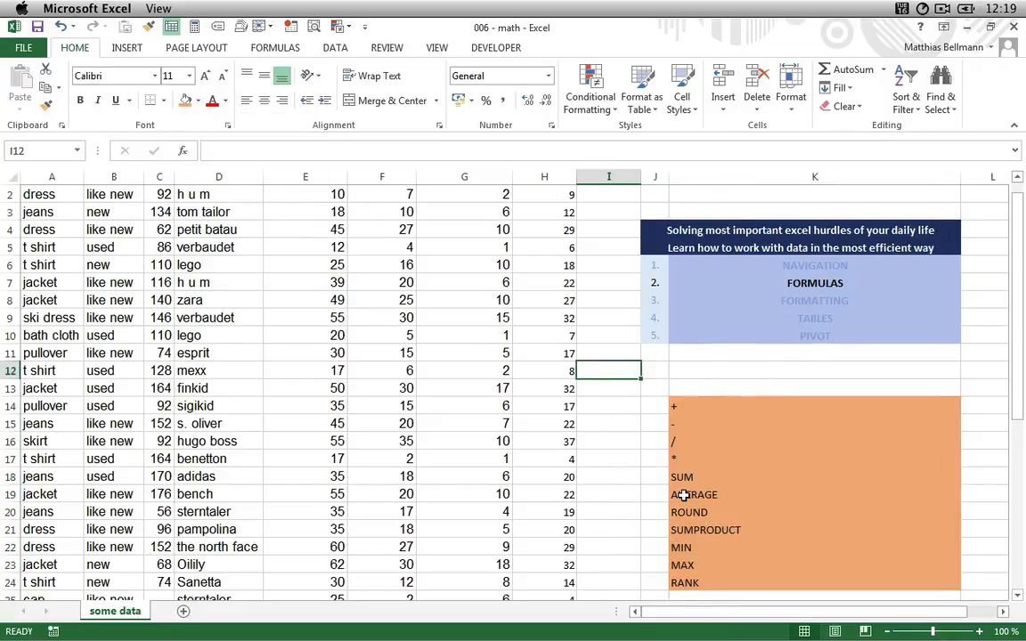
- In I2, enter a formula adding the purchase price G2 and new price H2
scroll(556, 449, up, 1)
click(556, 450)
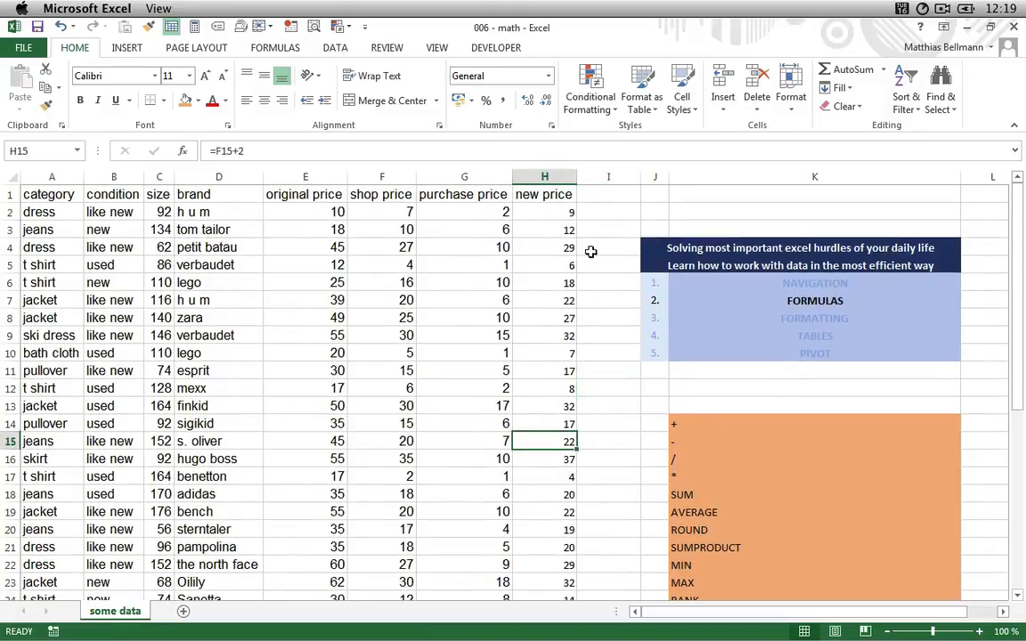
click(609, 217)
text(=)
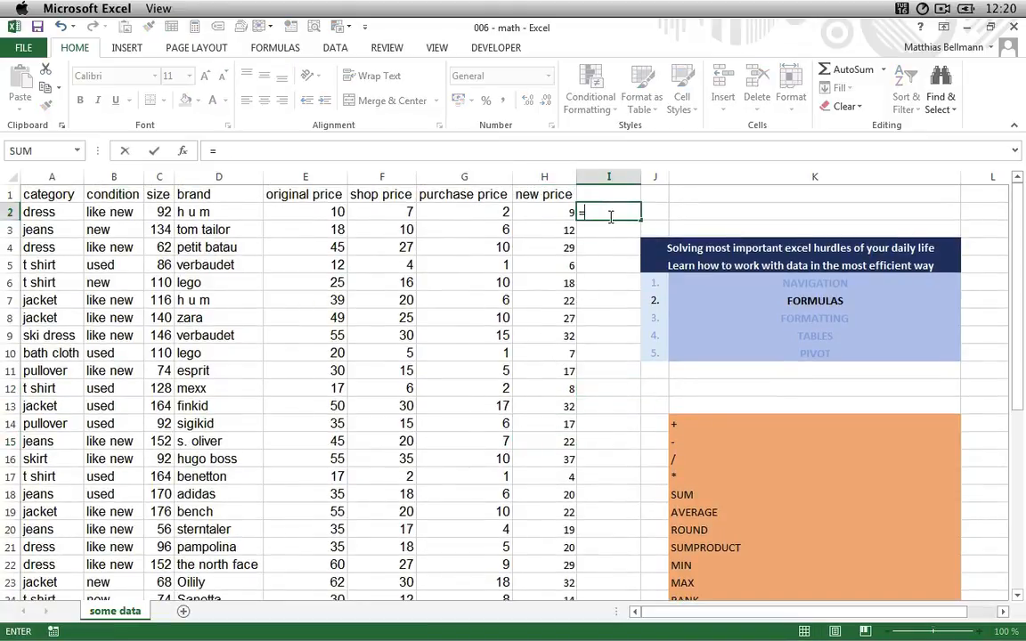
key(Left)
key(Left)
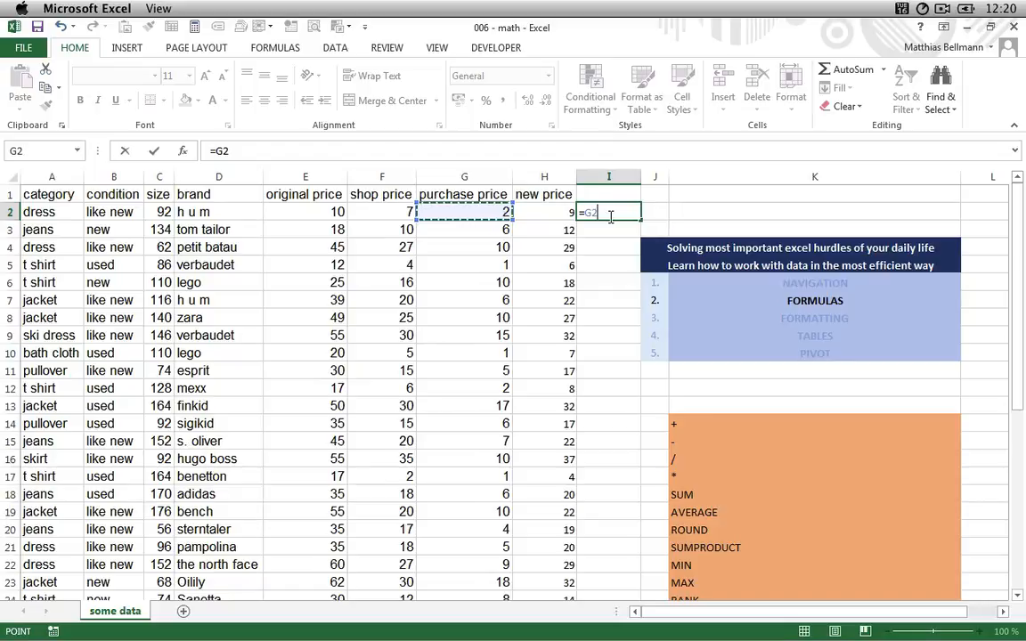
text(+)
key(Left)
key(Return)
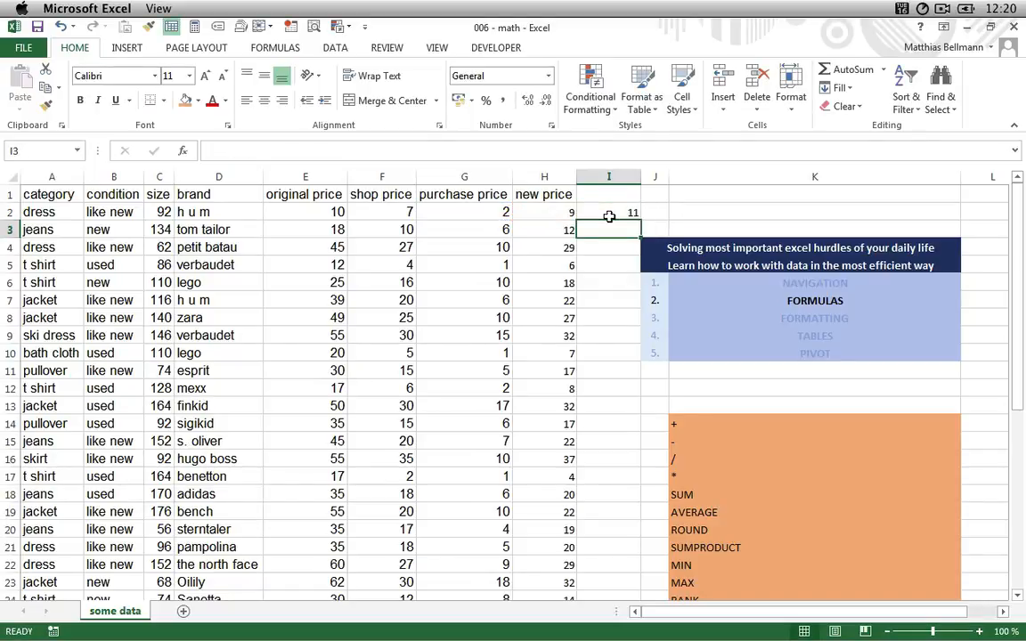
- In I3, enter a formula subtracting the new price H3 from the purchase price G3
text(=)
key(Left)
key(Left)
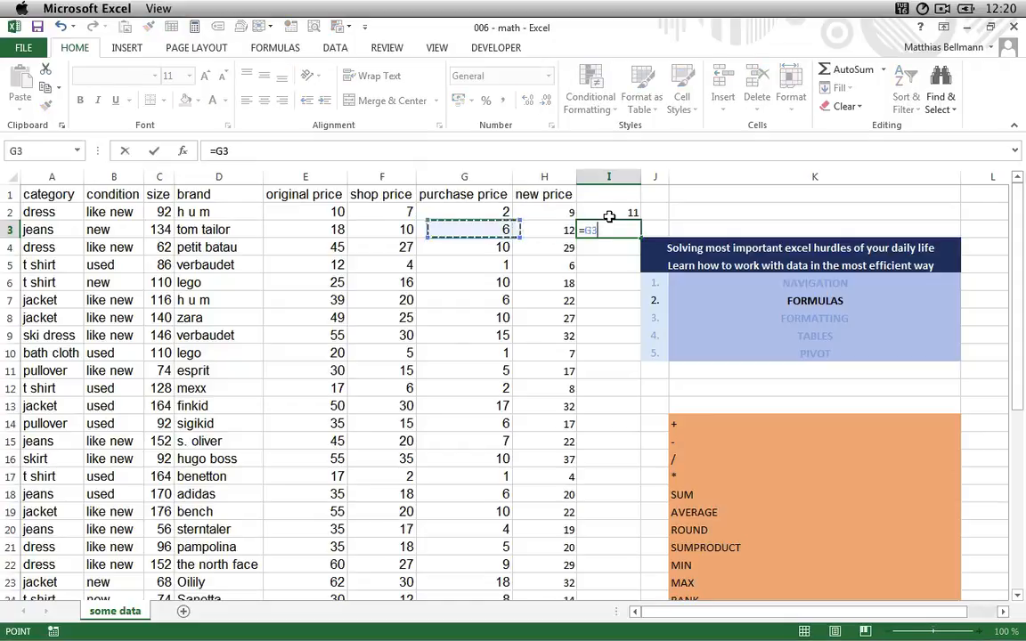
text(-)
key(Left)
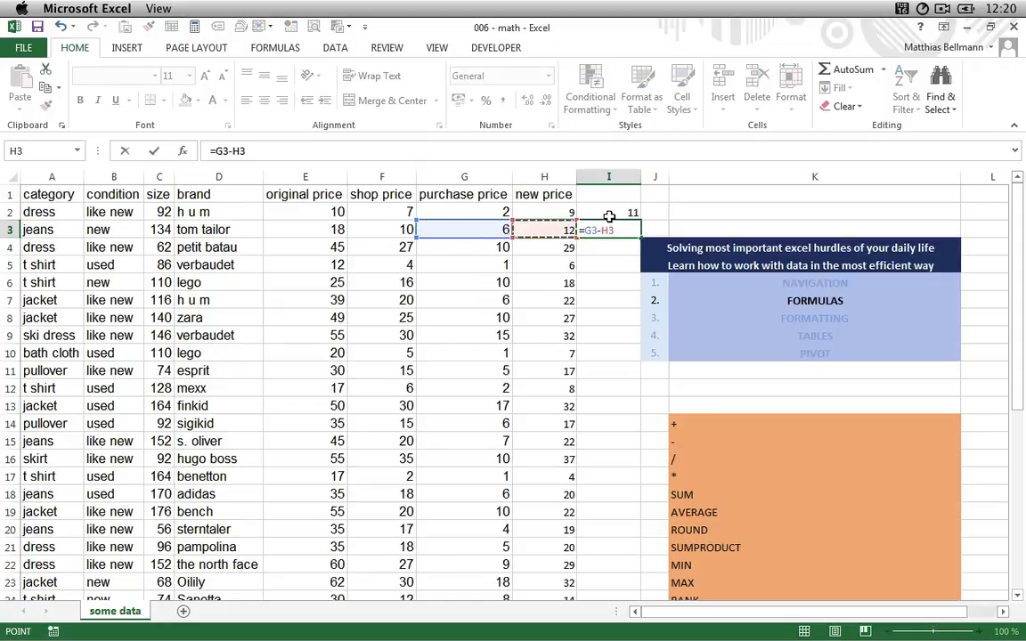
key(Return)
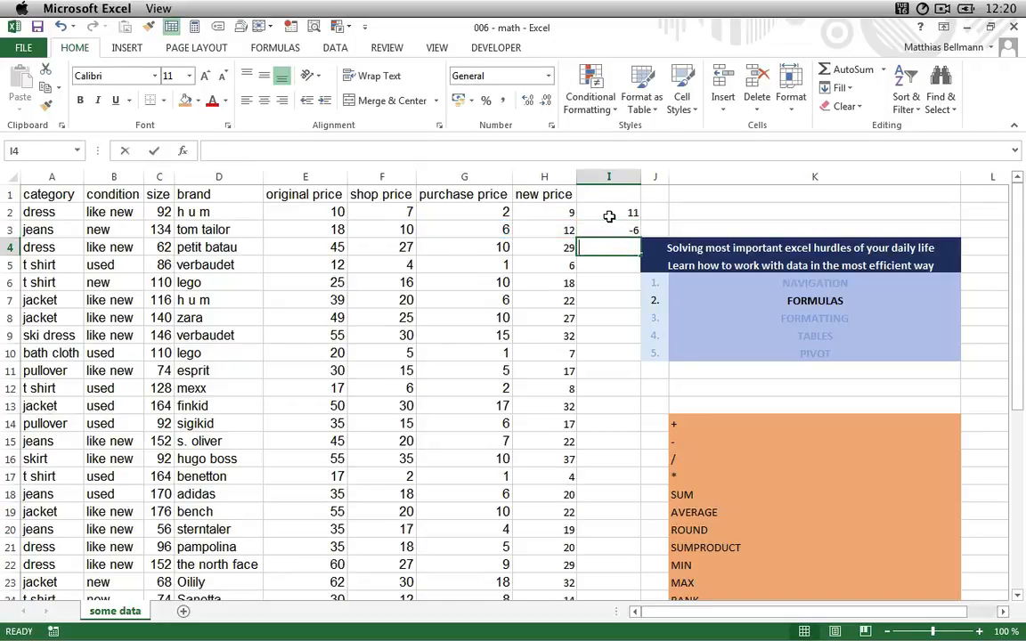
- In I4, enter a formula dividing the purchase price G4 by the new price H4
text(=)
key(Left)
key(Left)
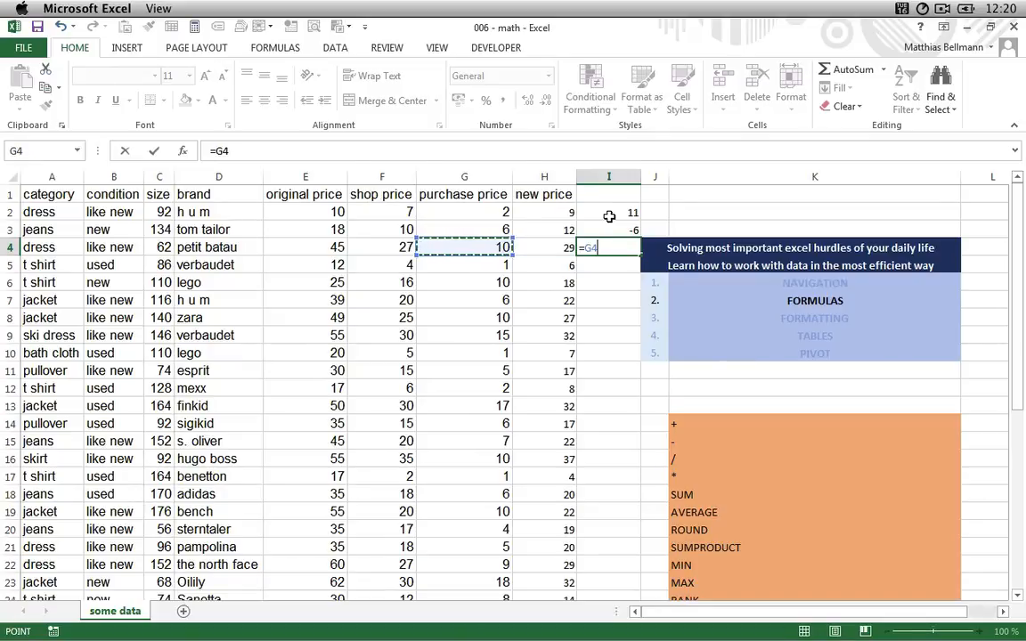
text(/)
key(Left)
key(Return)
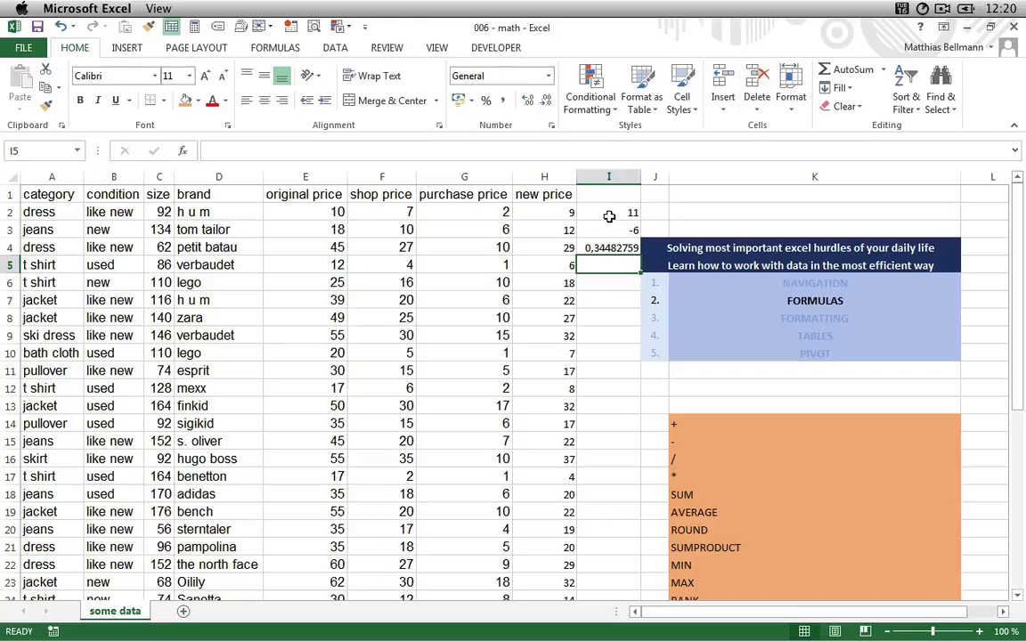
- Reduce the displayed decimal places of the I4 result to two
key(Up)
click(547, 100)
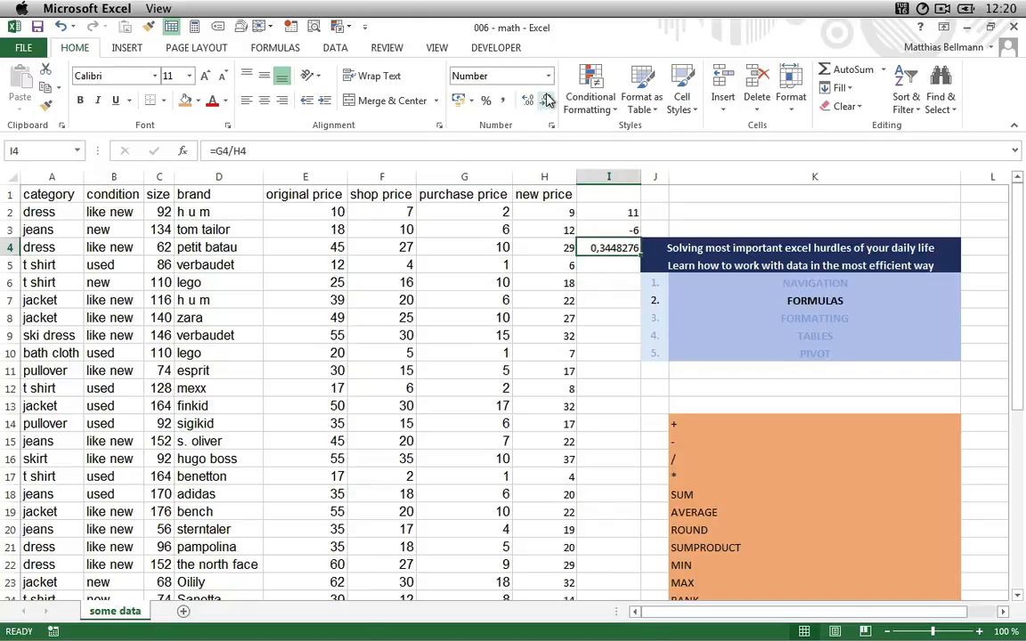
click(547, 100)
click(547, 100)
click(547, 99)
click(547, 100)
click(547, 100)
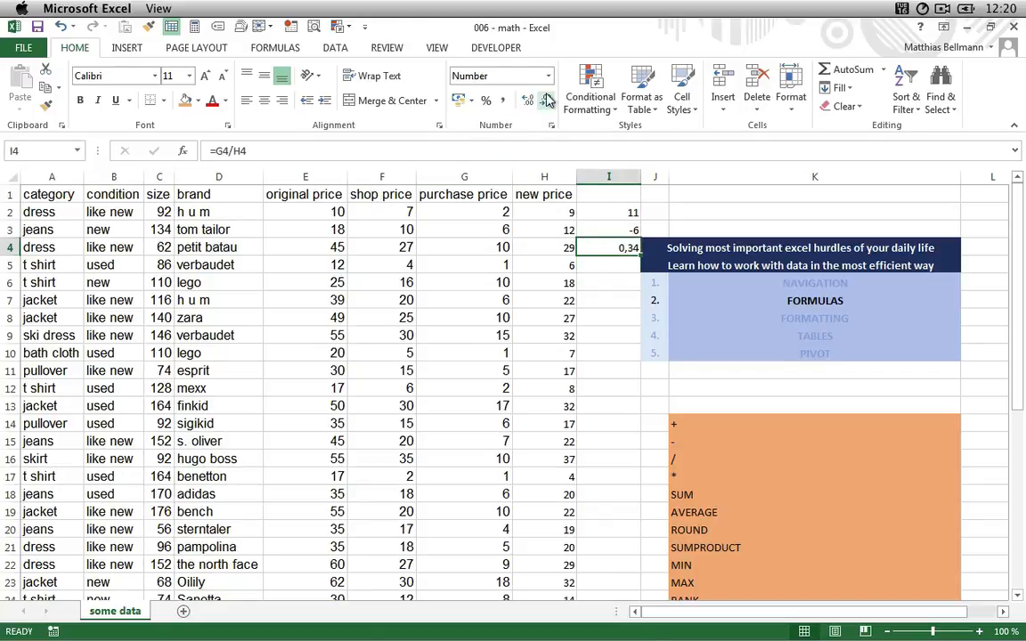
- In I5, enter a formula multiplying the purchase price G5 by the new price H5
click(579, 265)
text(=)
key(Left)
key(Left)
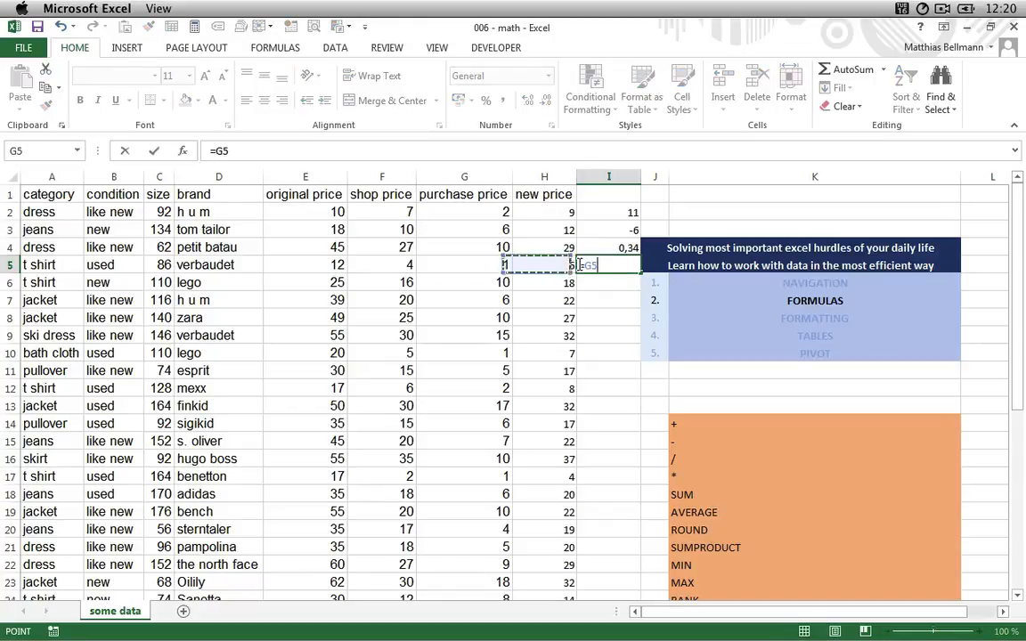
text(*)
key(Left)
key(Return)
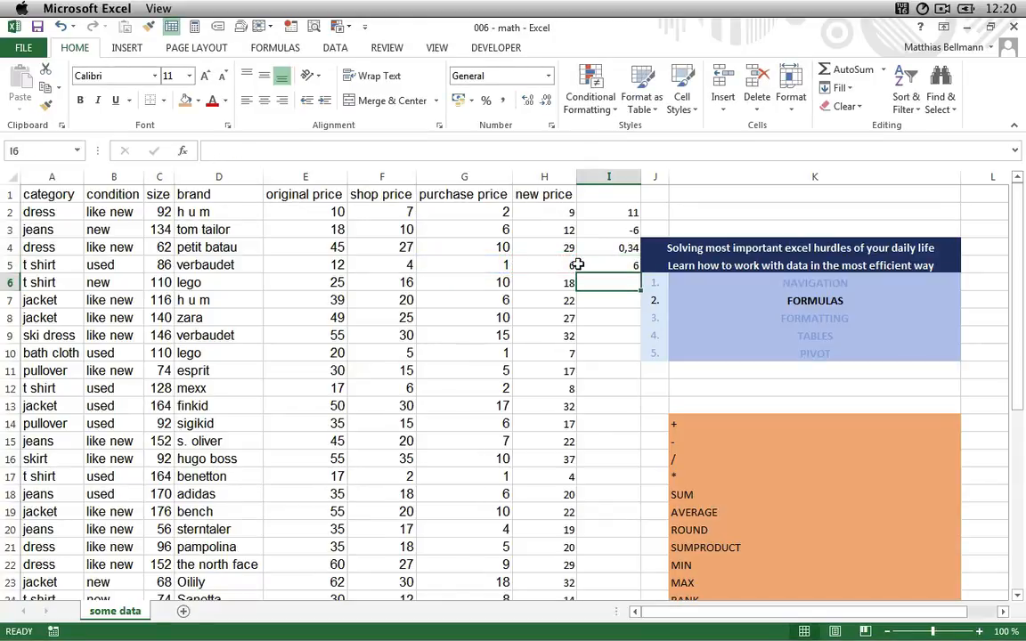
- Clear the four calculation results in cells I2 to I5
click(578, 264)
key(shift+Up)
key(shift+Up)
key(shift+Up)
key(Delete)
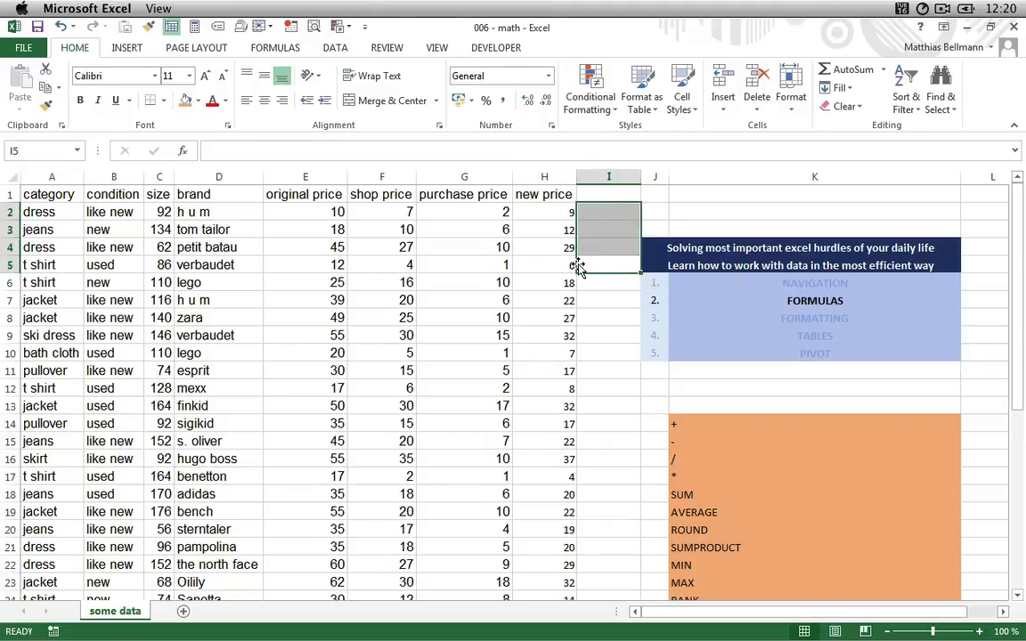
- In I2, enter =SUM(E2:H2) to total the four price columns of the first row
key(Down)
key(Down)
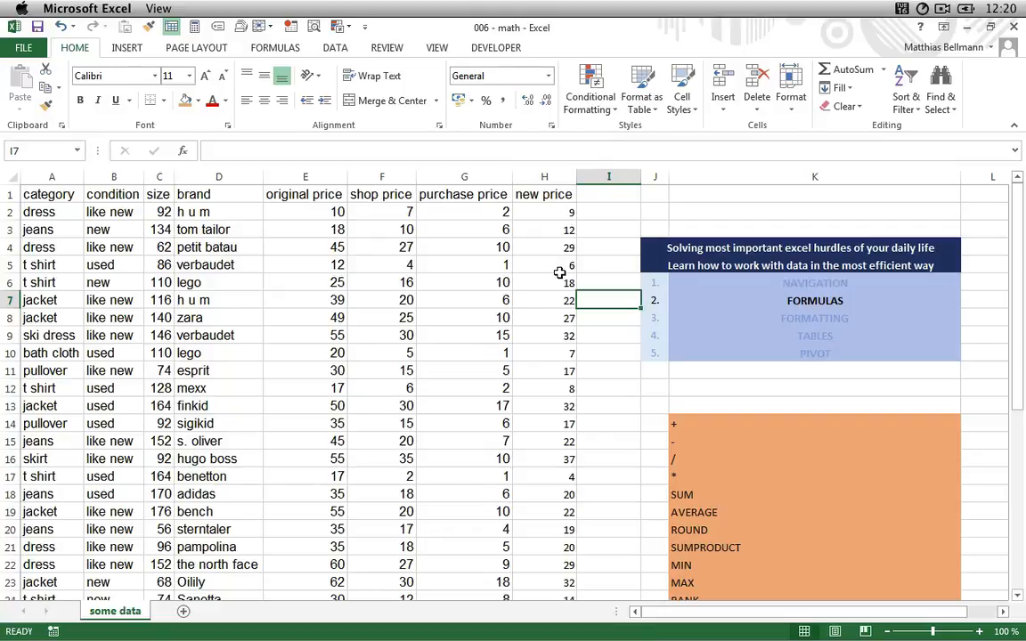
key(Up)
key(Up)
key(Up)
key(Up)
key(Up)
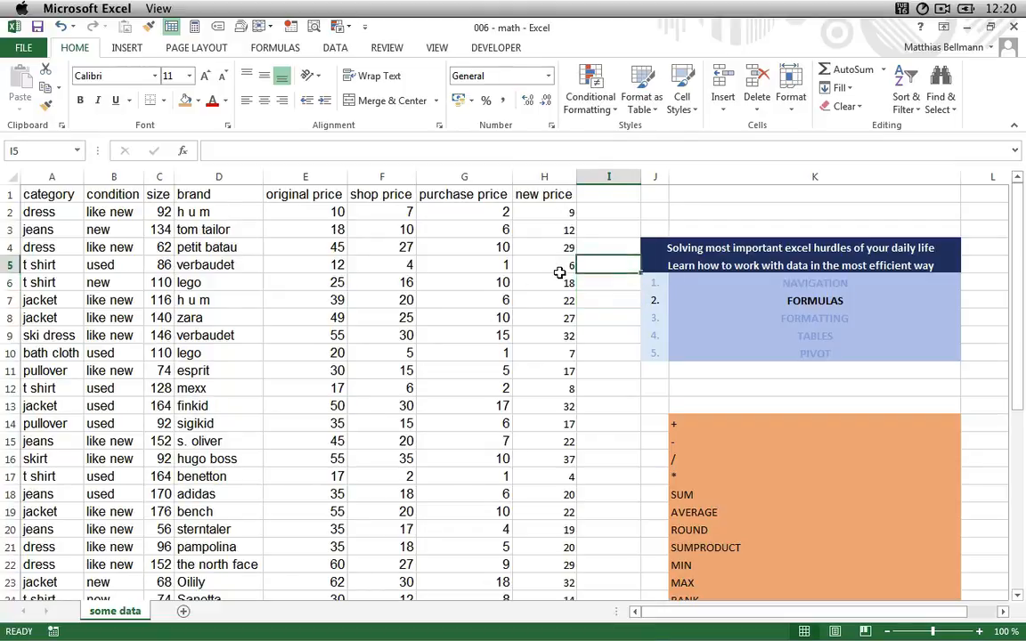
text(=su)
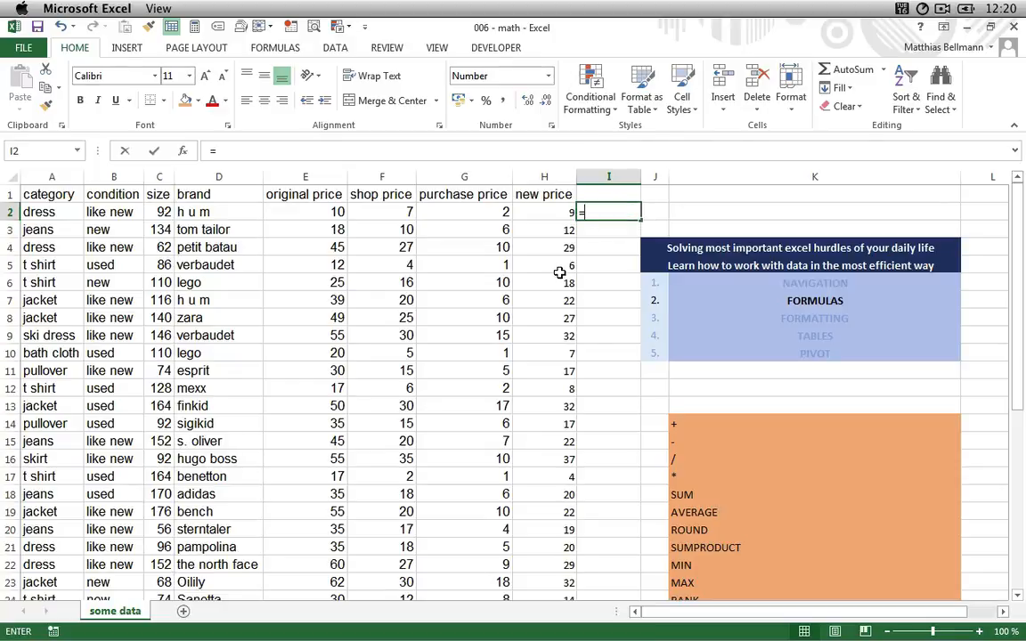
key(Tab)
key(Left)
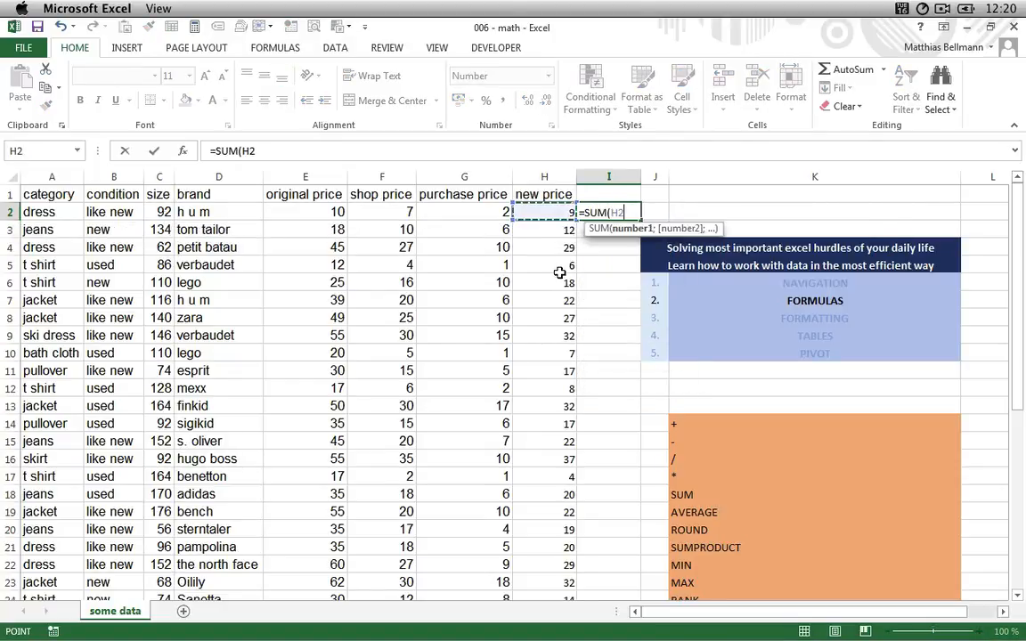
key(shift+Left)
key(shift+Left)
key(shift+Left)
key(shift+Left)
key(shift+Left)
key(shift+Right)
key(shift+Right)
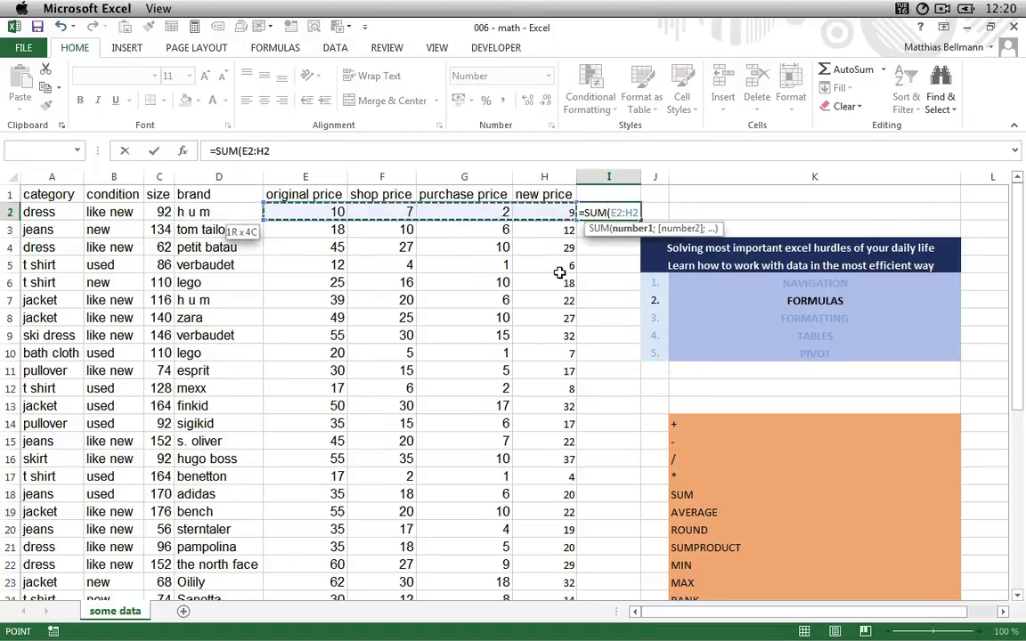
key(Return)
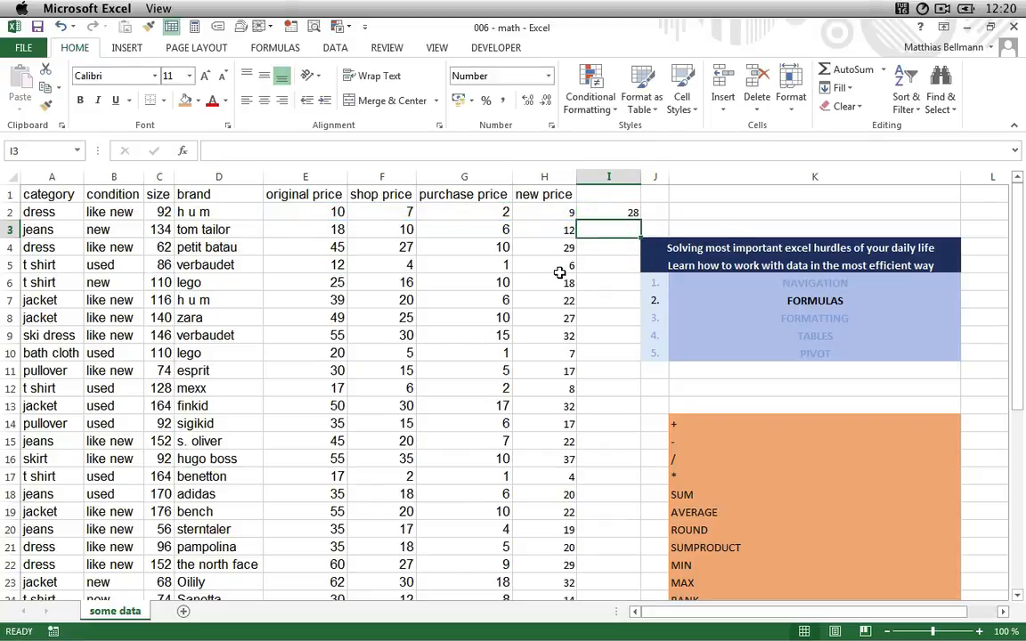
- In I3, enter =SUM(E3:H3) to total the price columns of the second row
key(Up)
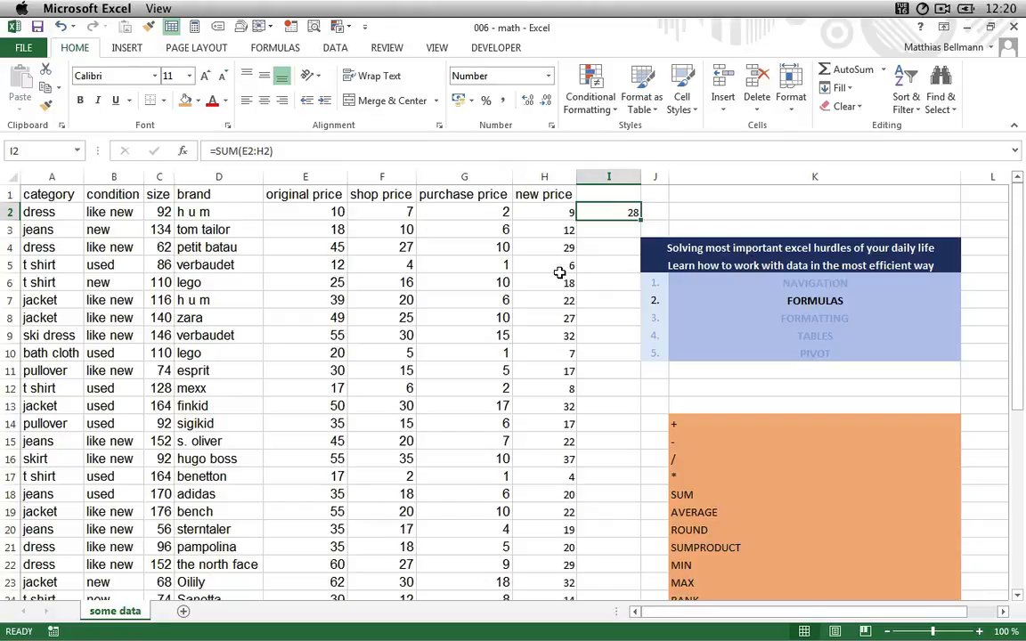
key(Down)
text(=SUM()
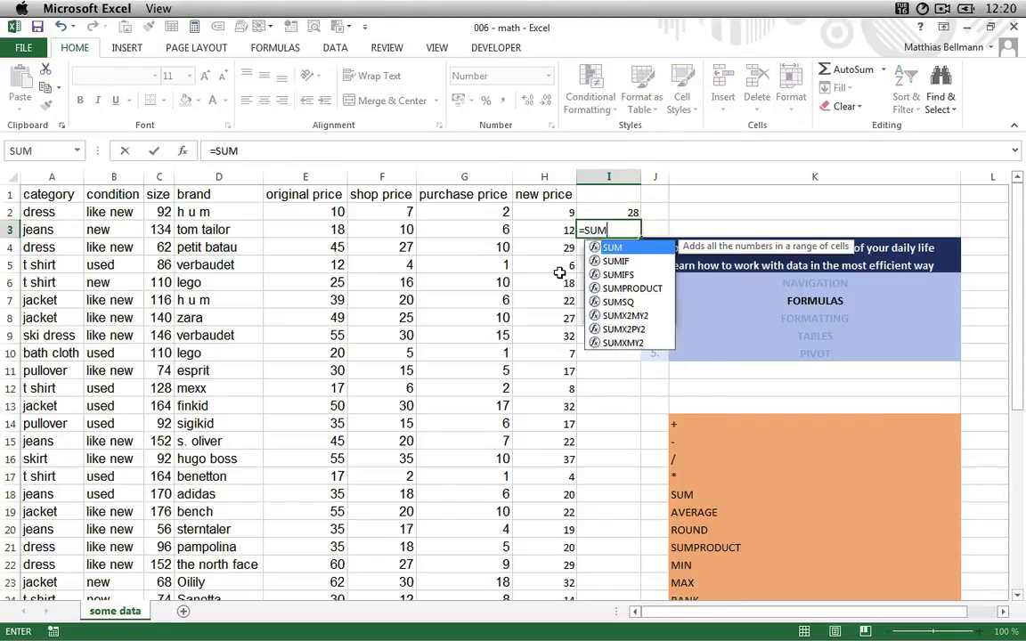
key(Left)
key(shift+Left)
key(shift+Left)
key(shift+Left)
key(shift+Left)
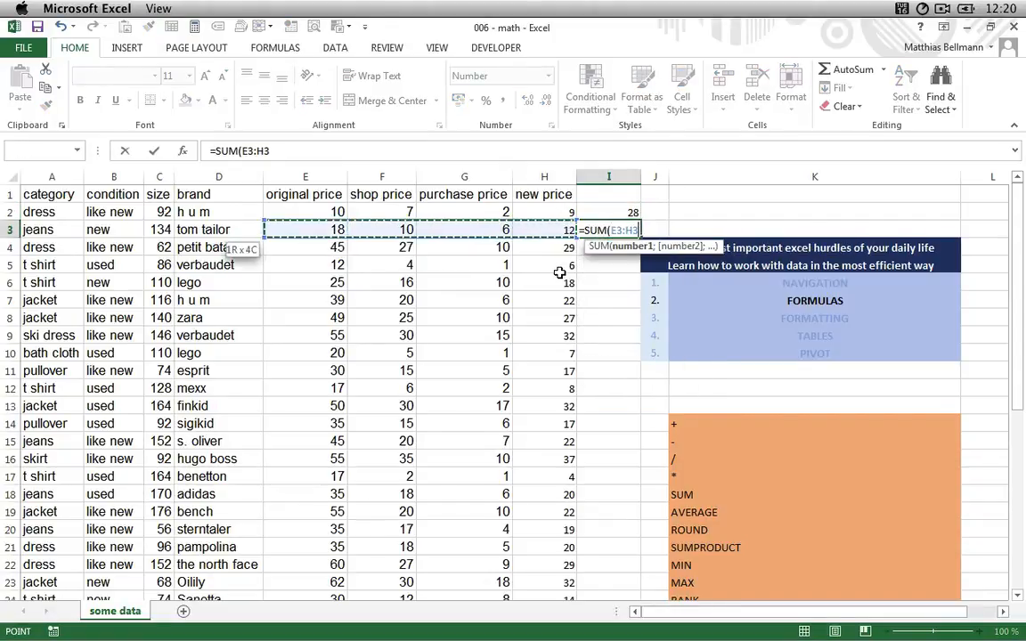
key(Return)
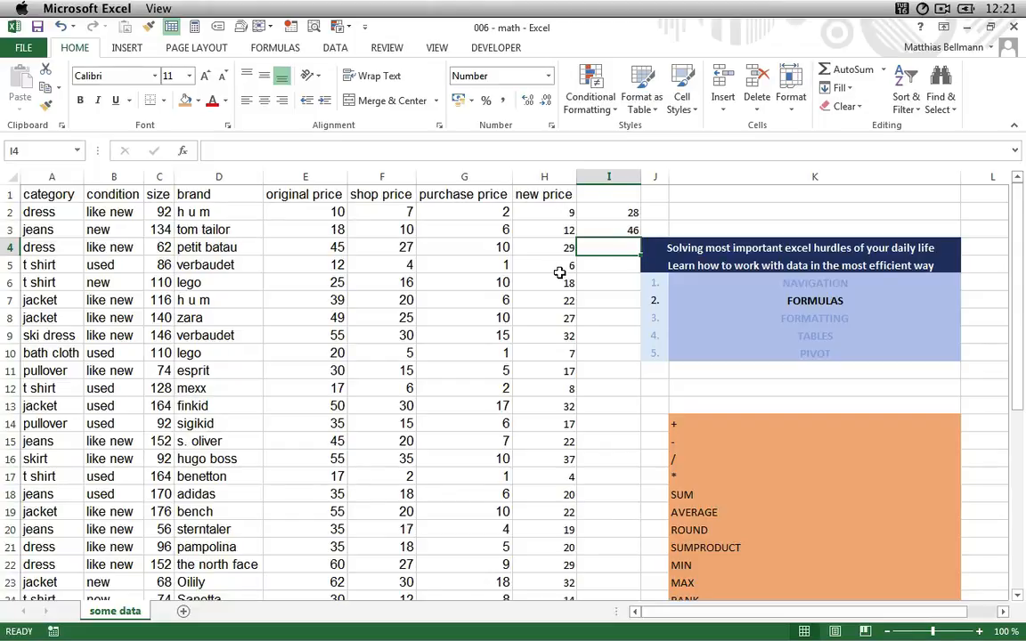
text(=AVERAGE()
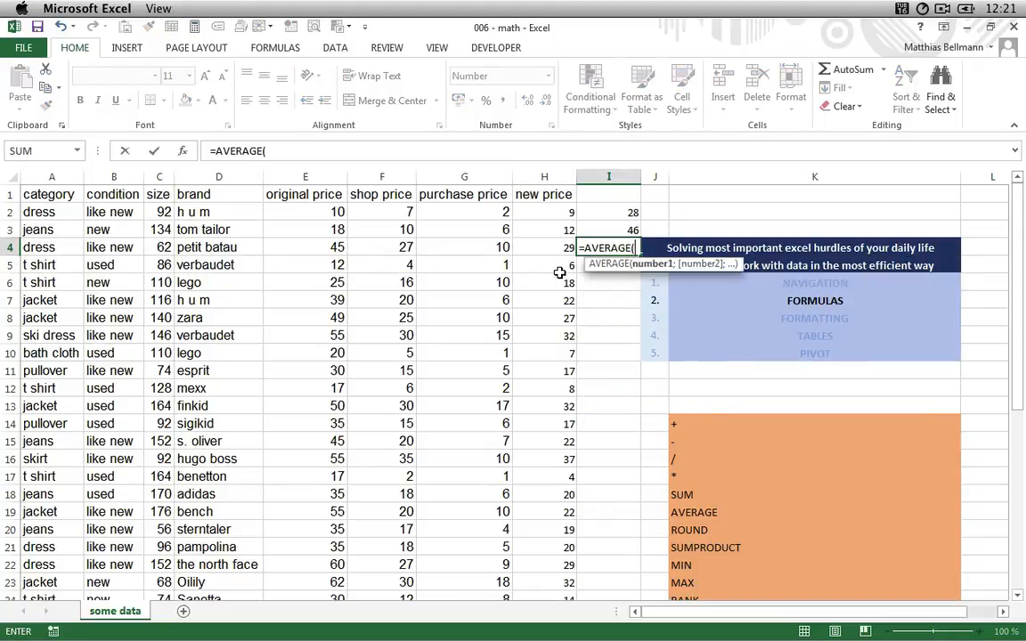
key(Left)
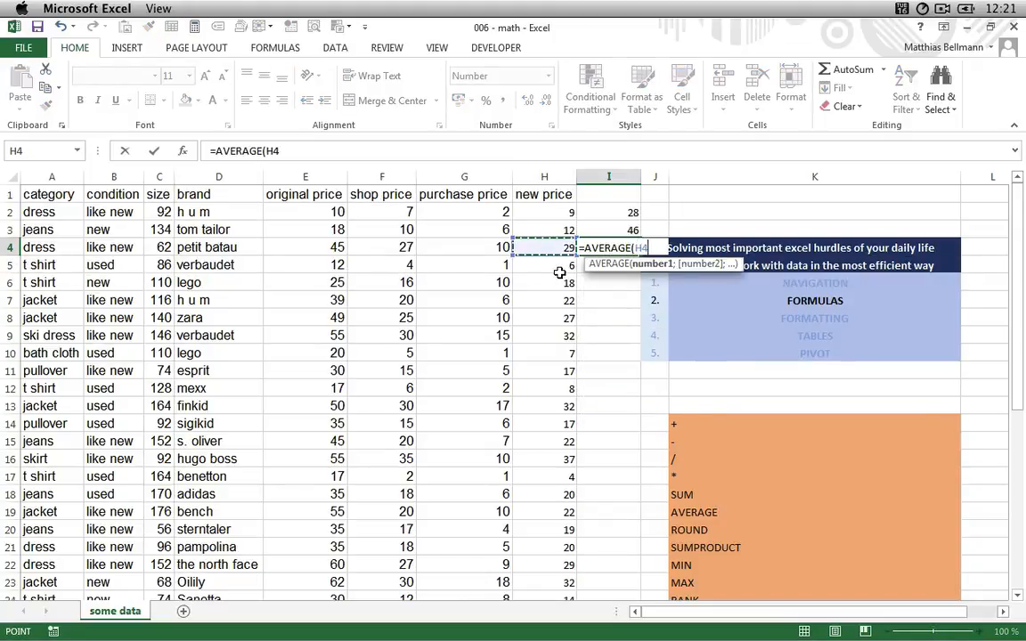
key(shift+Left)
key(shift+Left)
key(shift+Left)
key(shift+Left)
key(Escape)
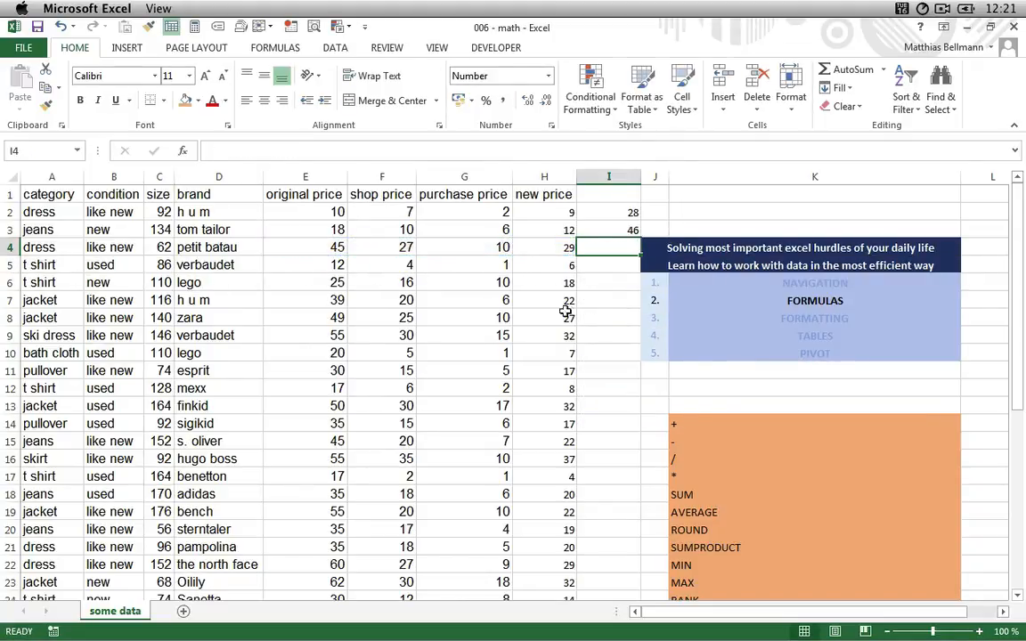
scroll(435, 416, down, 2)
scroll(435, 416, up, 2)
scroll(435, 416, down, 18)
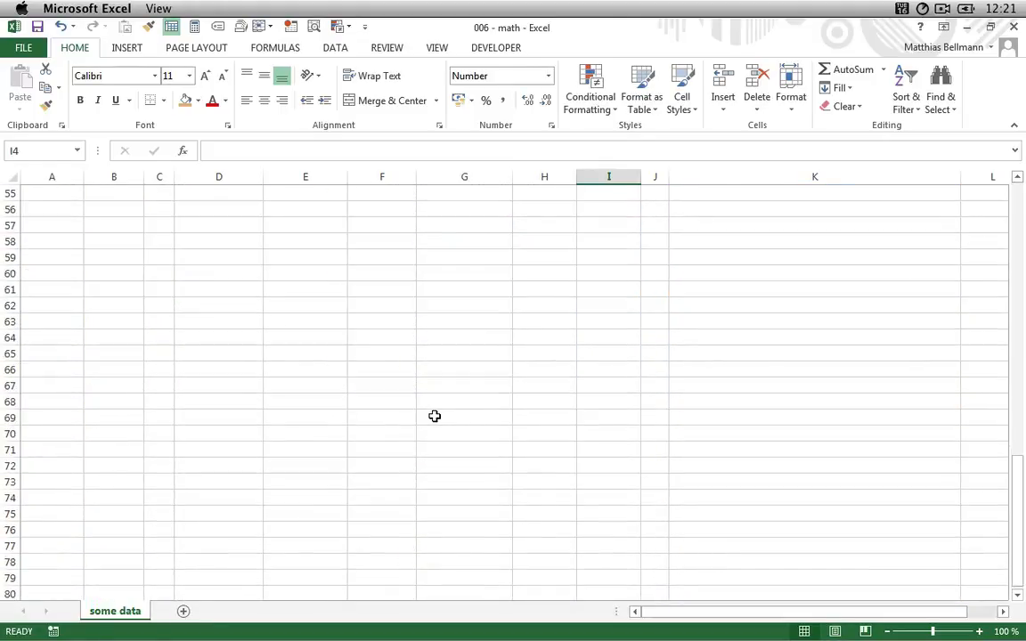
scroll(435, 416, up, 10)
scroll(386, 415, up, 8)
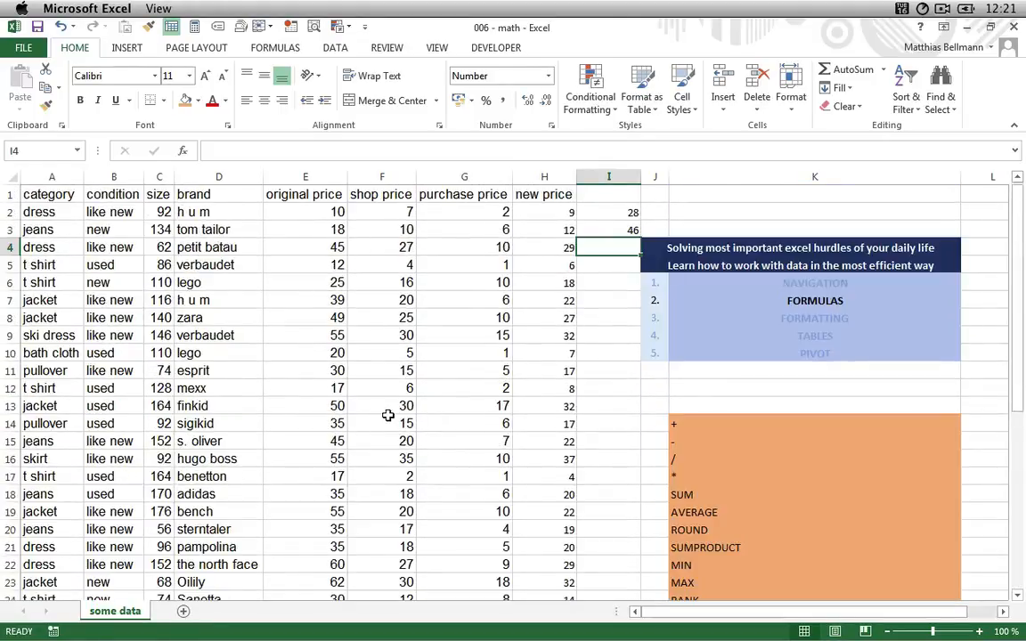
click(114, 218)
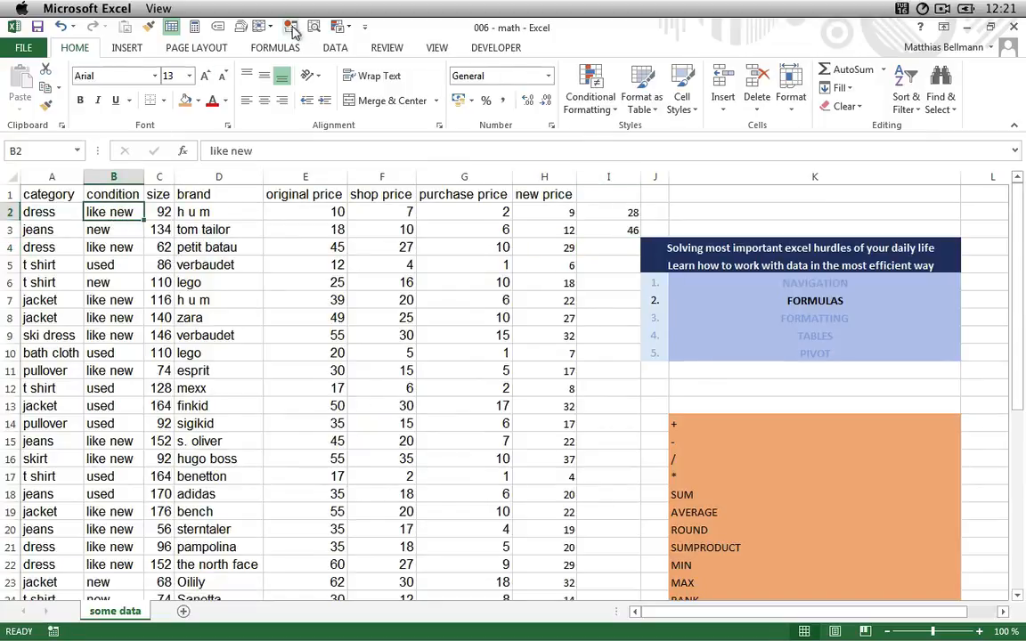
click(263, 29)
click(267, 61)
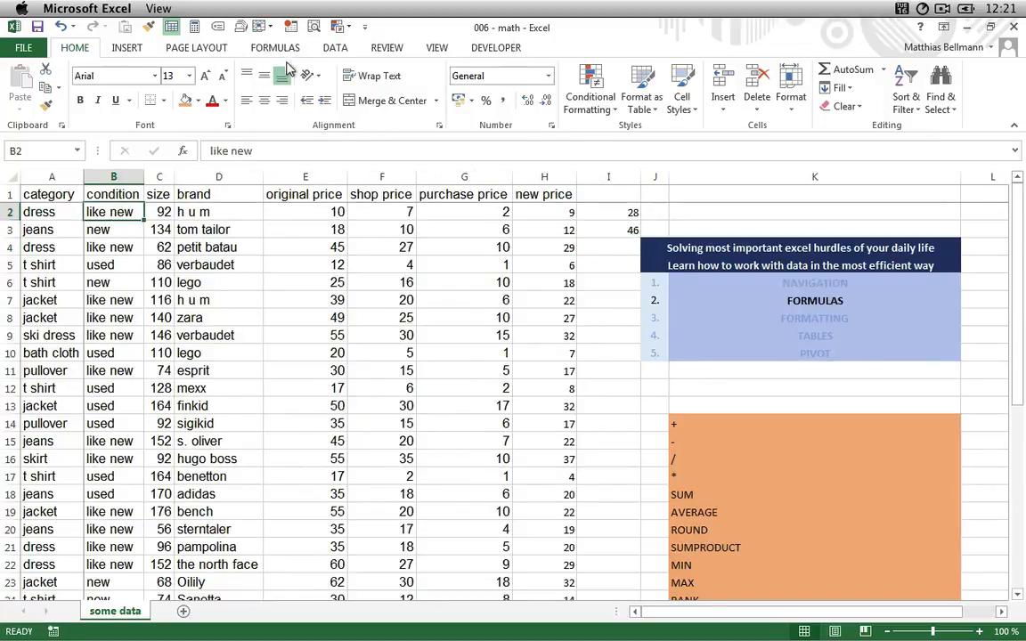
- In F42, enter =AVERAGE(F2:F41) to average the shop prices
scroll(379, 325, down, 6)
scroll(379, 325, down, 8)
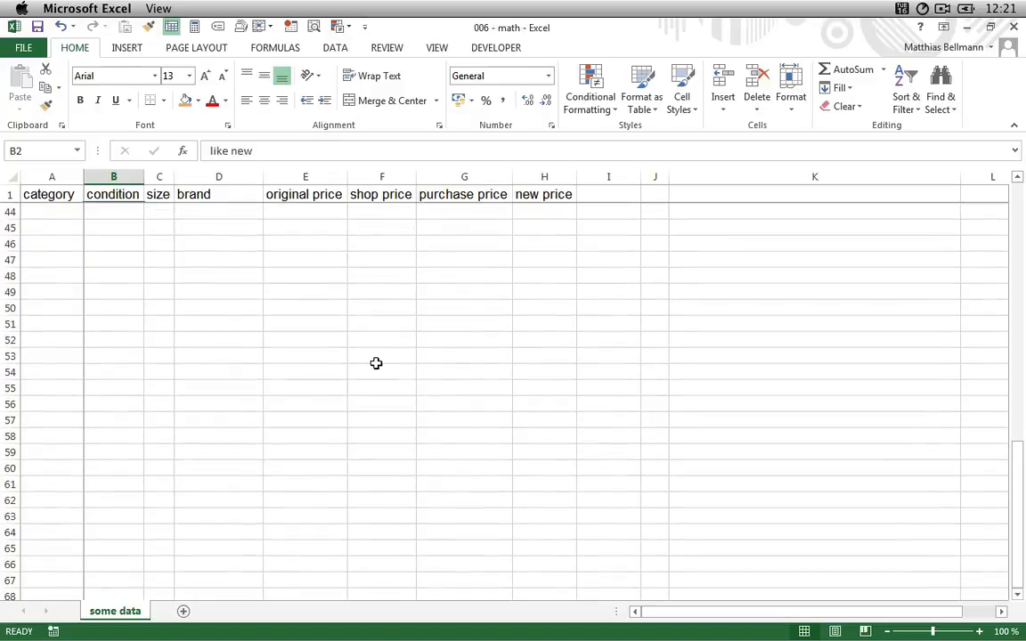
scroll(380, 350, up, 6)
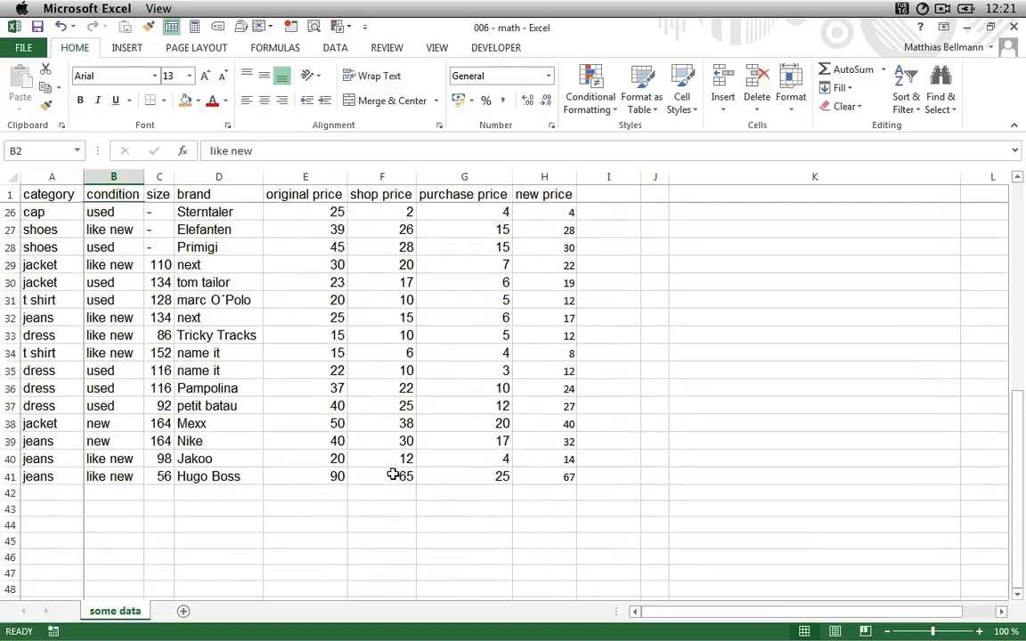
click(394, 475)
key(Down)
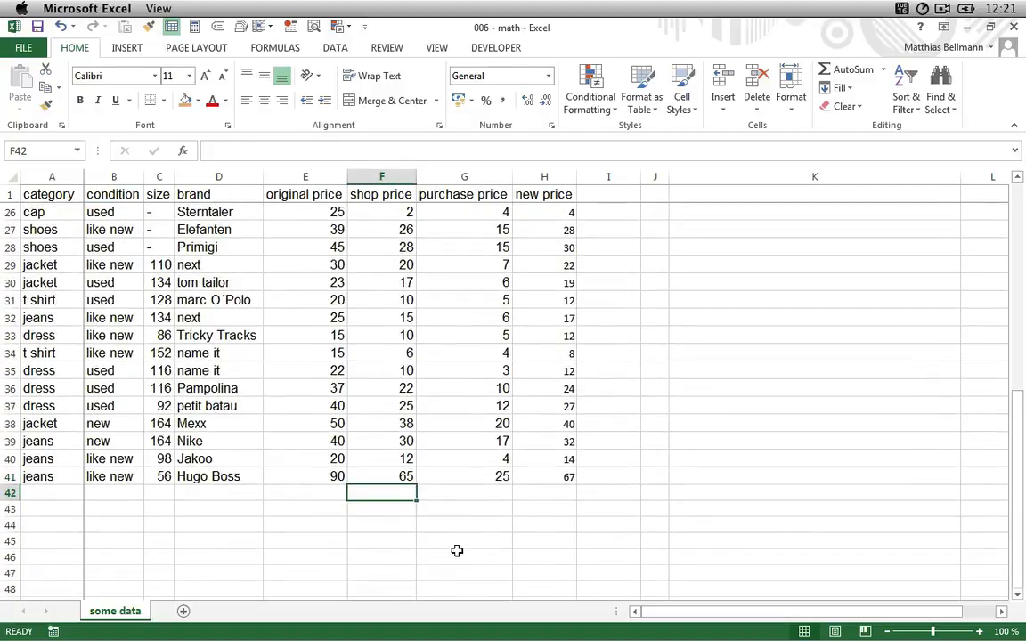
text(=)
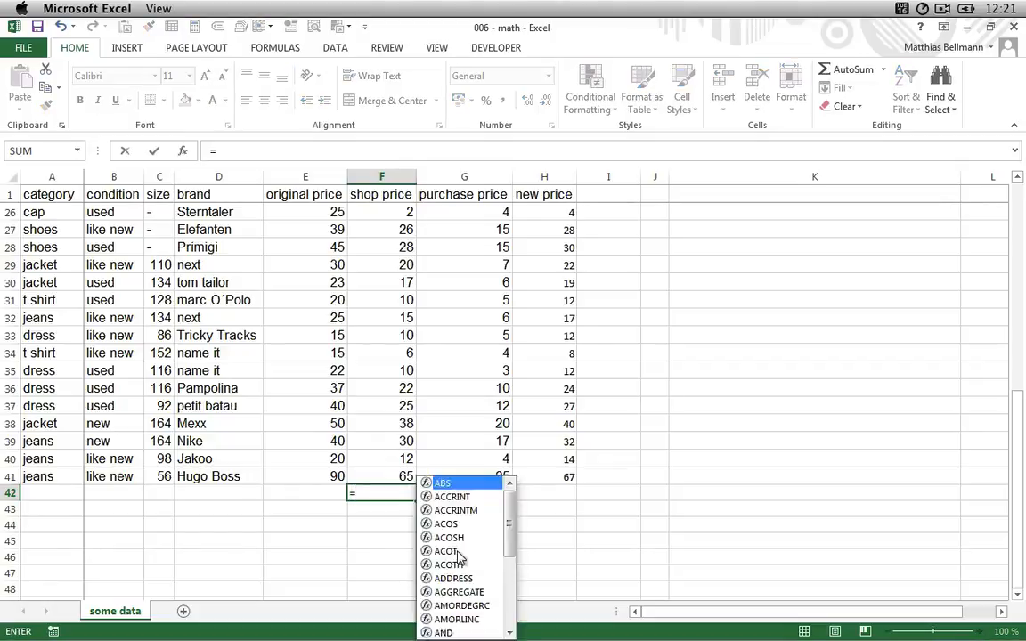
text(AVERAGE()
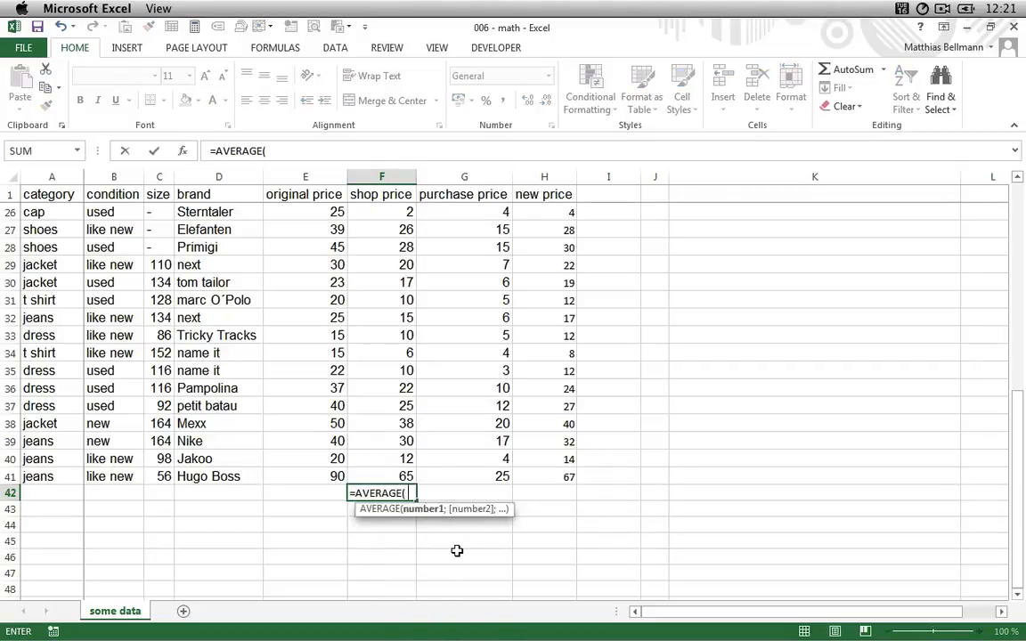
key(Up)
key(BackSpace)
key(BackSpace)
key(BackSpace)
key(BackSpace)
key(BackSpace)
text(()
key(Up)
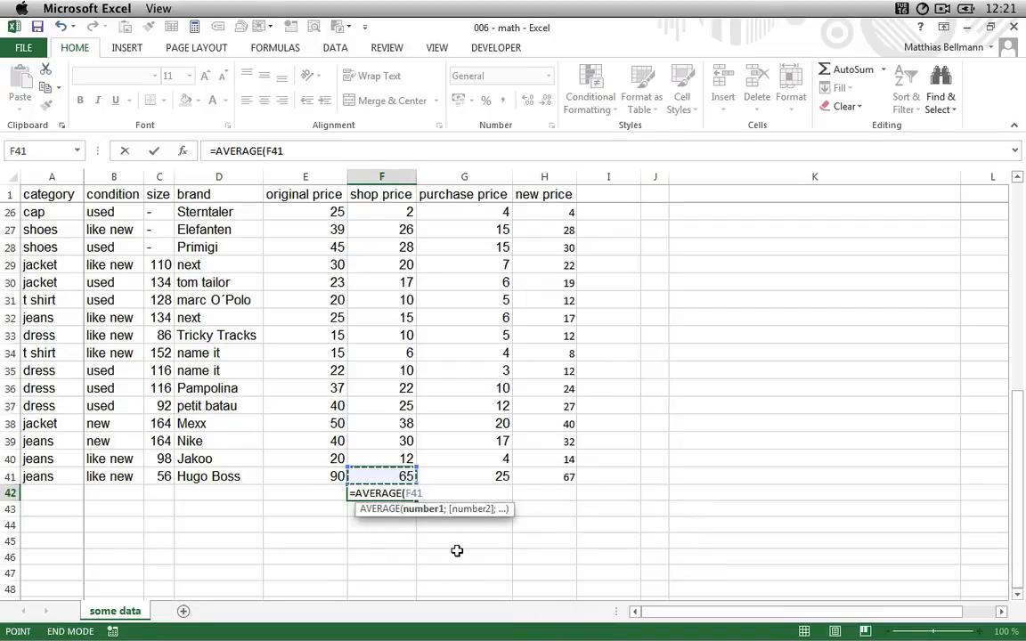
key(ctrl+shift+Up)
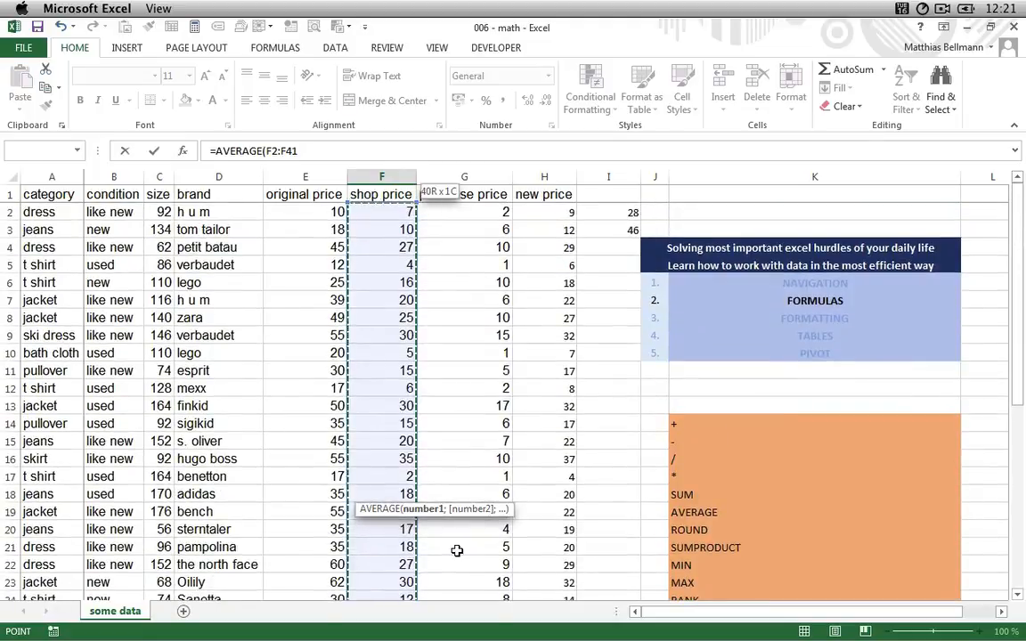
key(Return)
key(Up)
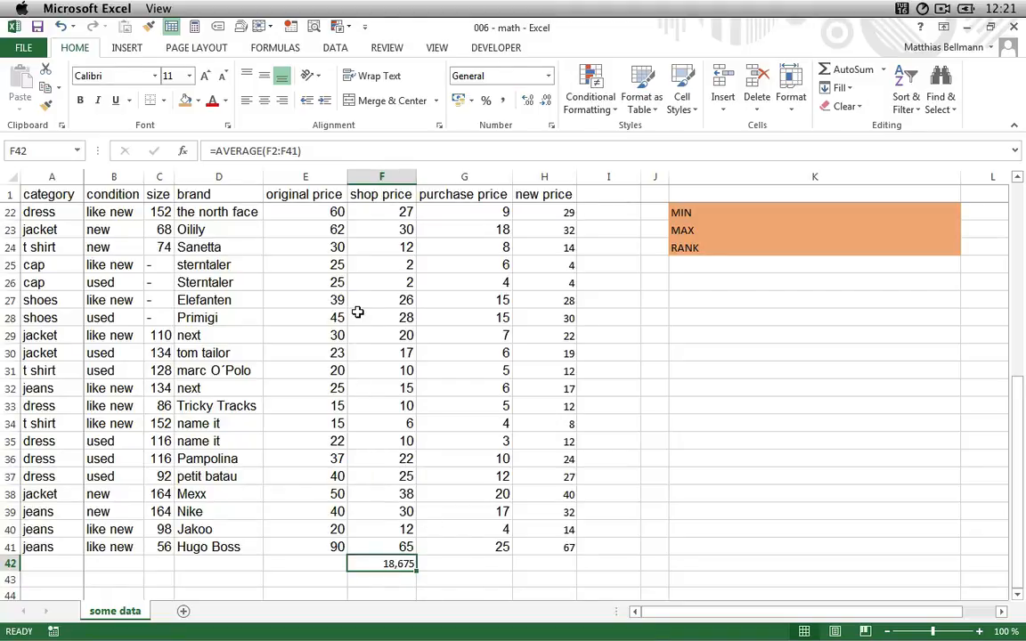
- Format the average in F42 to show two decimal places
click(546, 102)
click(546, 101)
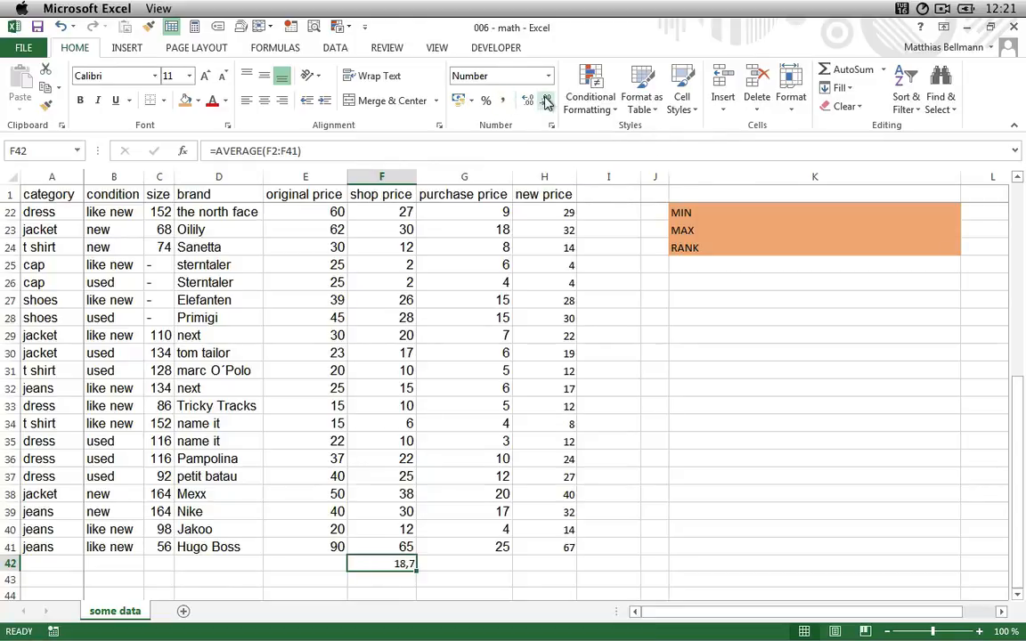
click(530, 103)
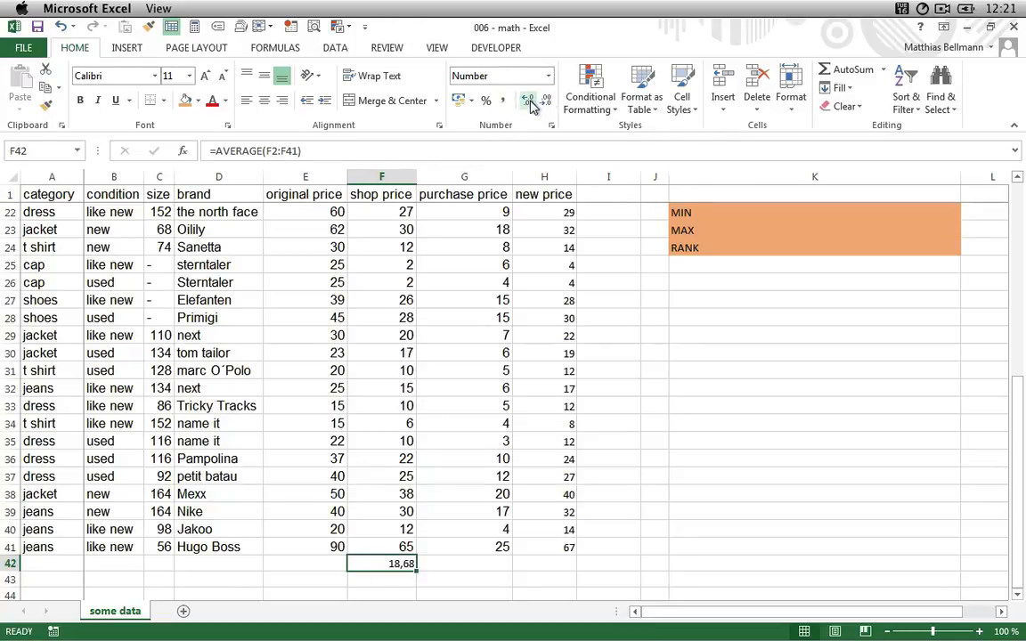
scroll(590, 233, up, 7)
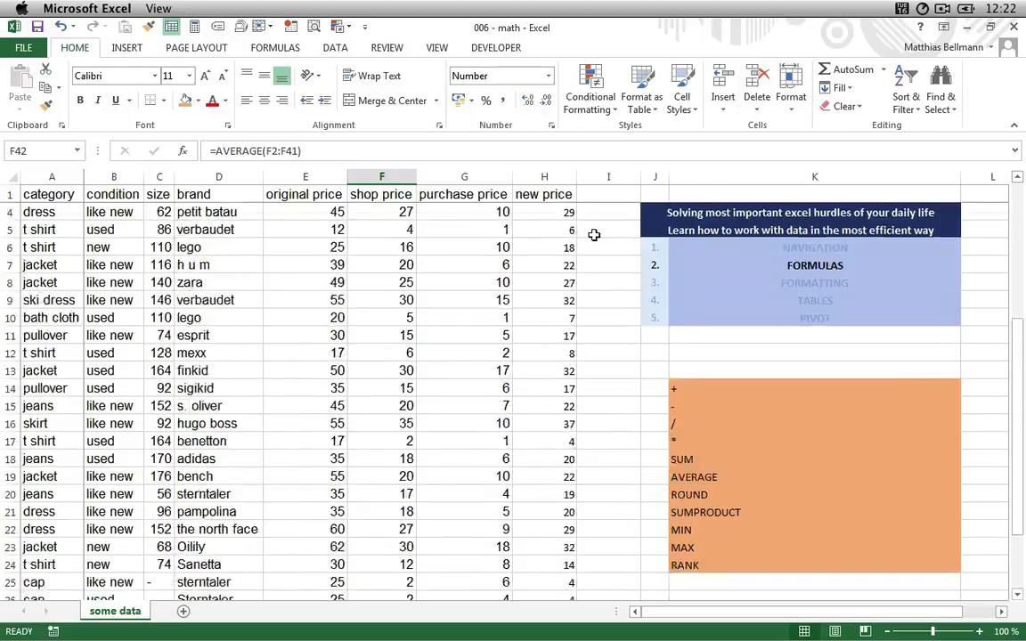
scroll(594, 234, down, 6)
scroll(594, 234, down, 3)
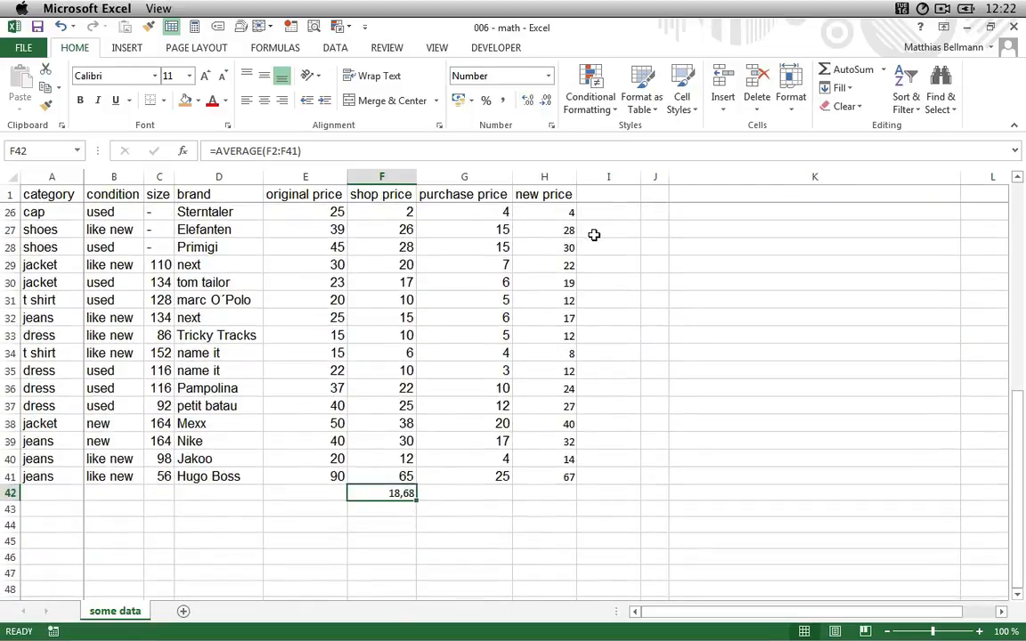
- In F43, enter =MIN(F2:F41) to find the lowest shop price
key(Return)
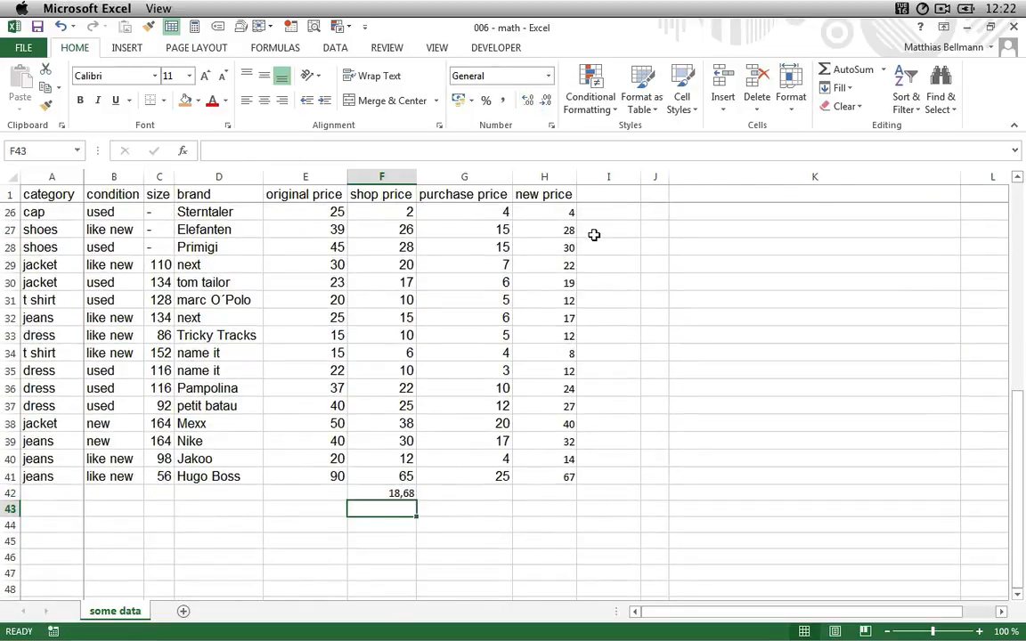
text(=M)
key(BackSpace)
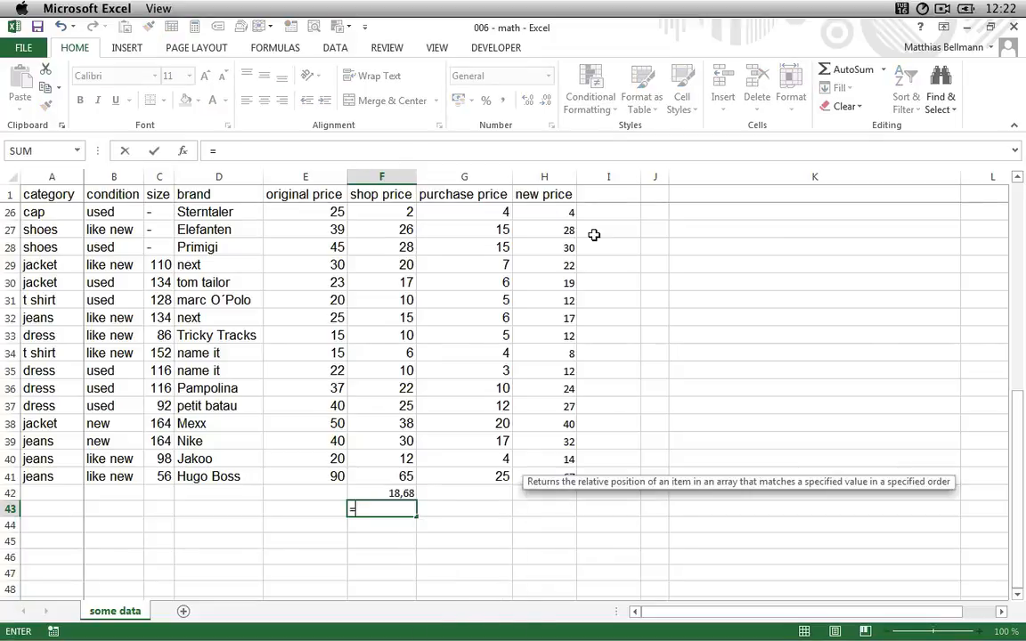
text(MIN()
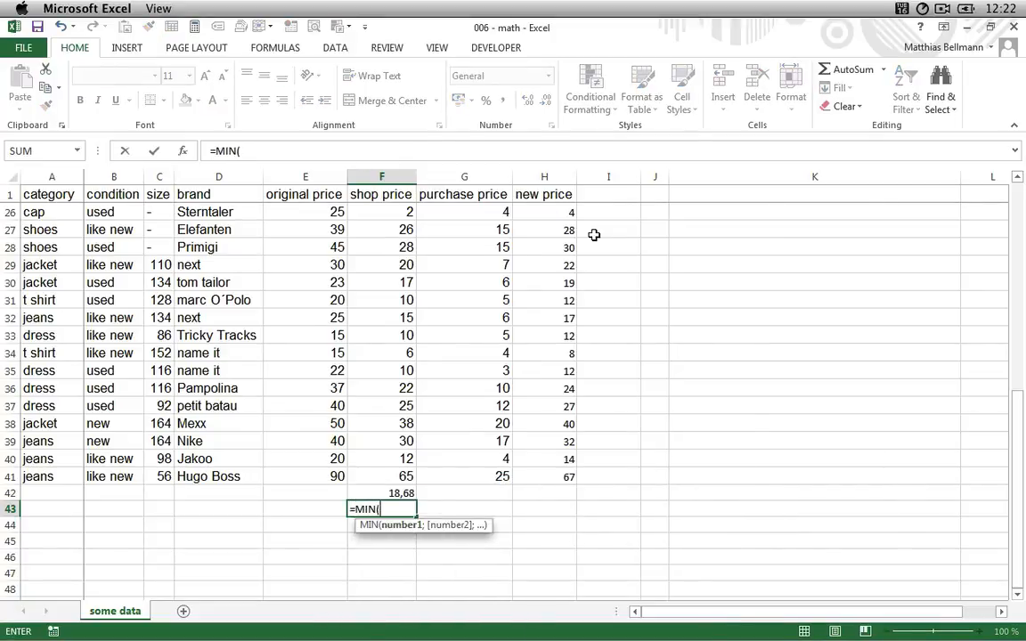
key(Up)
key(Up)
key(End)
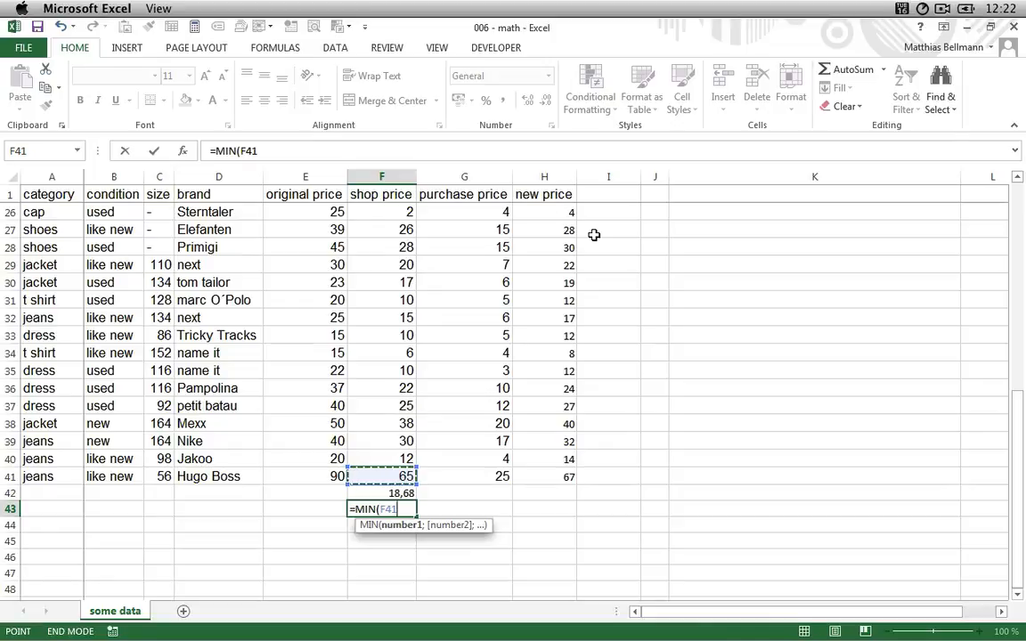
key(shift+Up)
key(Return)
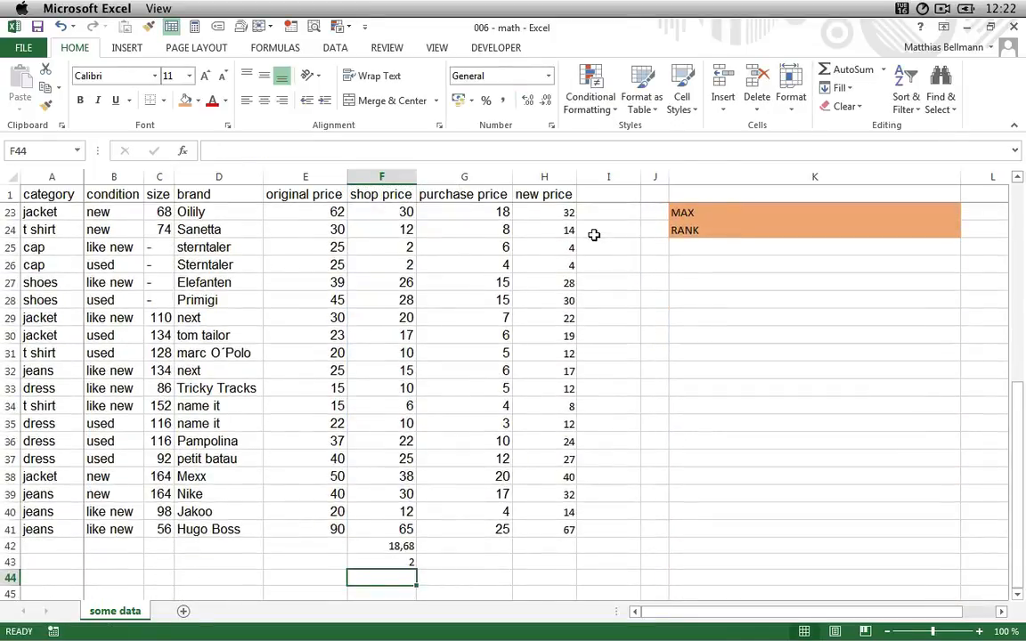
key(Up)
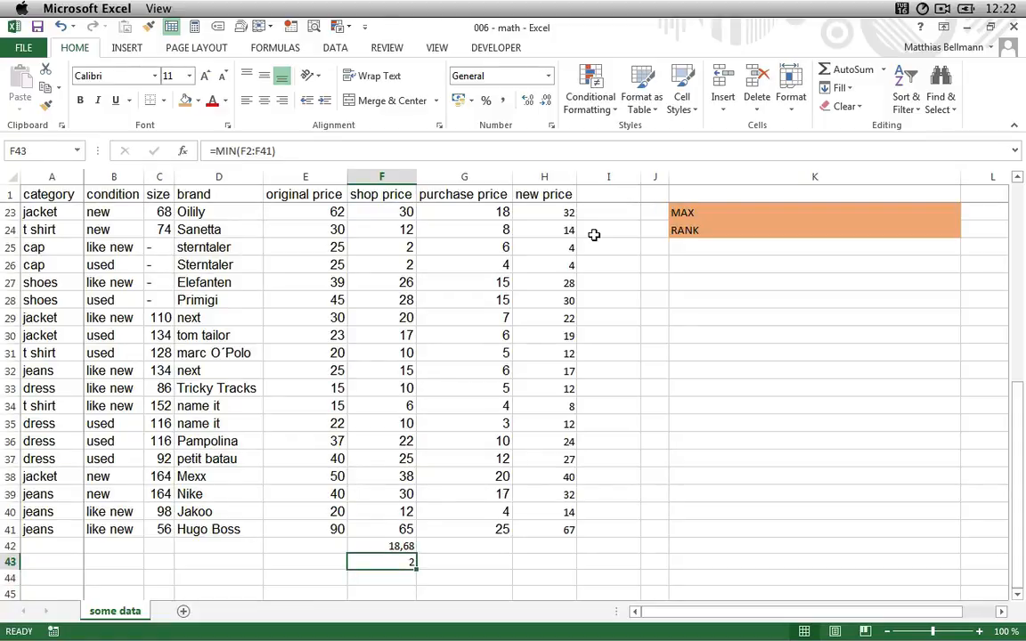
key(Down)
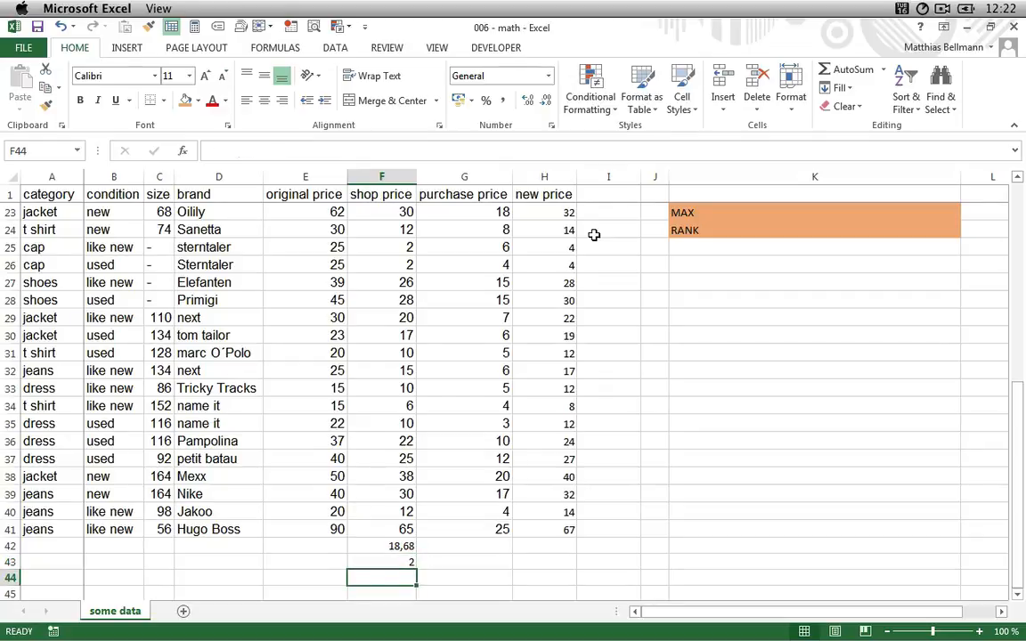
- In F44, enter =MAX(F2:F41) to find the highest shop price
text(=MAX)
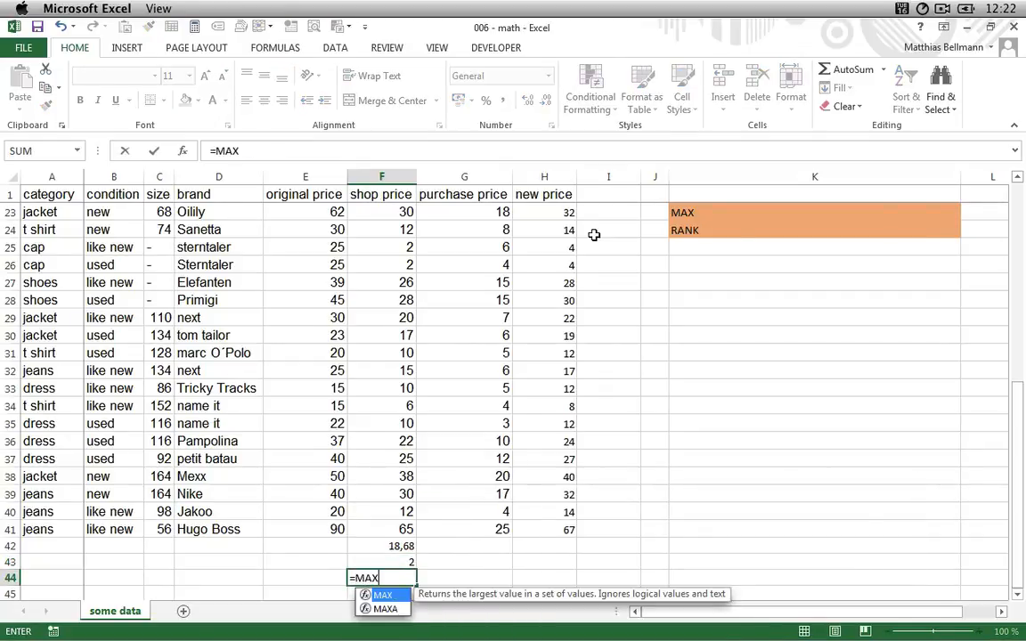
text(()
key(Up)
key(Up)
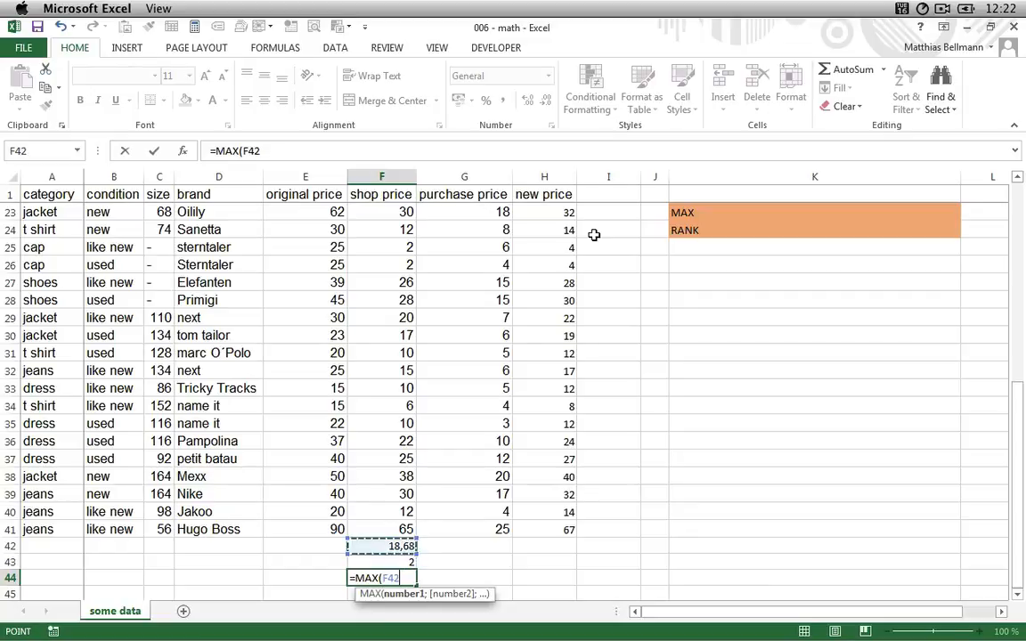
key(ctrl+shift+Up)
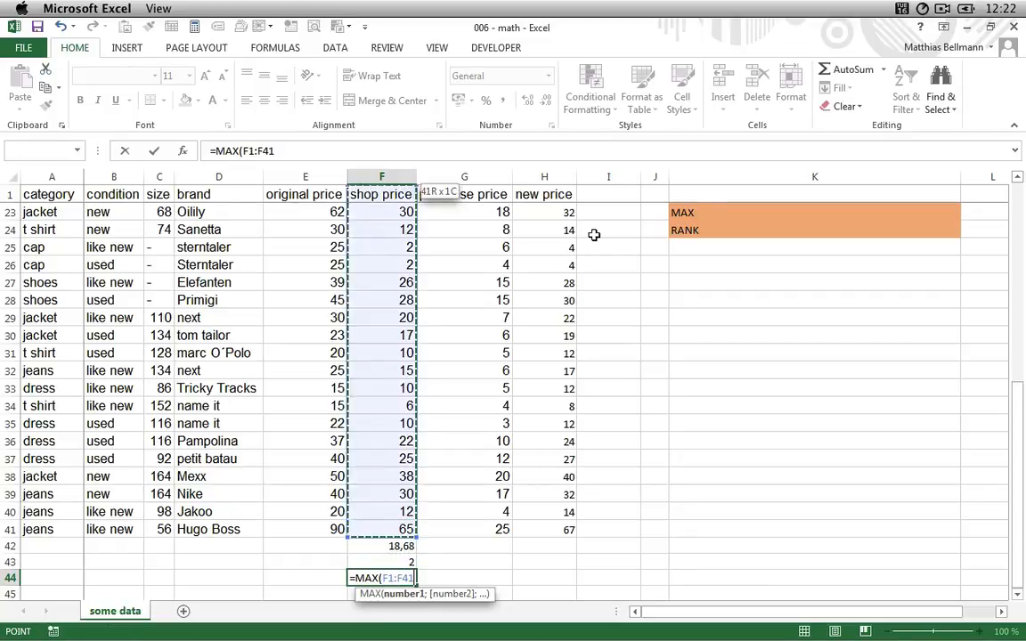
key(Return)
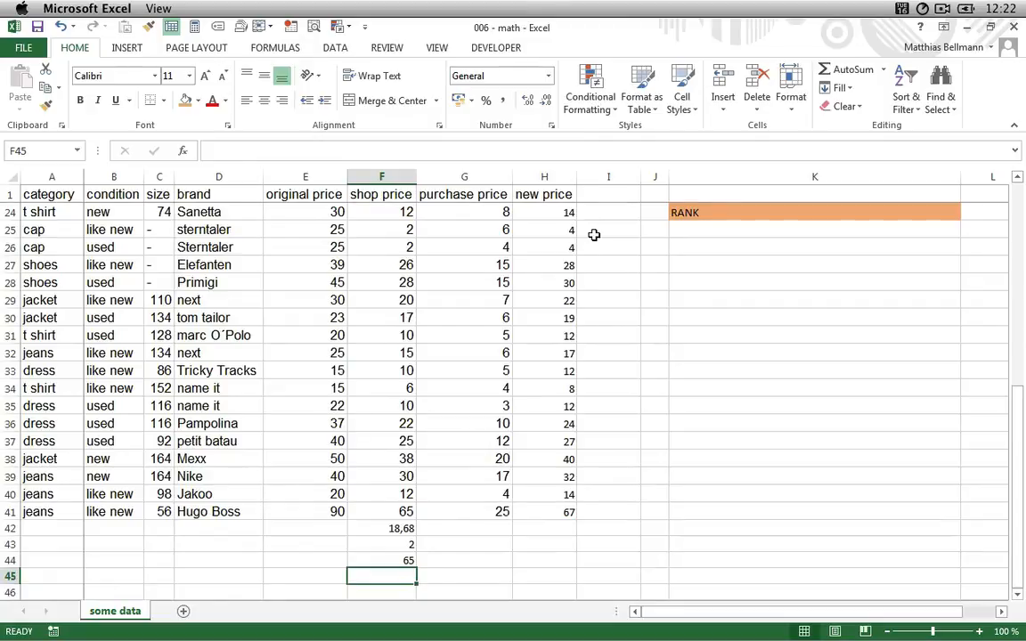
key(Up)
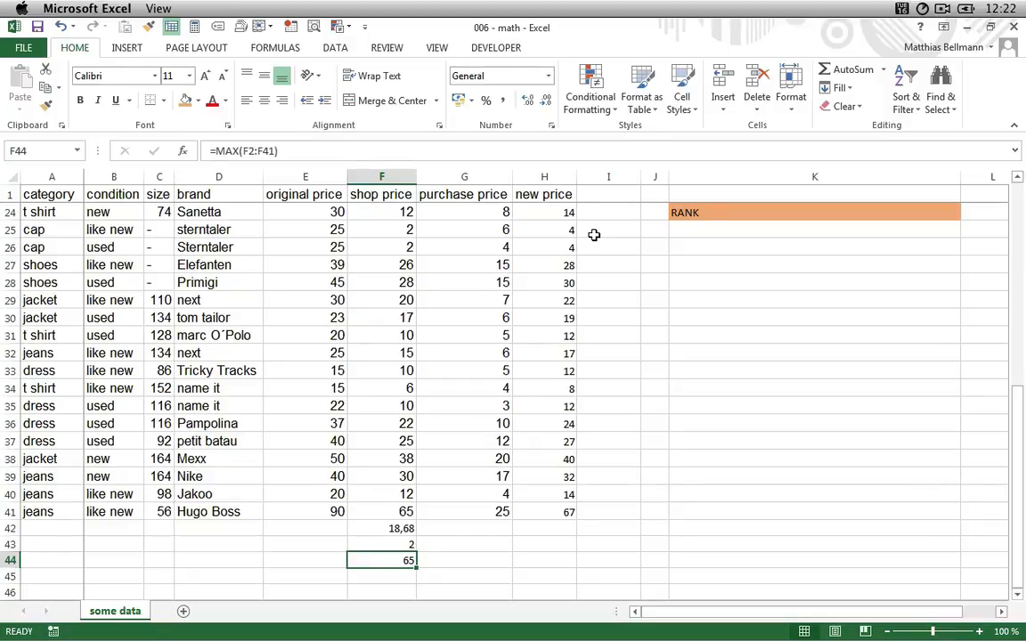
- Select the shop prices F2:F41 and name the range shop_price
key(Up)
key(Up)
key(Up)
key(End)
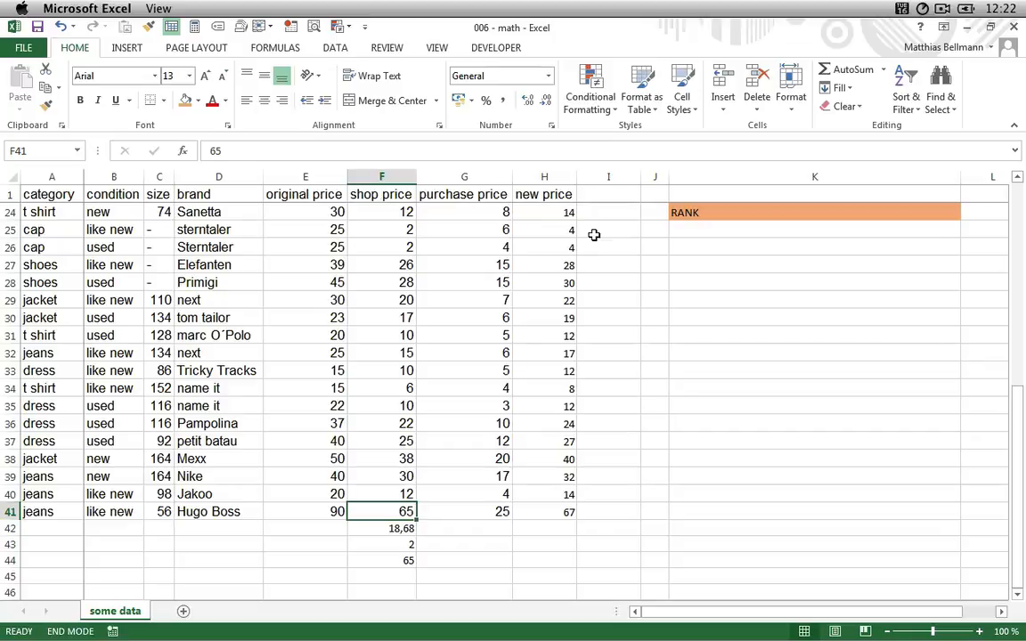
key(shift+Up)
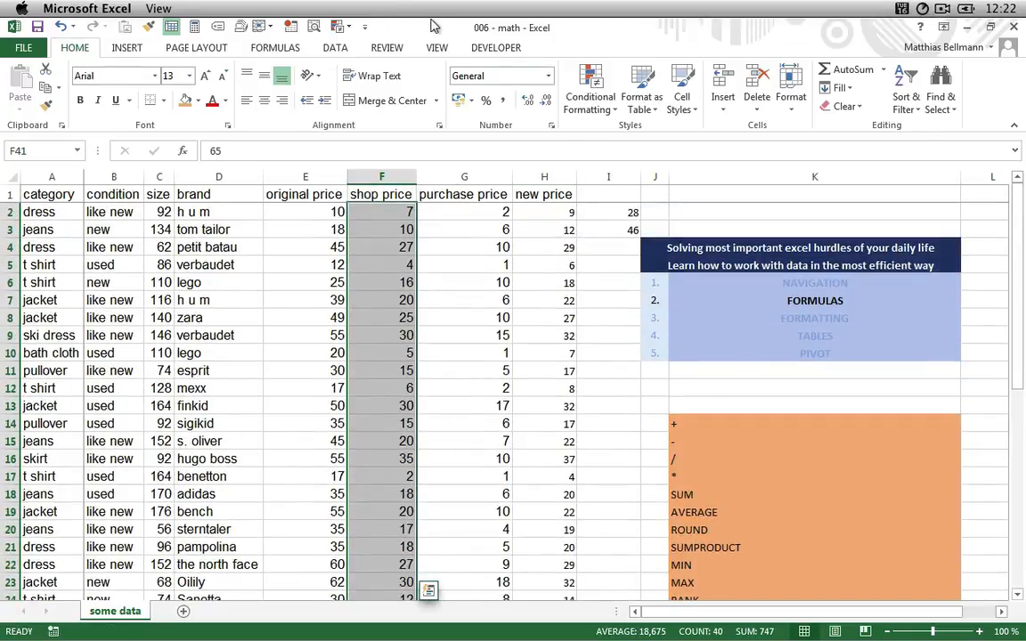
click(219, 30)
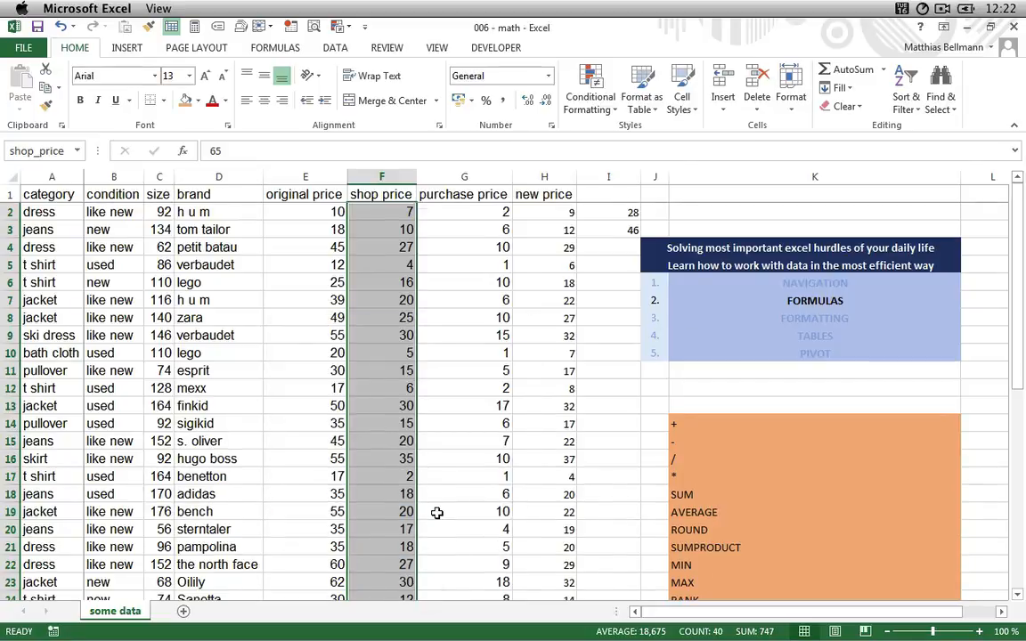
- In H45, enter =MAX(shop_price) using the named range
scroll(436, 511, down, 14)
scroll(437, 513, up, 6)
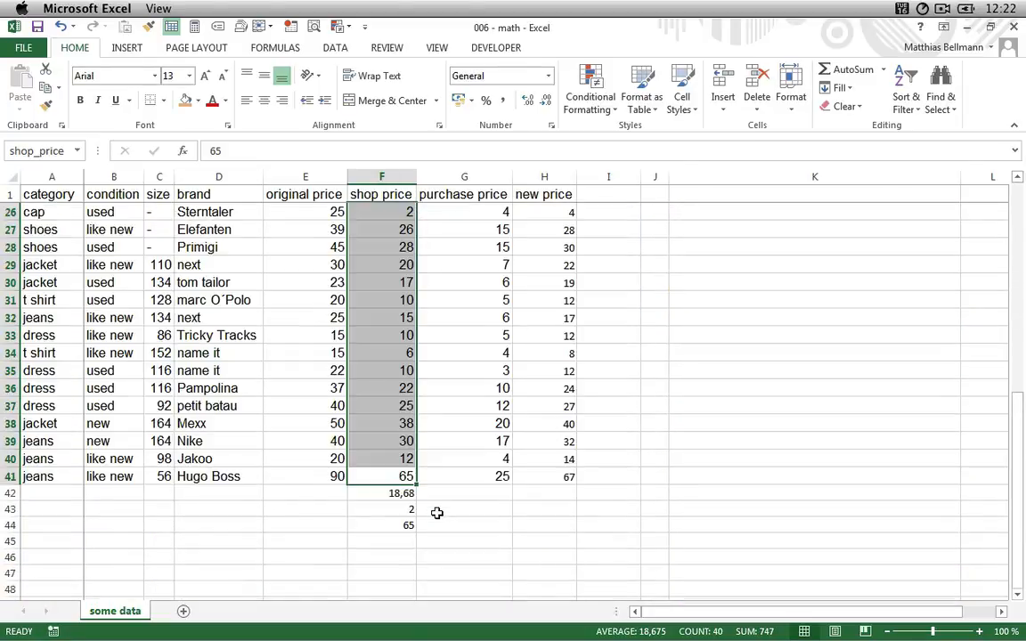
click(485, 540)
click(532, 540)
text(=)
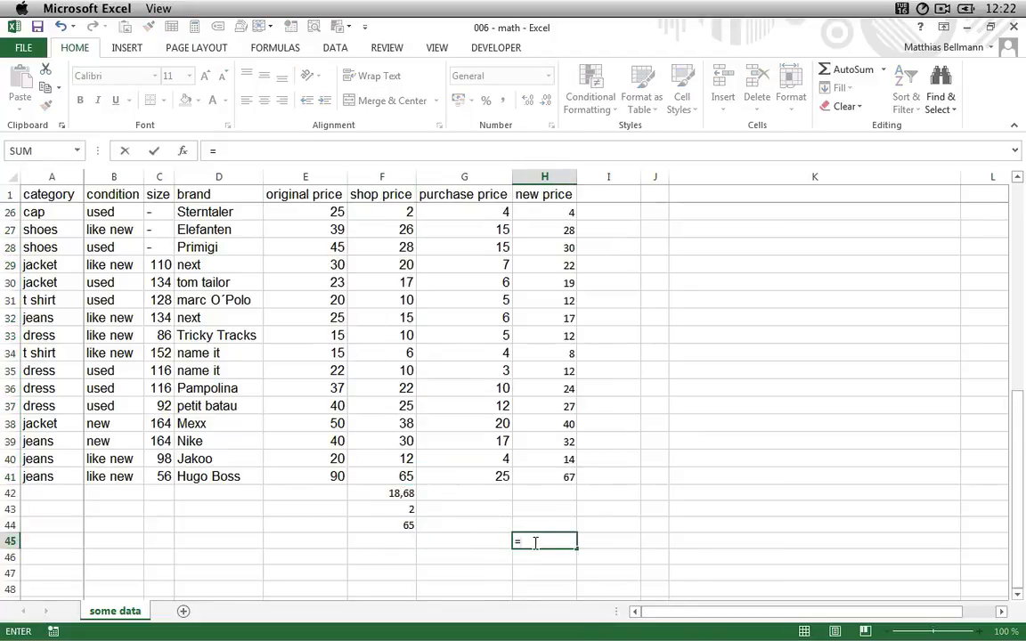
text(MAX(shop)
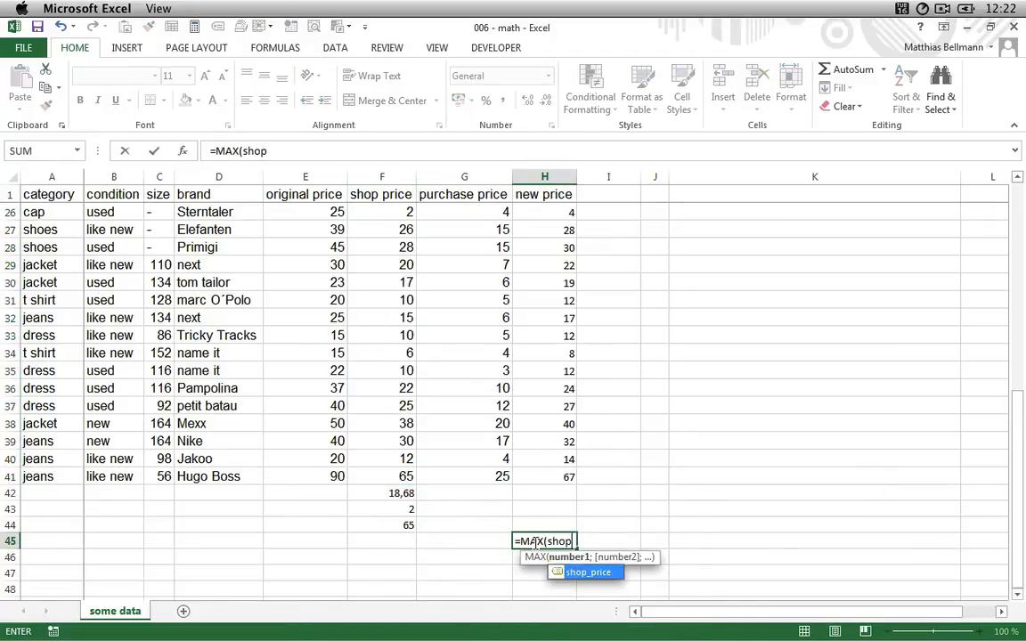
key(Tab)
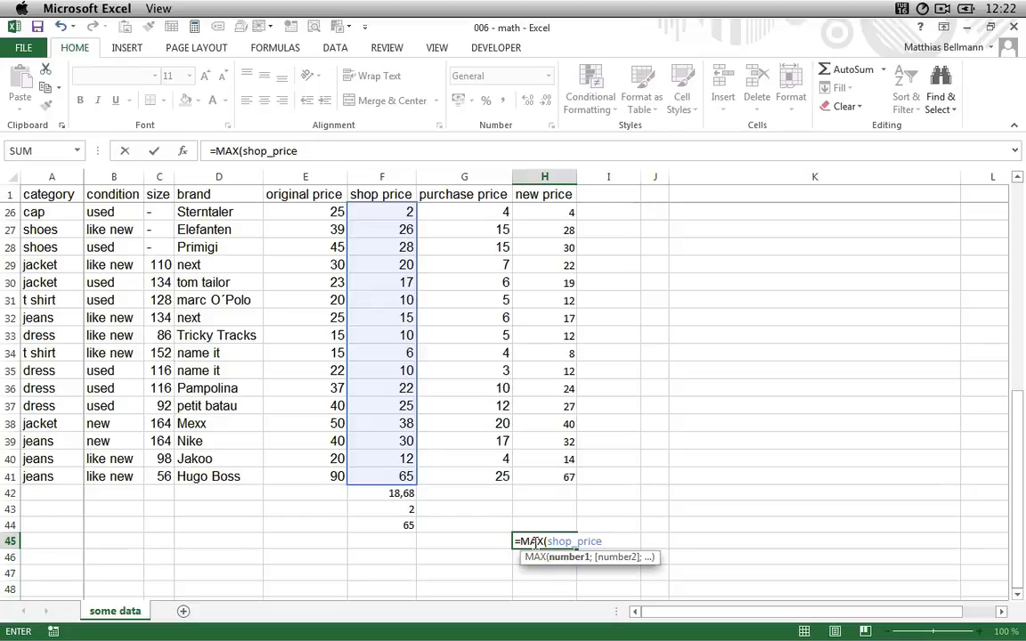
text())
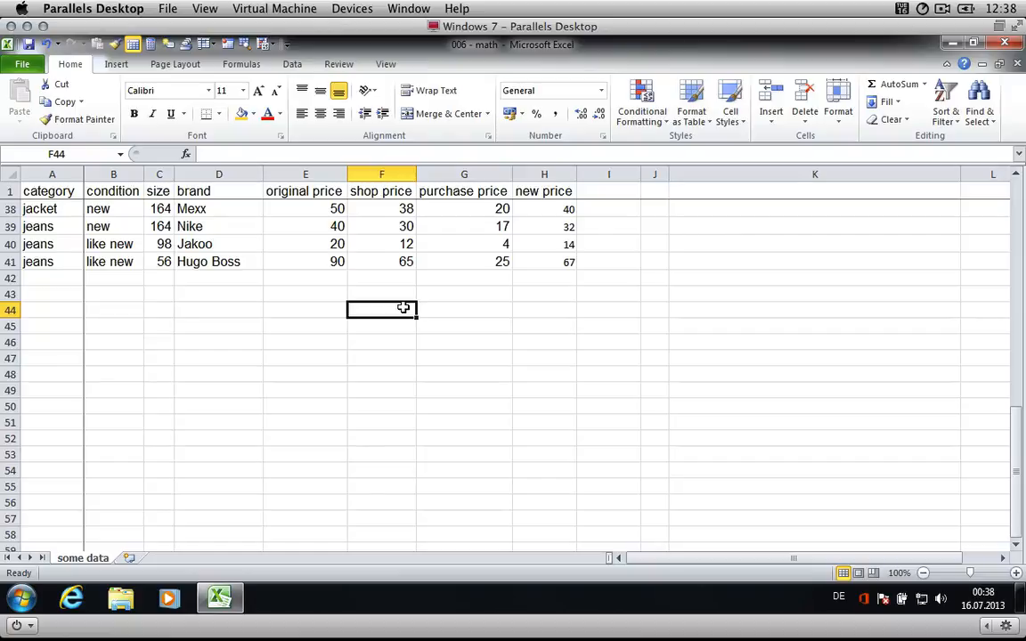
- Select the shop price column F2:F41 and define the range name shop_price for it
key(Up)
key(Up)
key(Up)
key(End)
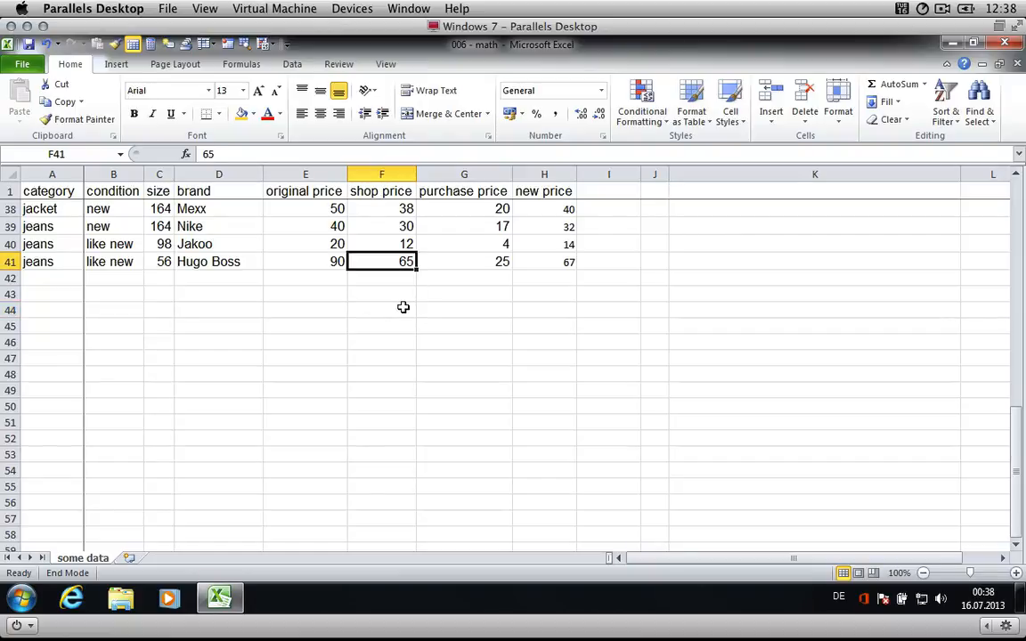
key(shift+Up)
key(shift+Down)
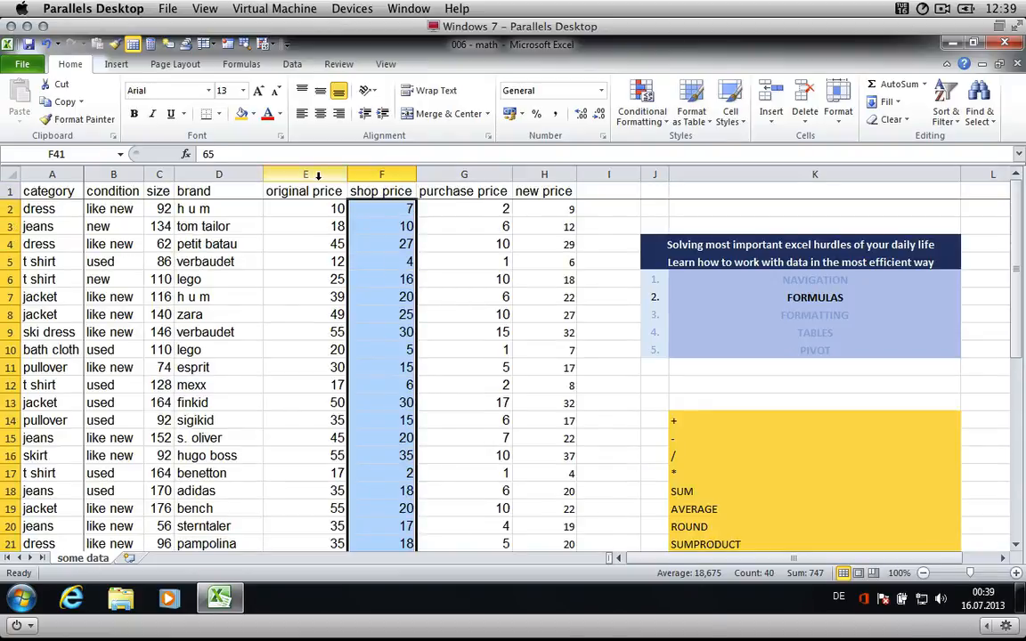
click(151, 45)
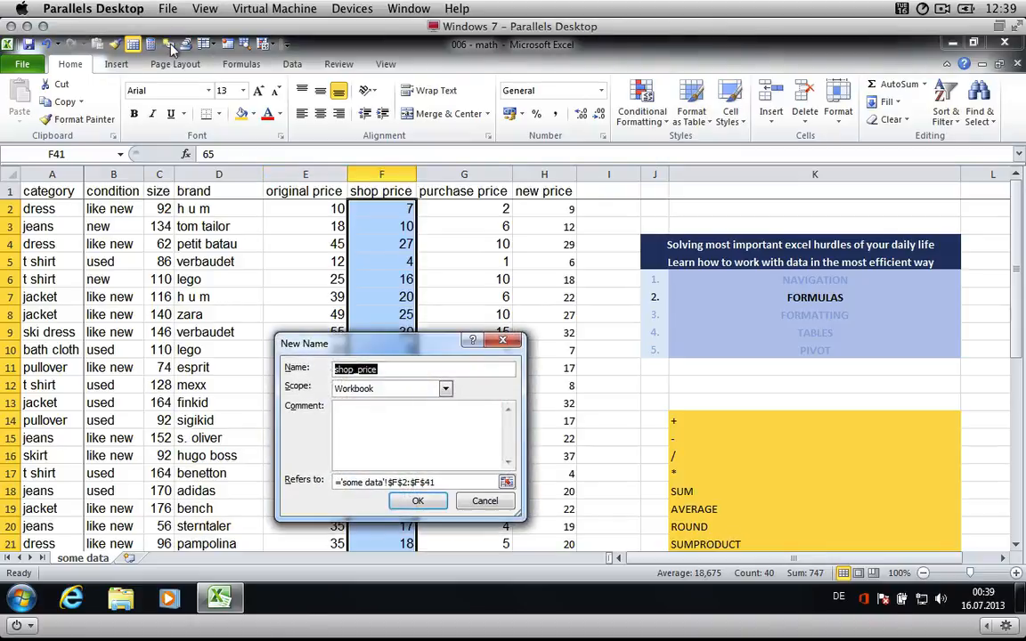
key(Return)
- In G44, enter =MAX(shop_price) using the named range
key(ctrl+Down)
key(Down)
key(Down)
key(Down)
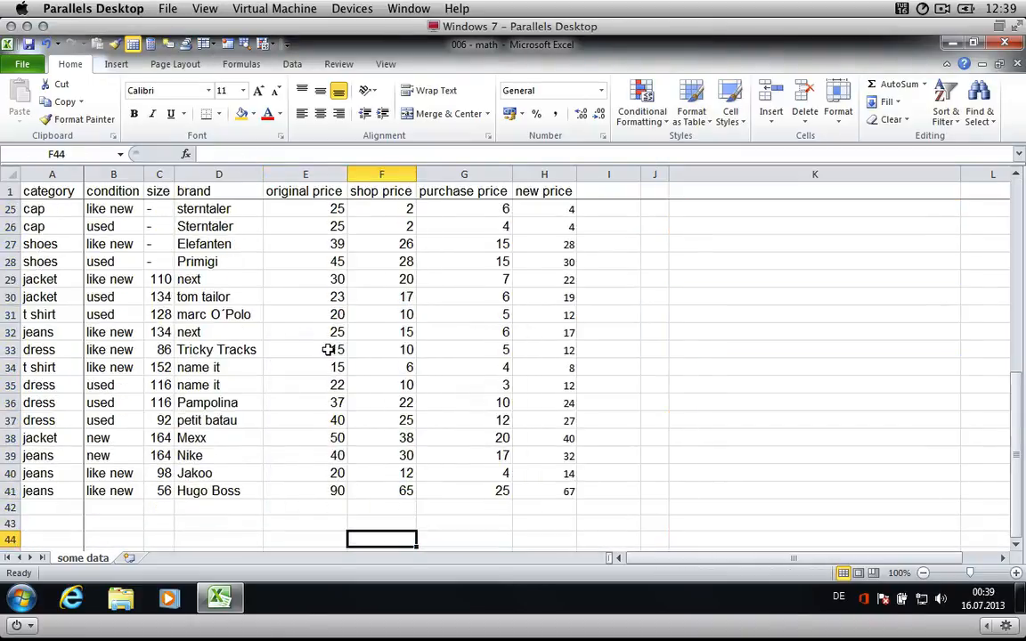
key(Right)
text(=MA)
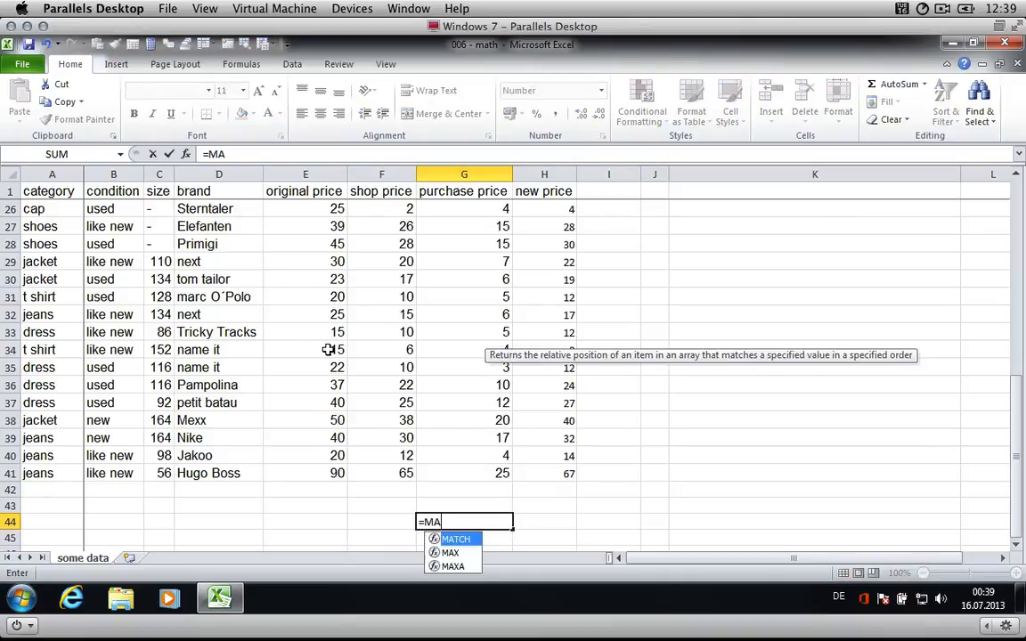
text(X(shop)
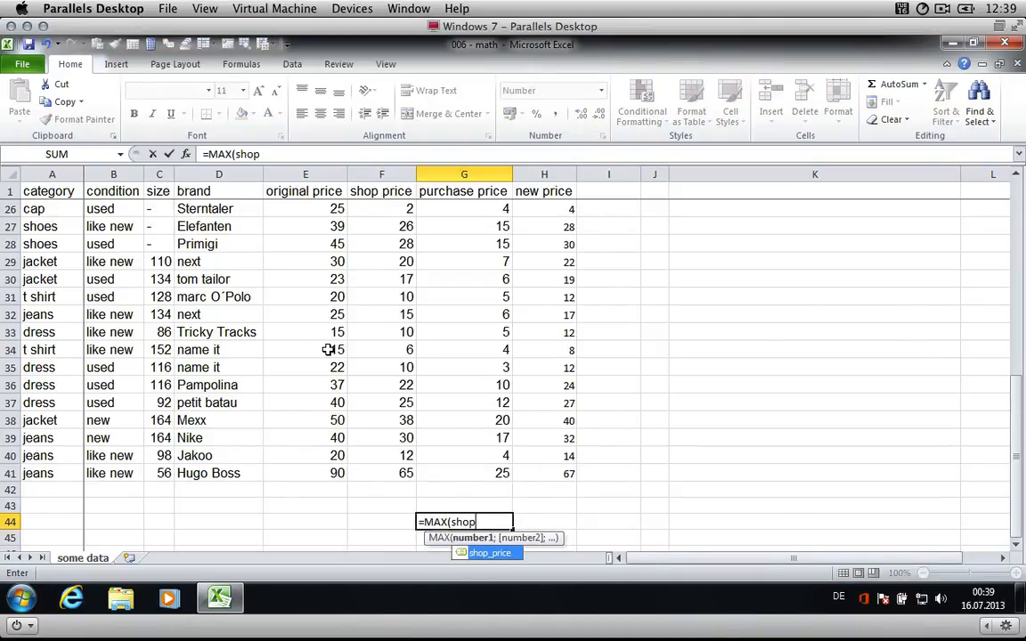
key(Tab)
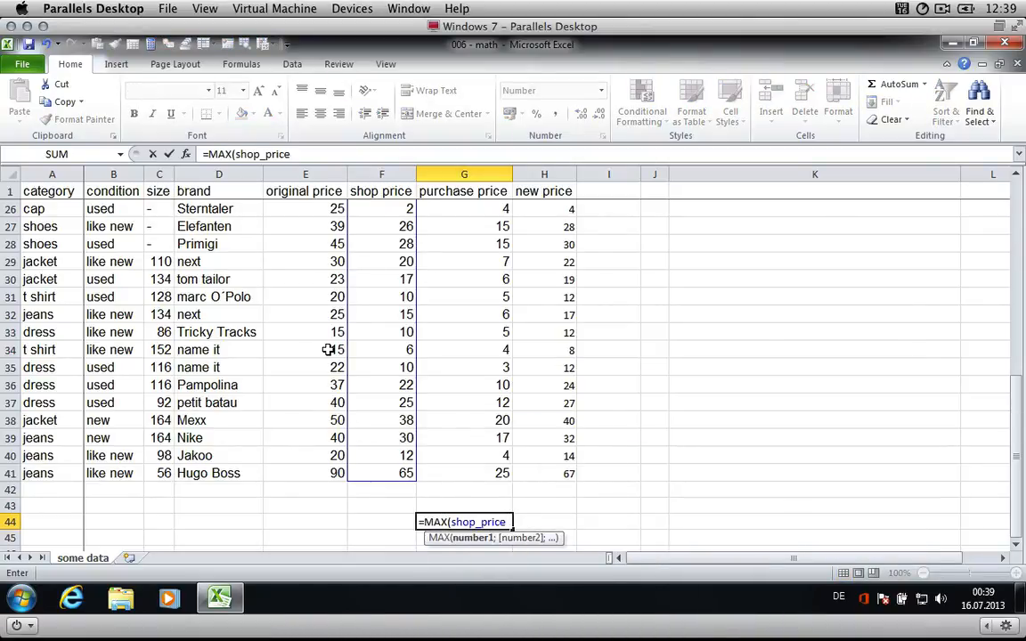
text())
key(Return)
key(Up)
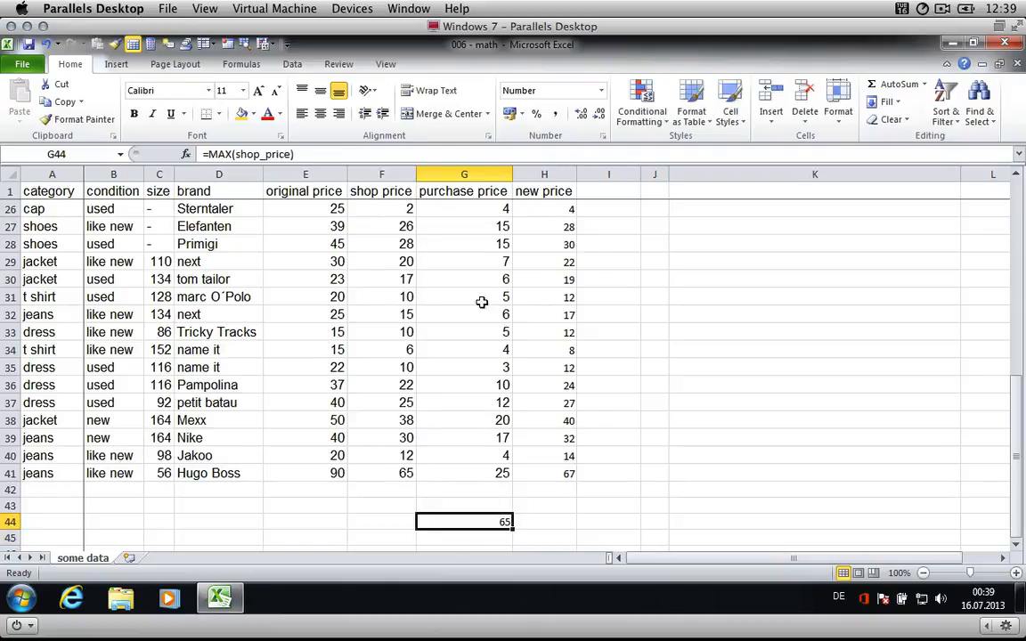
- Fill the covered topic cells + through AVERAGE (K14:K19) with green
scroll(673, 305, up, 6)
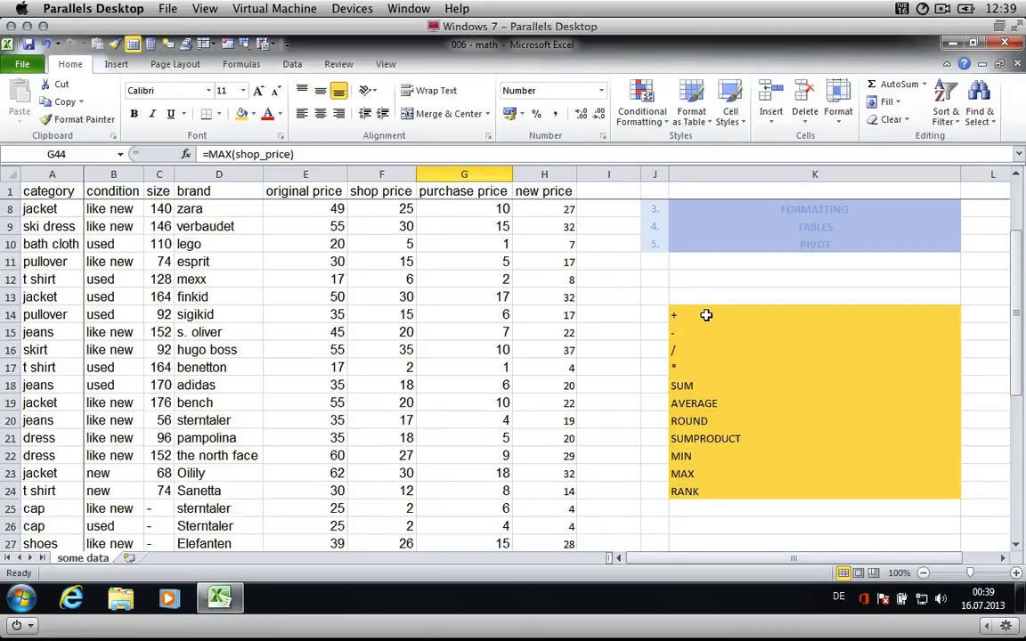
drag(707, 317, 713, 401)
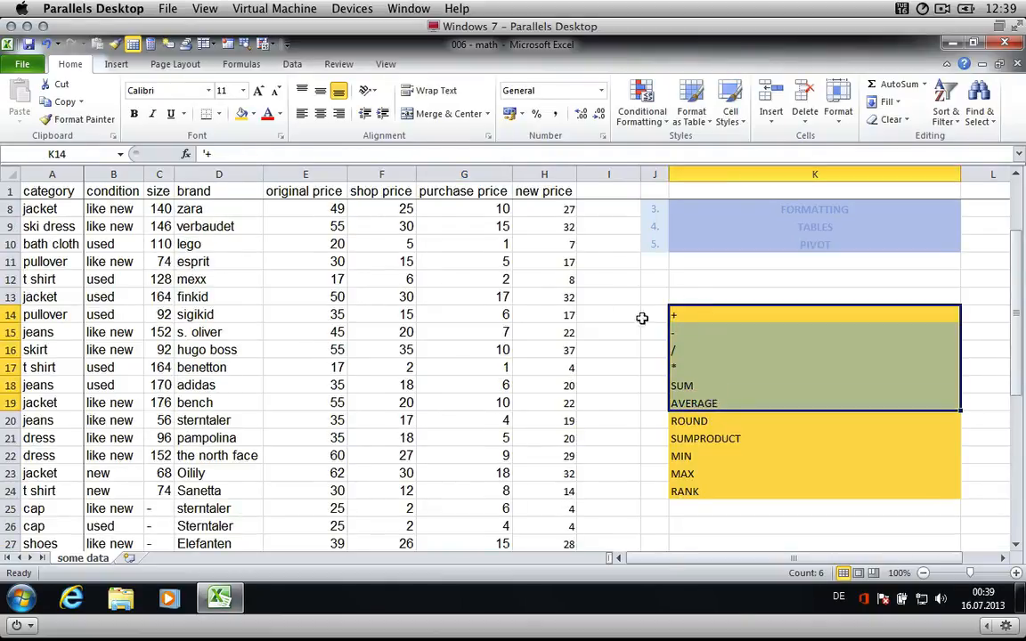
click(254, 114)
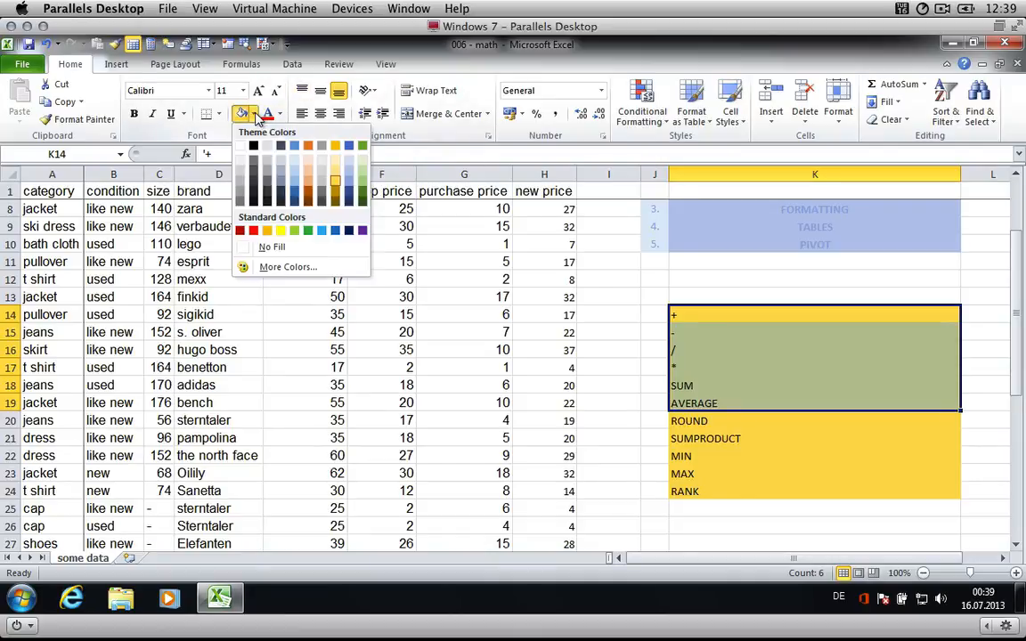
click(308, 230)
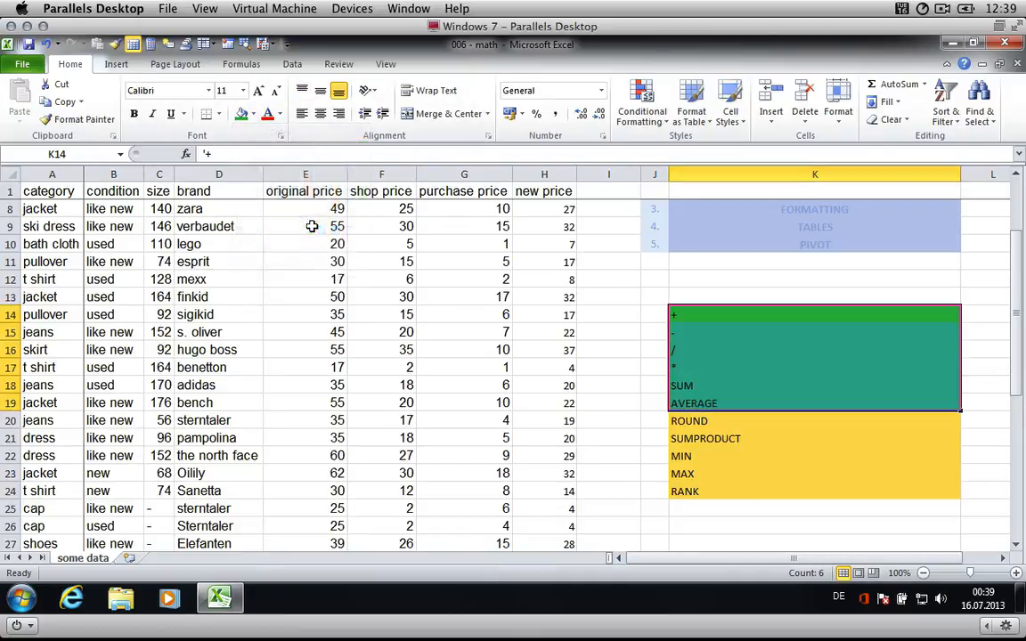
- Fill the MIN and MAX topic cells (K22:K23) with the same green
key(Down)
key(Down)
key(Down)
key(Down)
key(Down)
key(Down)
key(Down)
key(Down)
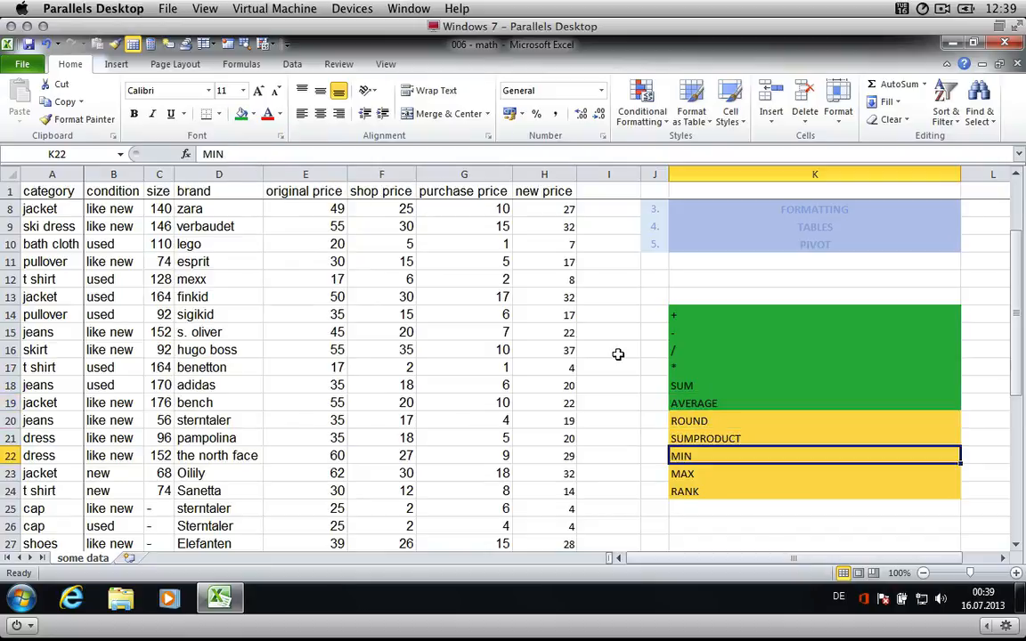
key(shift+Down)
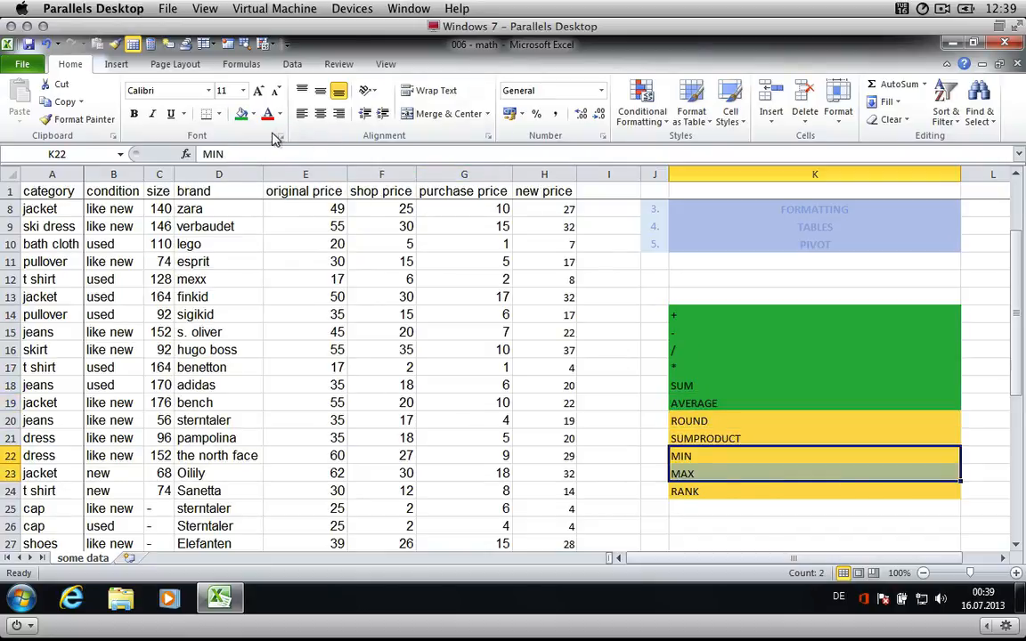
click(242, 116)
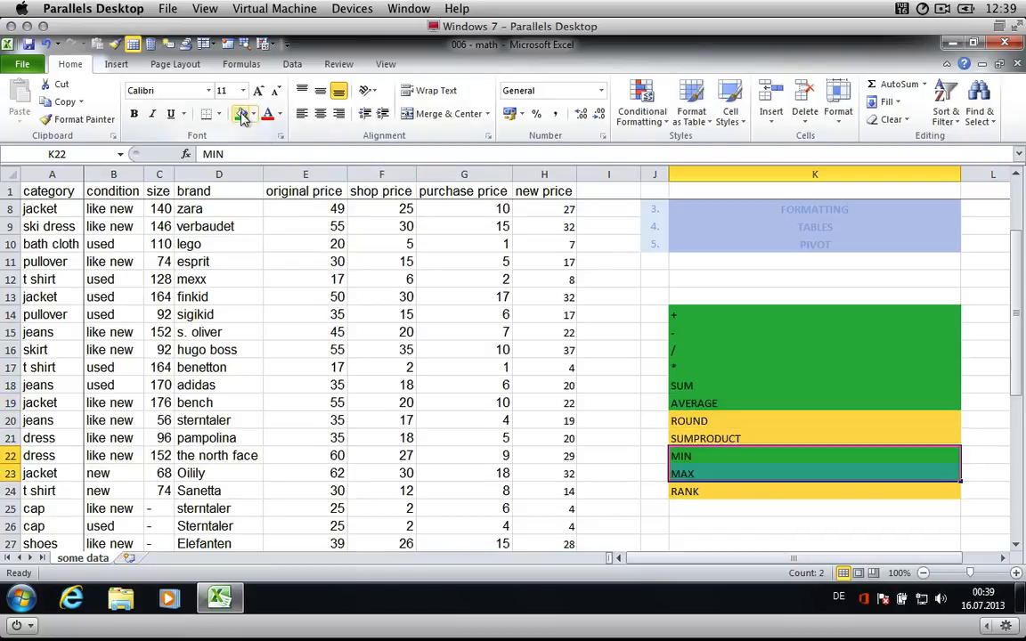
click(653, 435)
- Enter the number 3,145 in cell F44
scroll(556, 488, down, 10)
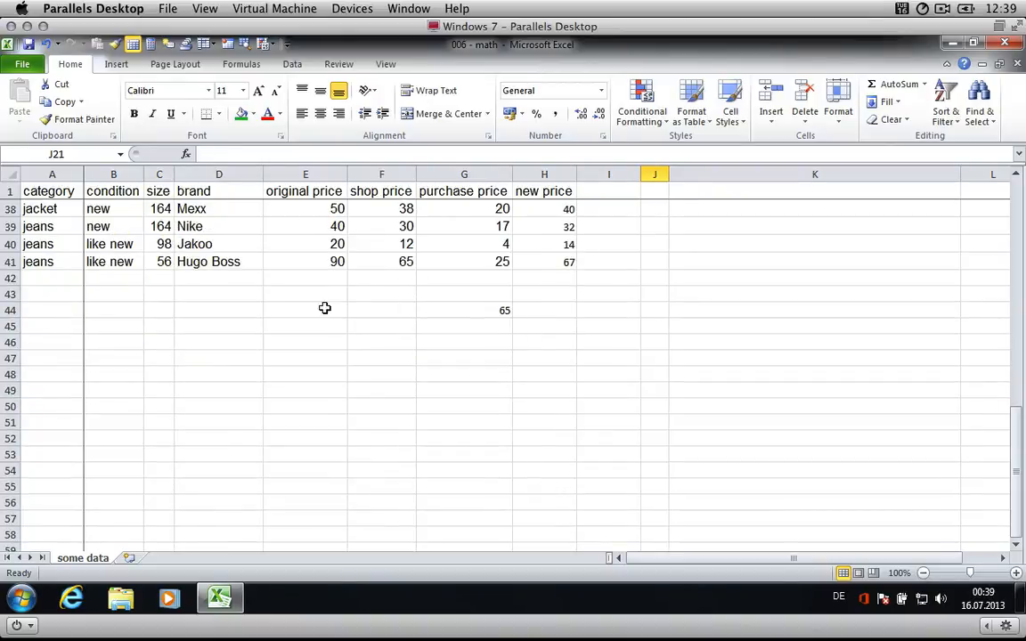
click(366, 310)
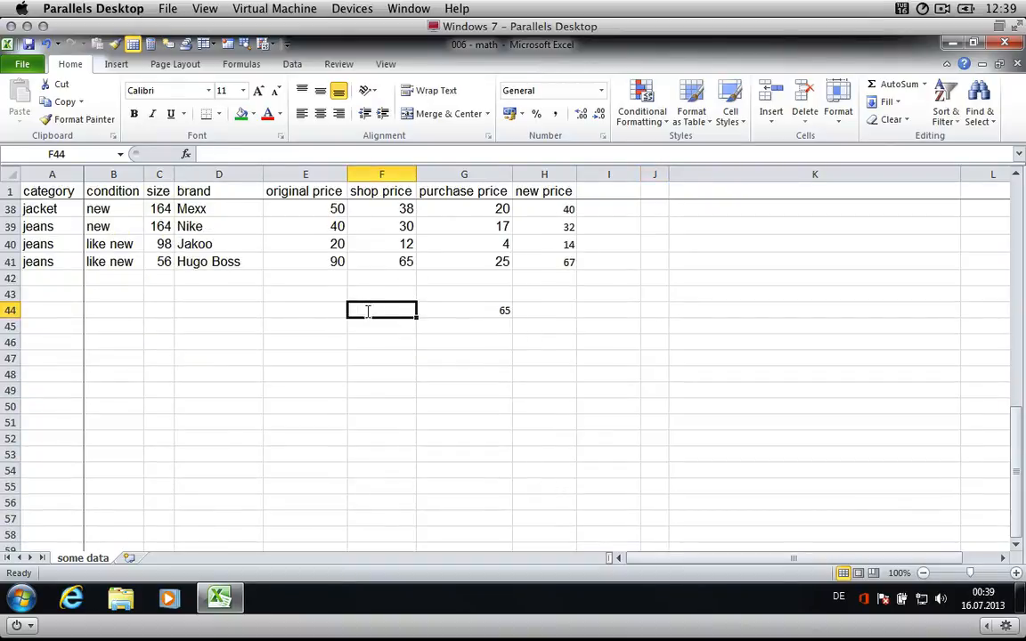
text(3,145)
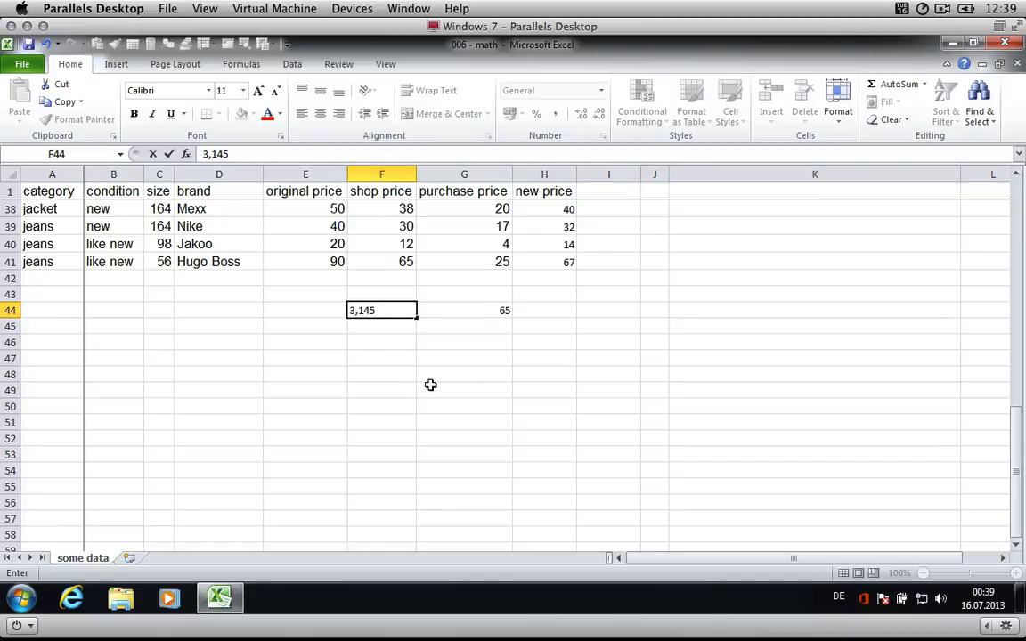
key(Return)
- In F45, enter =ROUND(F44;2) to round the number to two decimals
text(=)
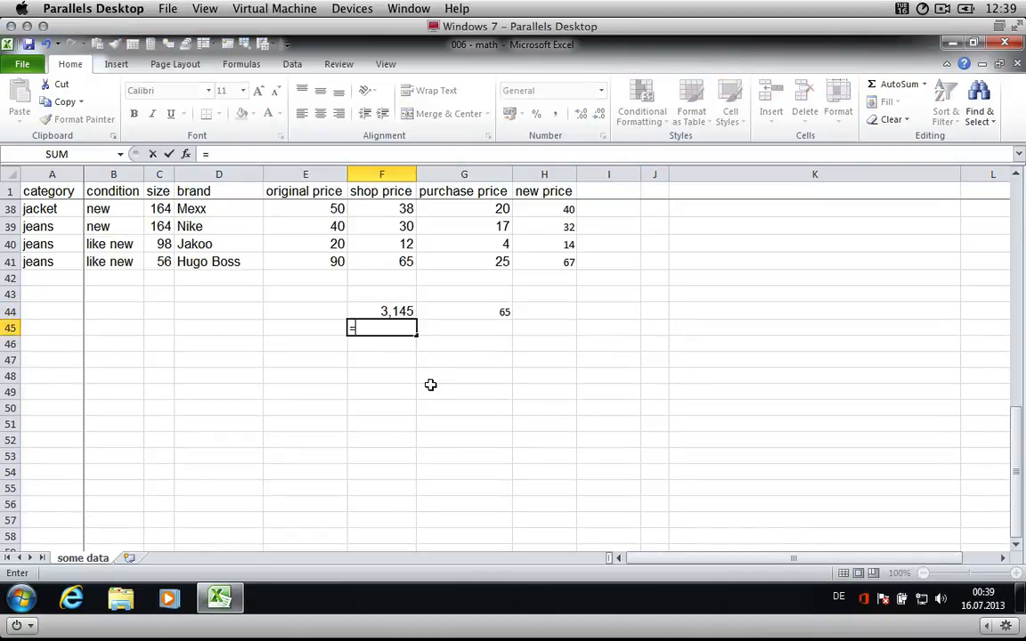
text(ROUND()
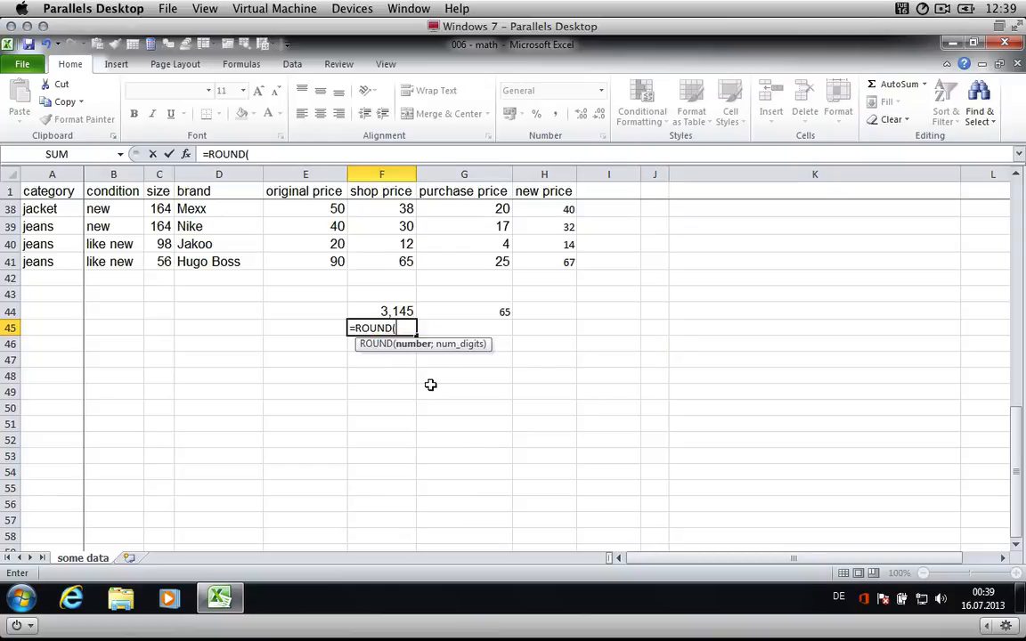
text(F44;2)
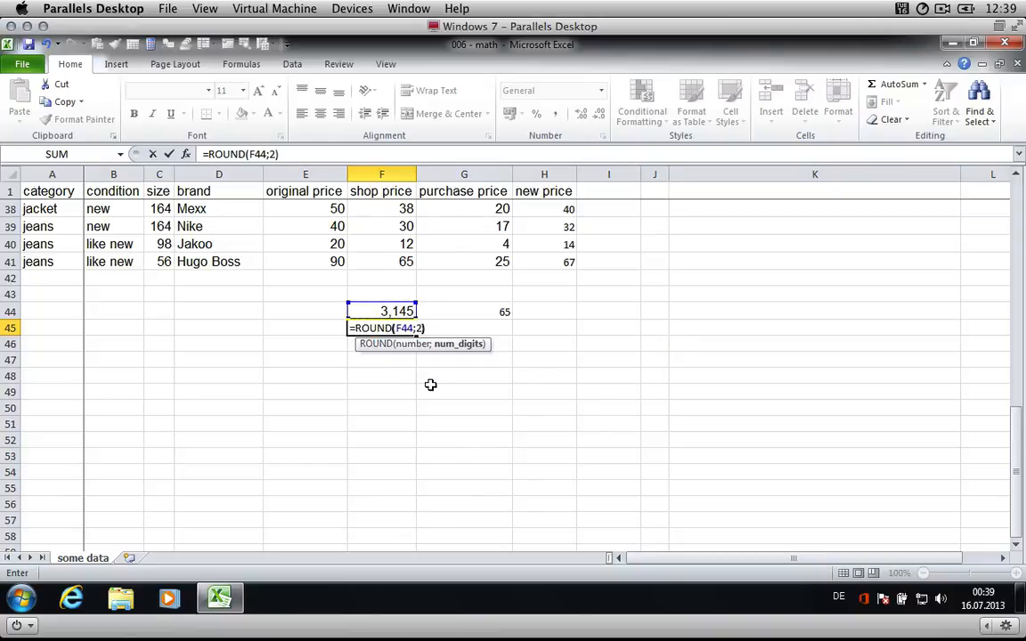
key(Return)
key(Up)
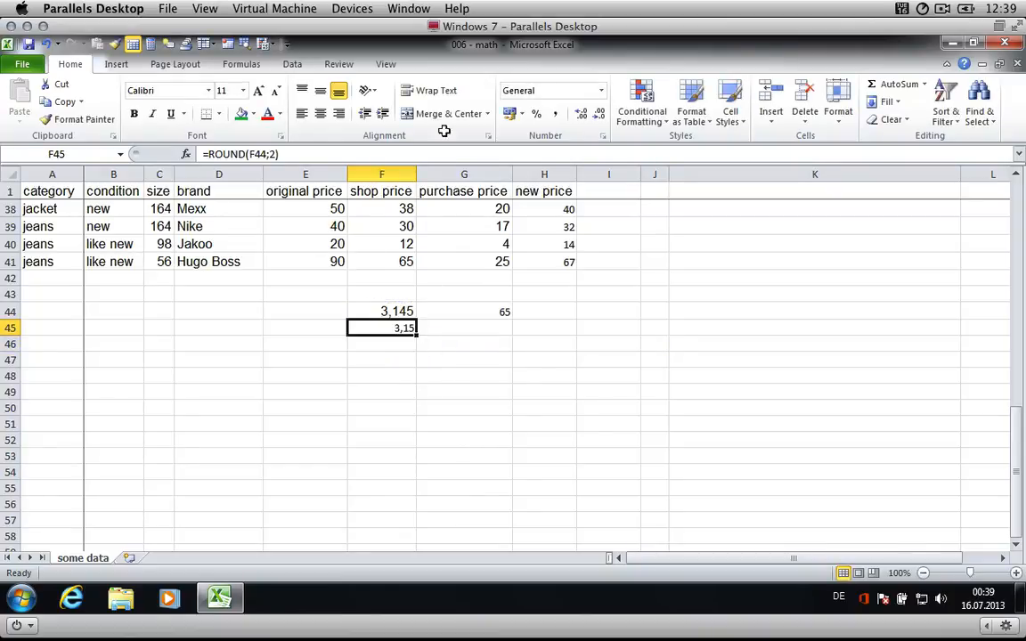
- Display F44 and F45 with two decimal places
click(598, 119)
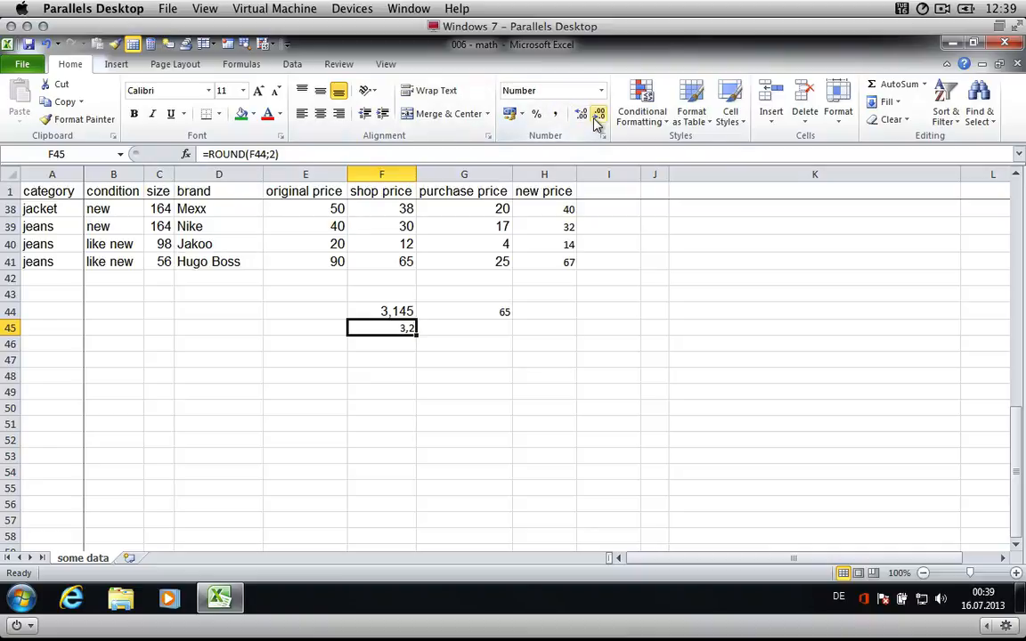
click(584, 117)
click(583, 118)
key(shift+Up)
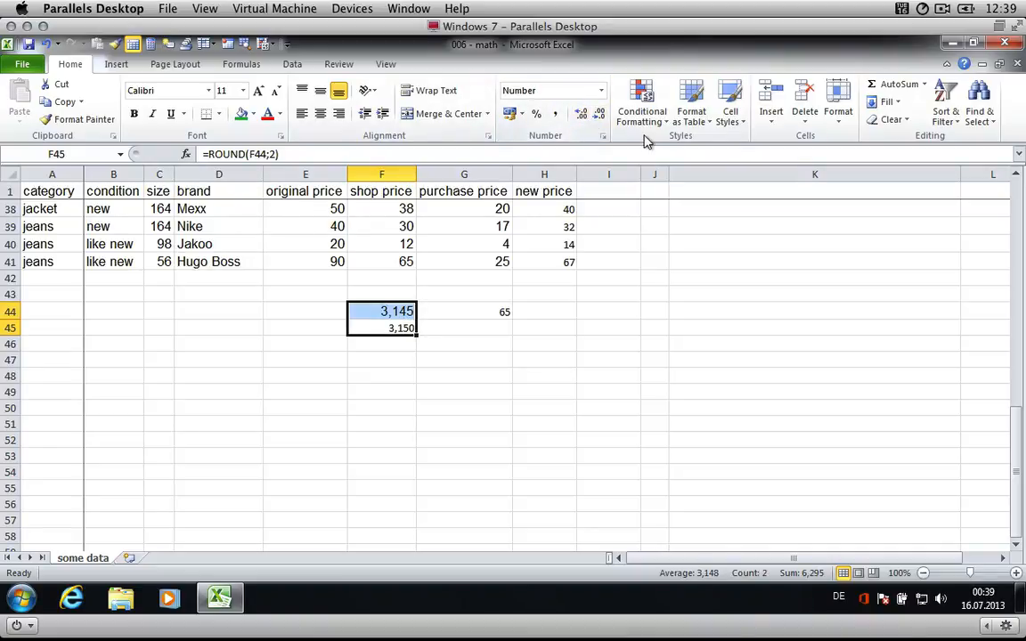
click(599, 118)
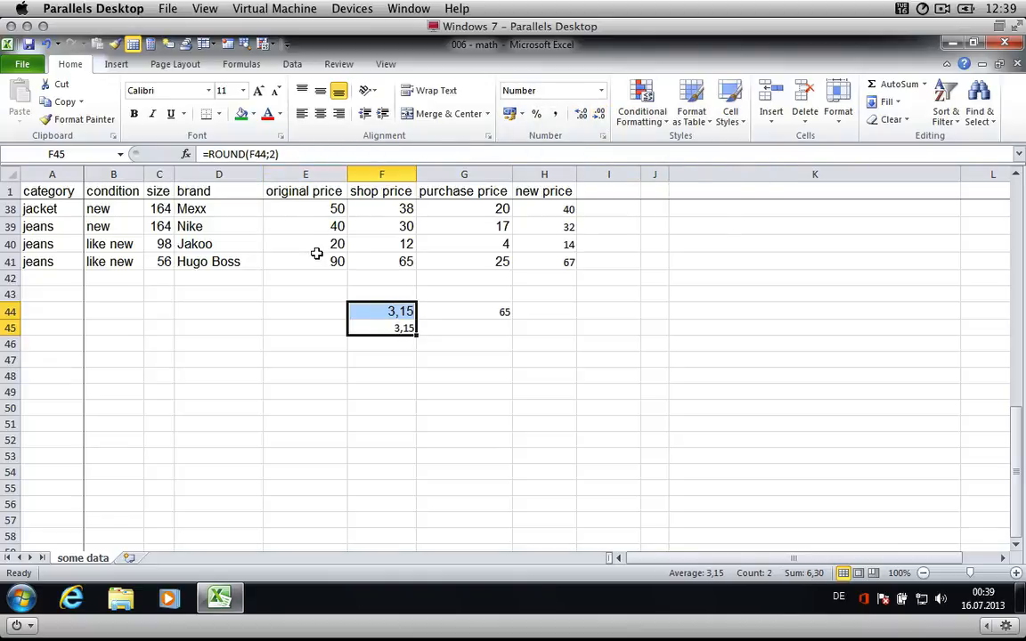
- Copy F44's formatting onto F45 with the Format Painter
click(375, 309)
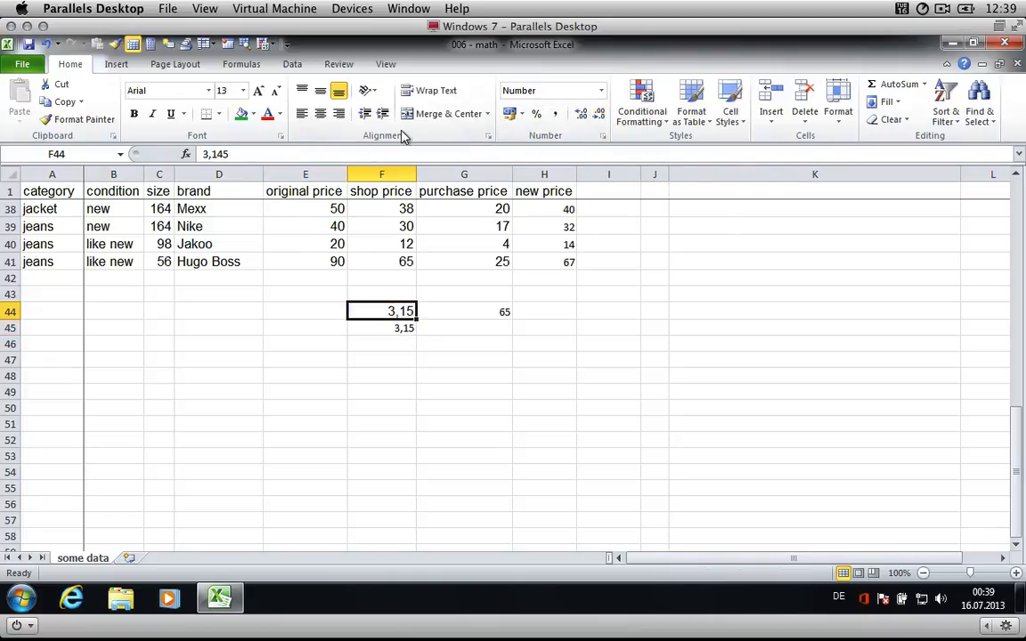
click(115, 44)
key(Down)
key(Up)
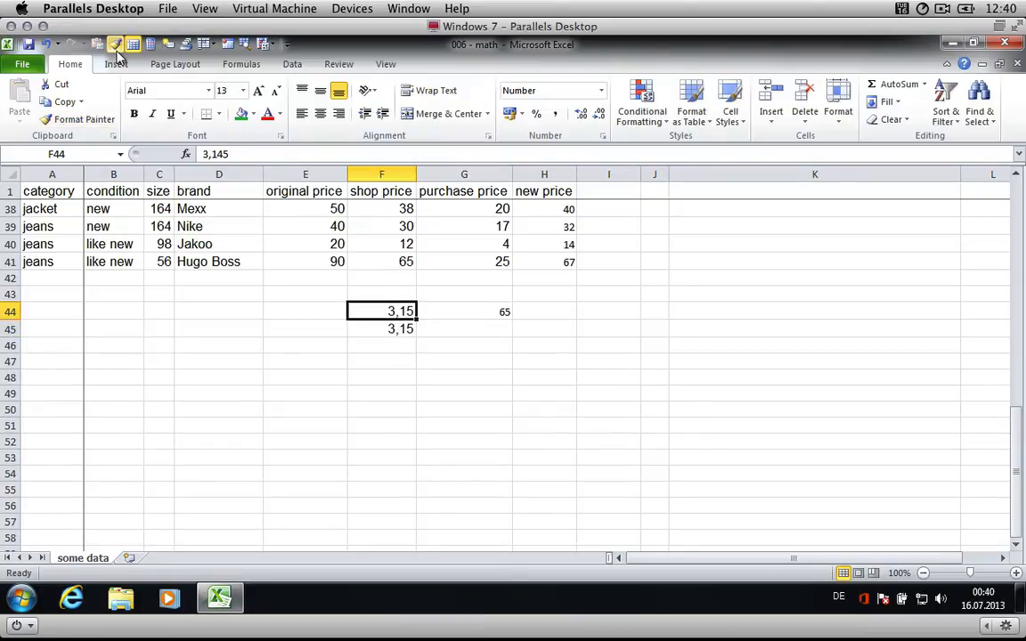
- Set F44:F45 to display three decimal places by decreasing and increasing the decimals
key(shift+Down)
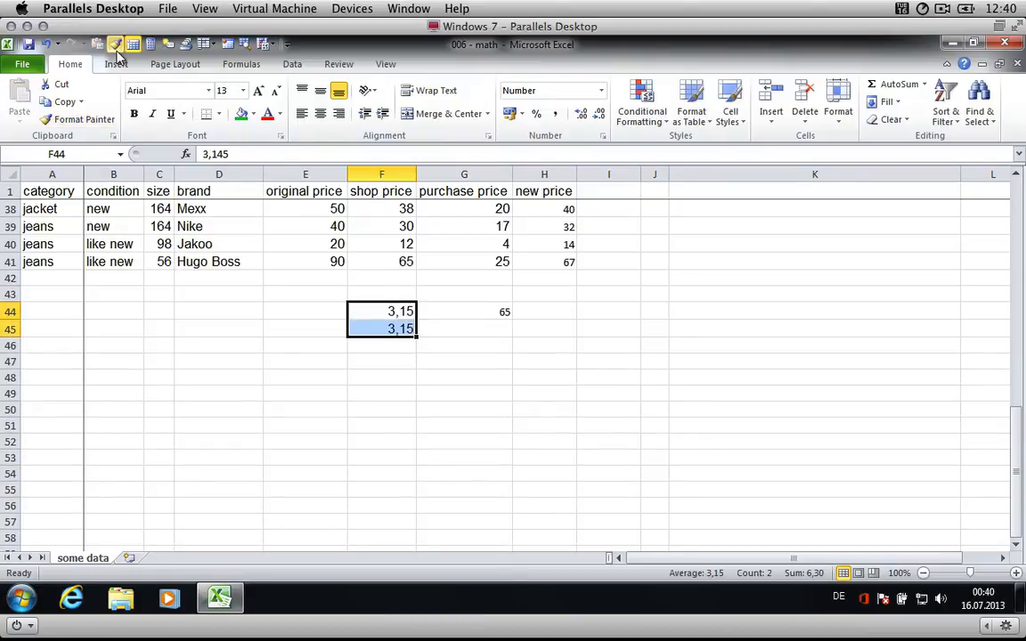
click(590, 116)
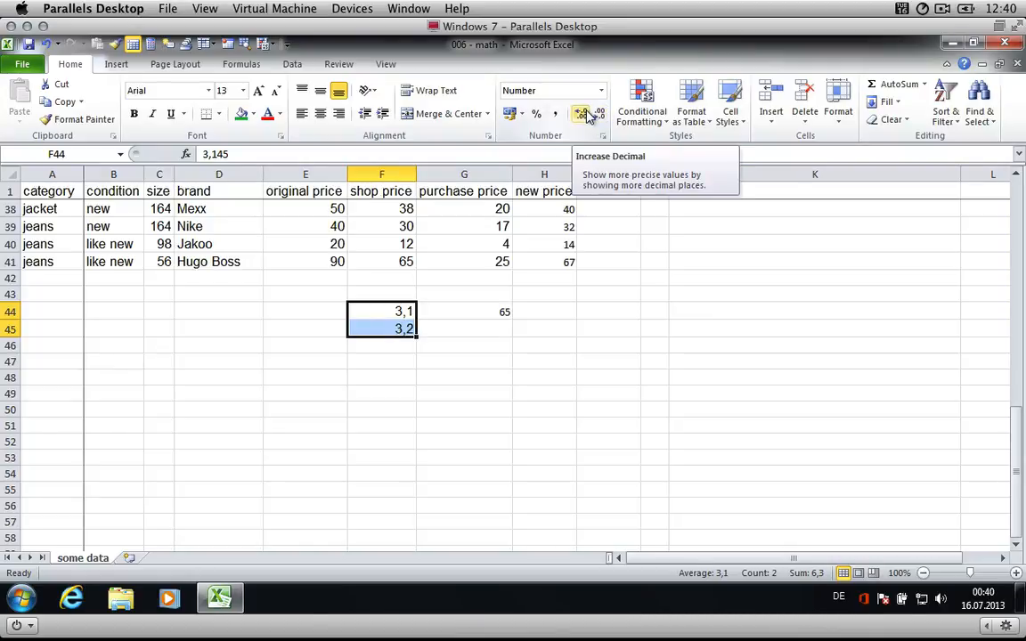
click(588, 116)
click(588, 116)
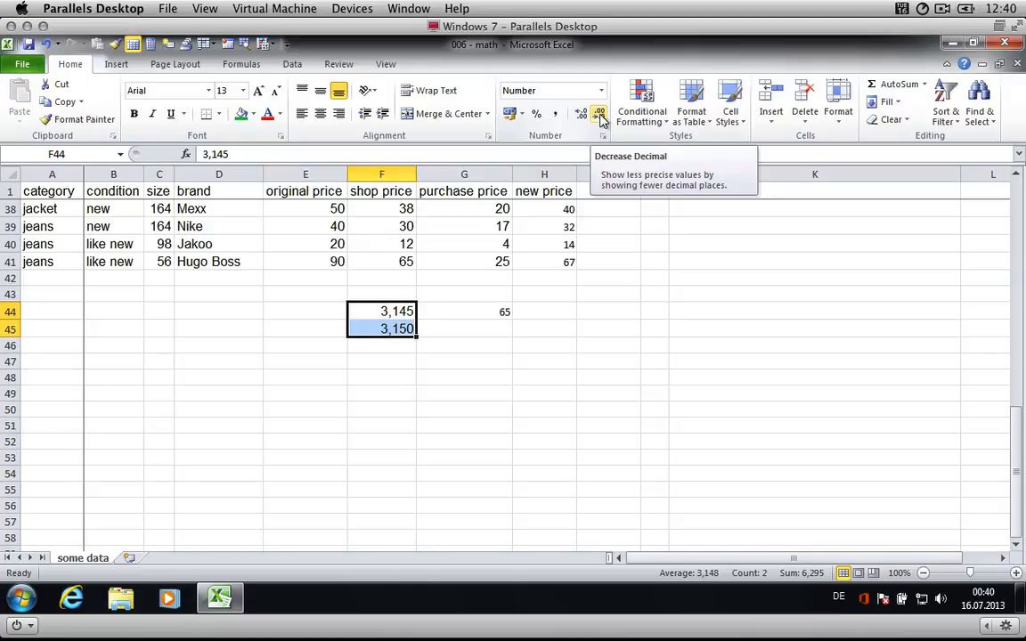
click(600, 115)
click(598, 117)
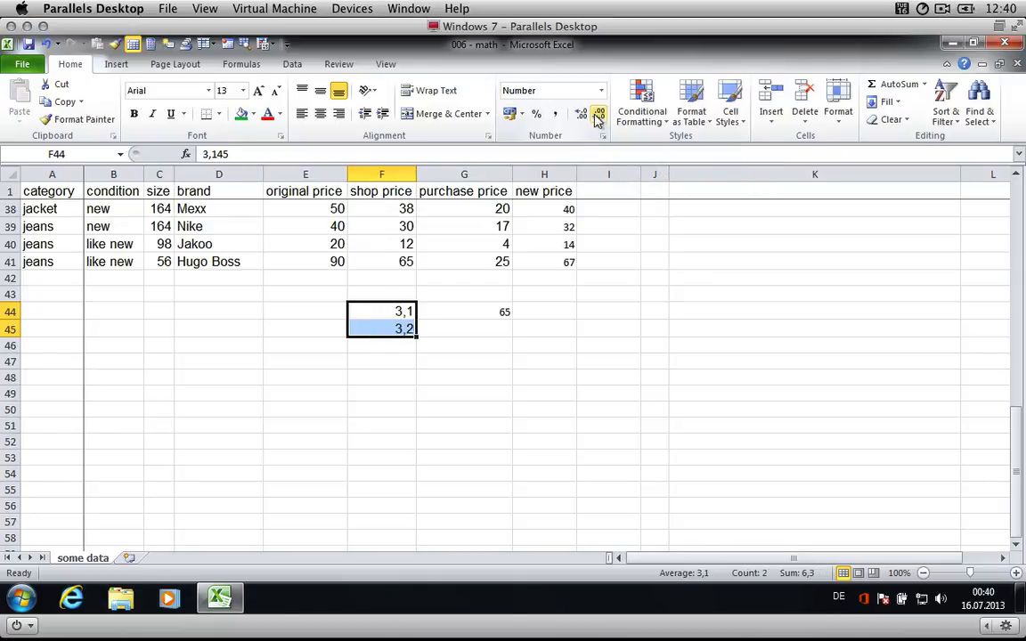
click(580, 116)
click(580, 116)
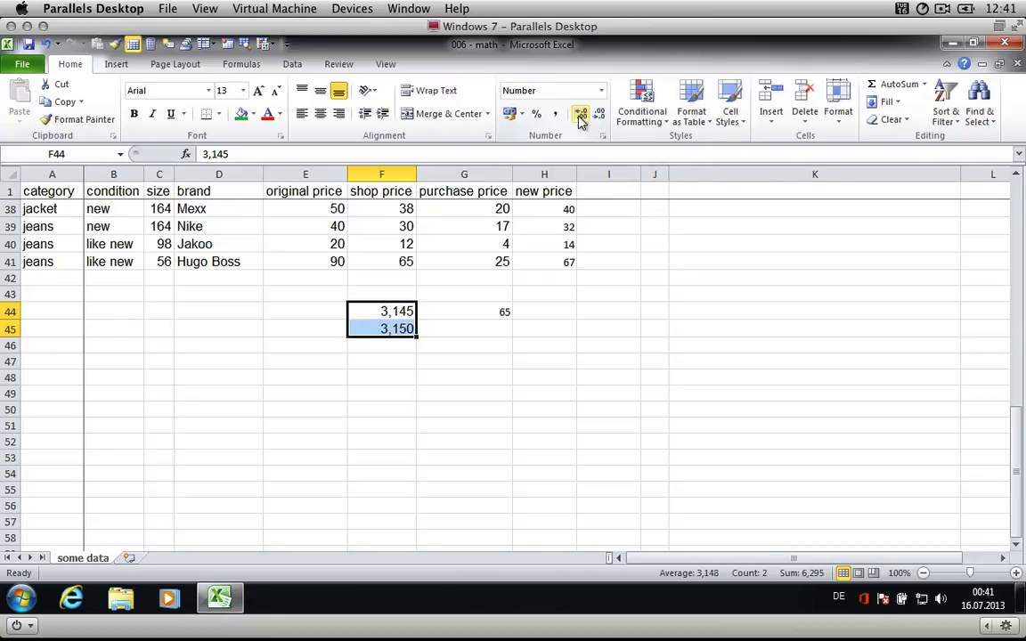
- Fill the ROUND label cell K20 with green
scroll(680, 248, up, 12)
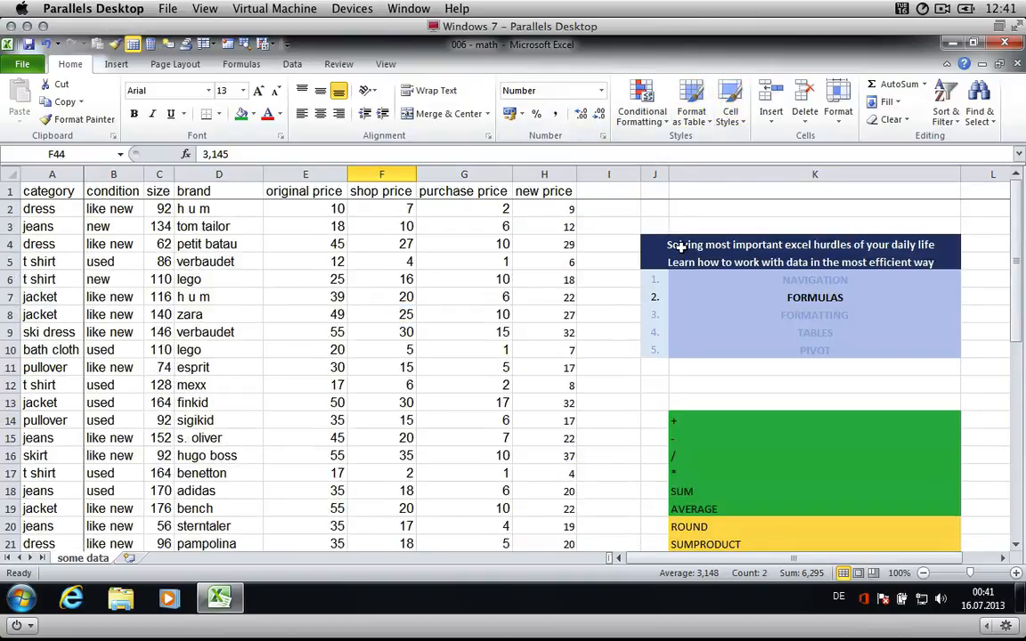
scroll(687, 344, down, 2)
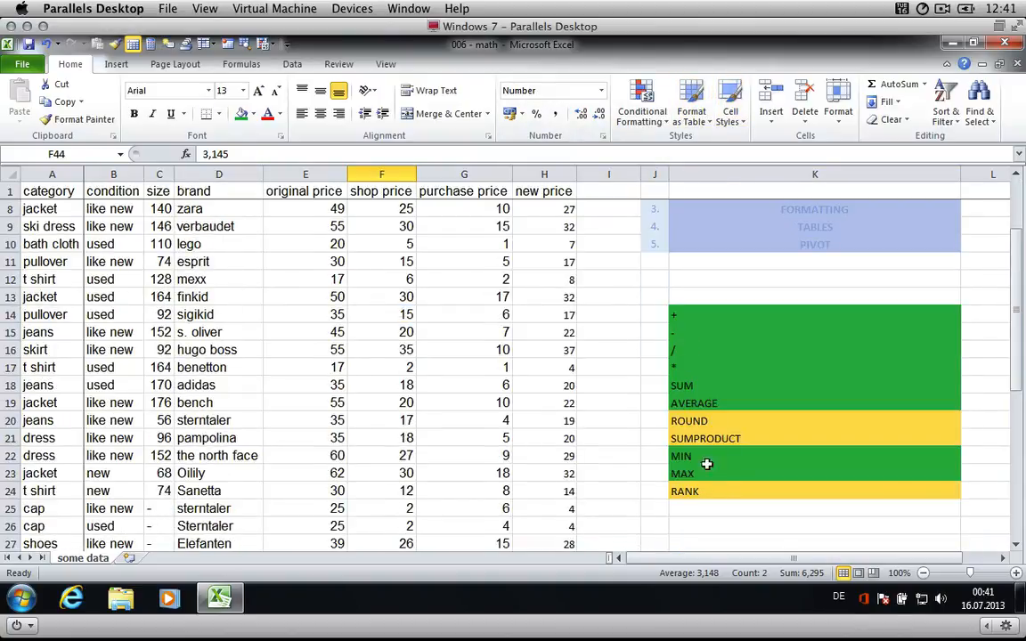
click(679, 421)
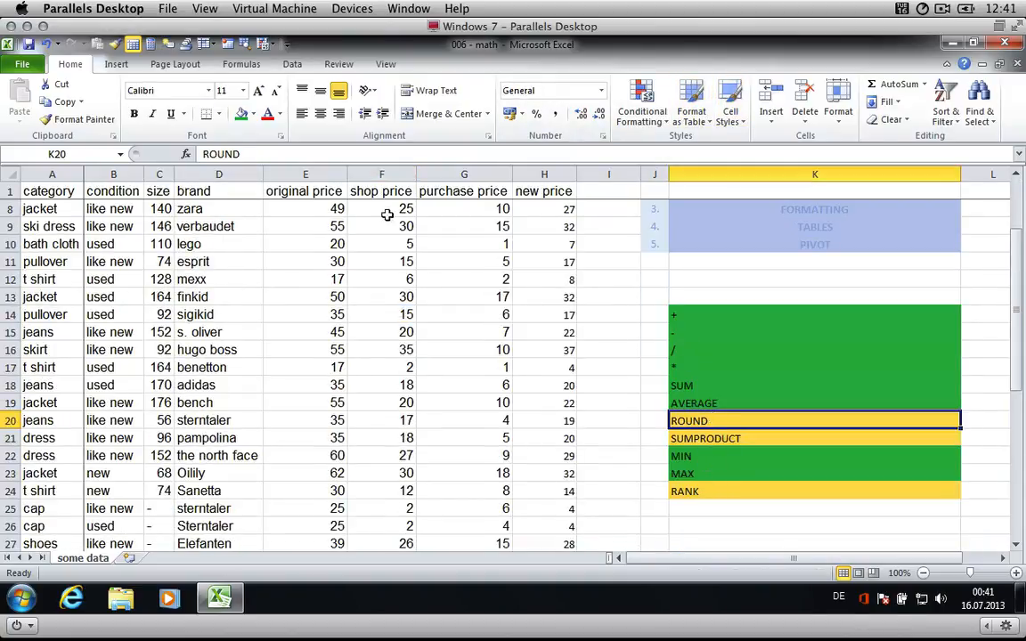
click(241, 113)
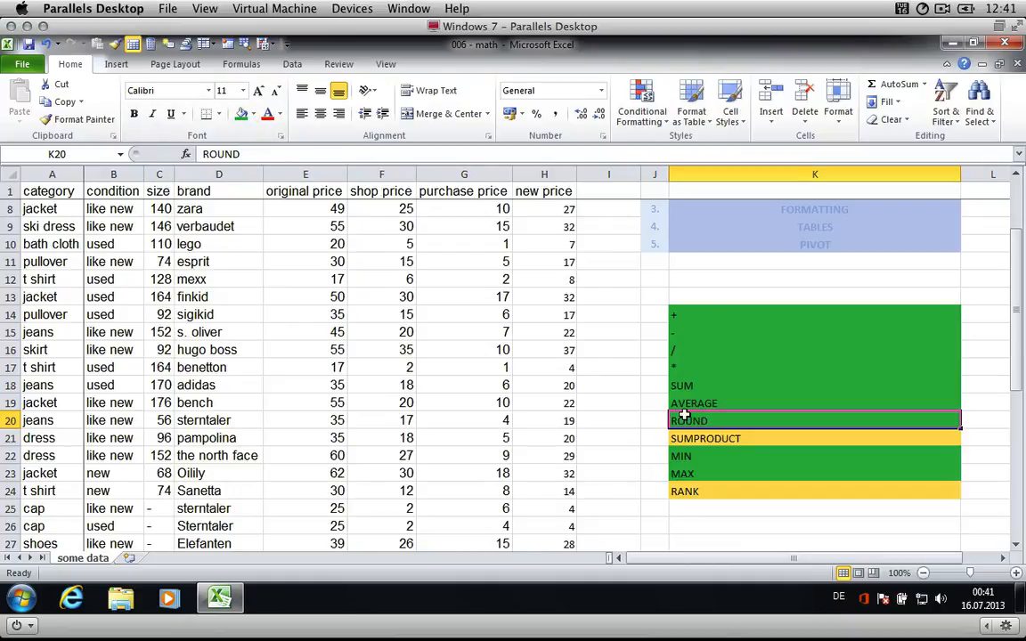
- Enter the column header "sales / quantity" in I1
scroll(582, 243, up, 2)
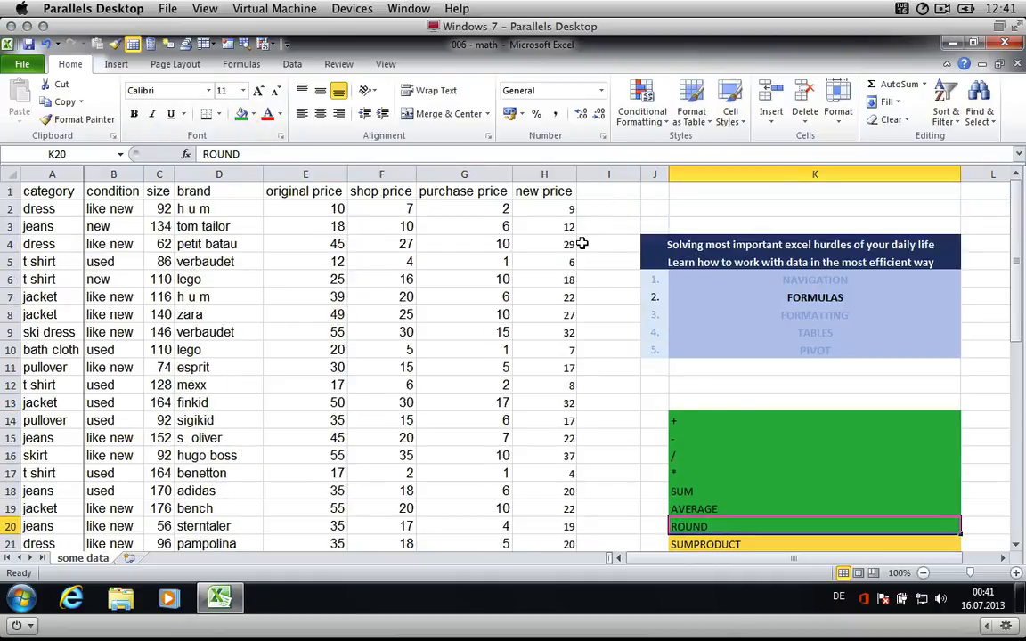
click(594, 195)
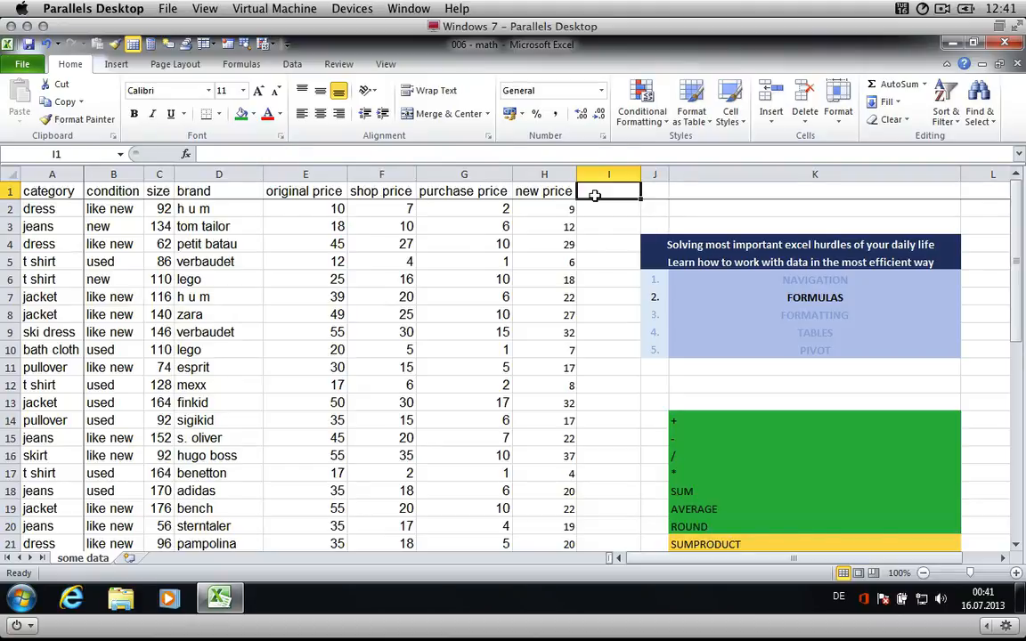
text(sales)
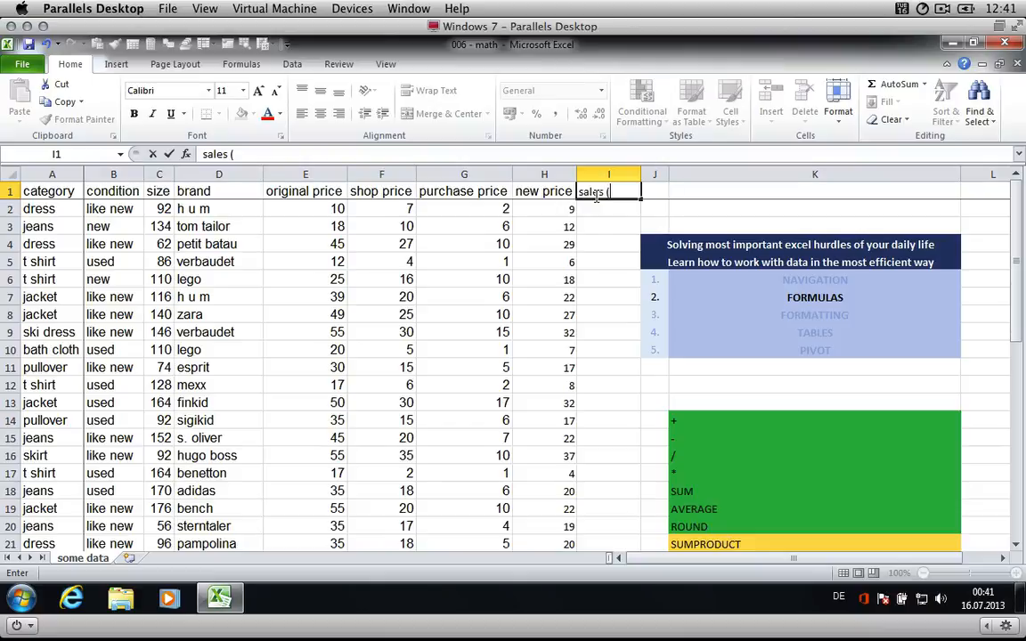
text( / quantity)
key(Return)
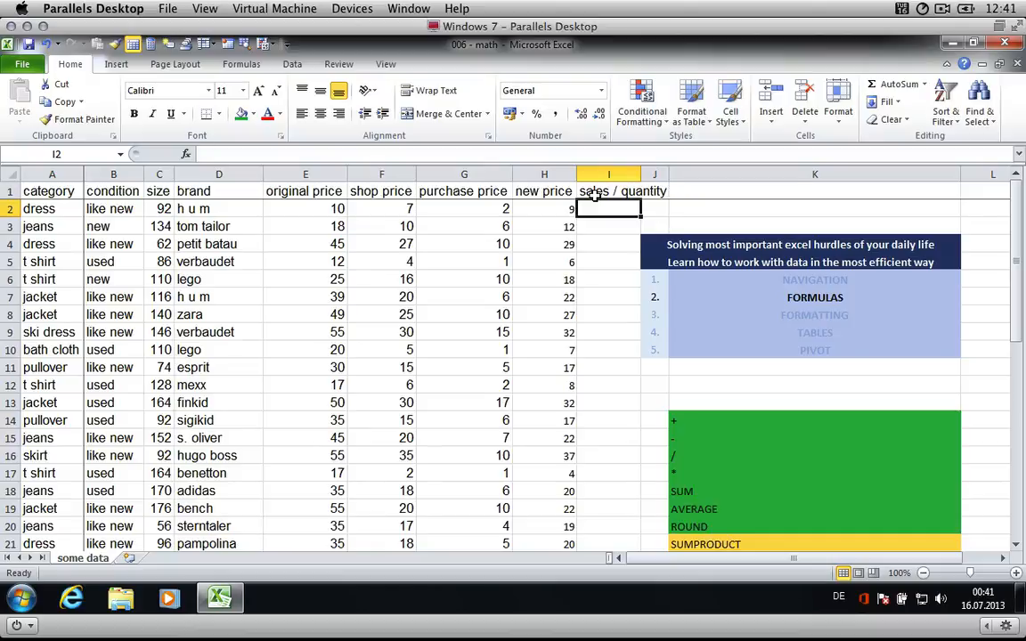
- In I2, enter =RANDBETWEEN(1;3) to generate a random quantity
text(=RAND)
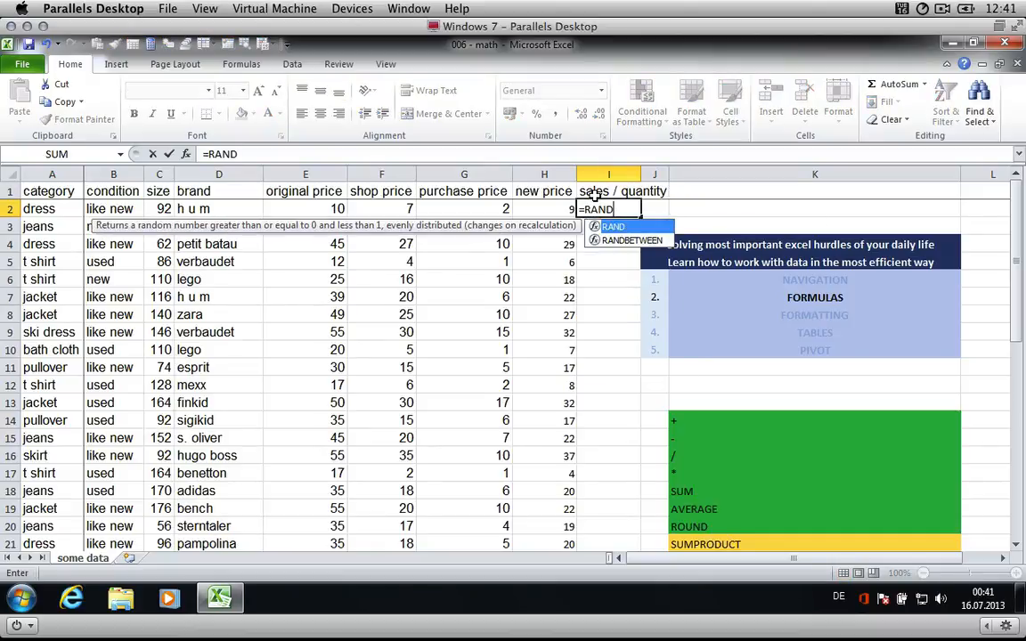
key(Down)
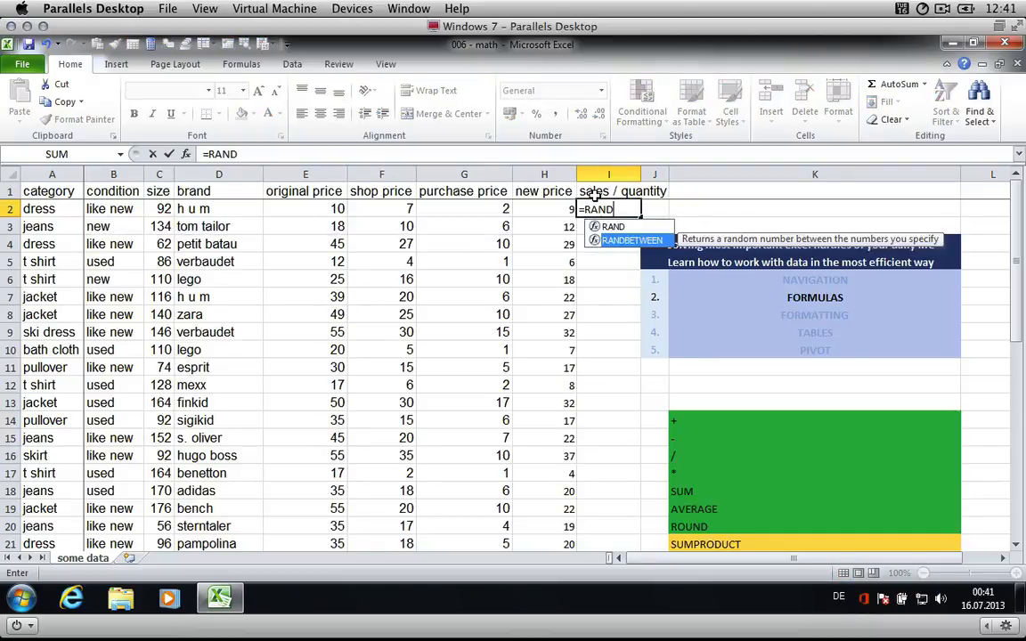
key(Tab)
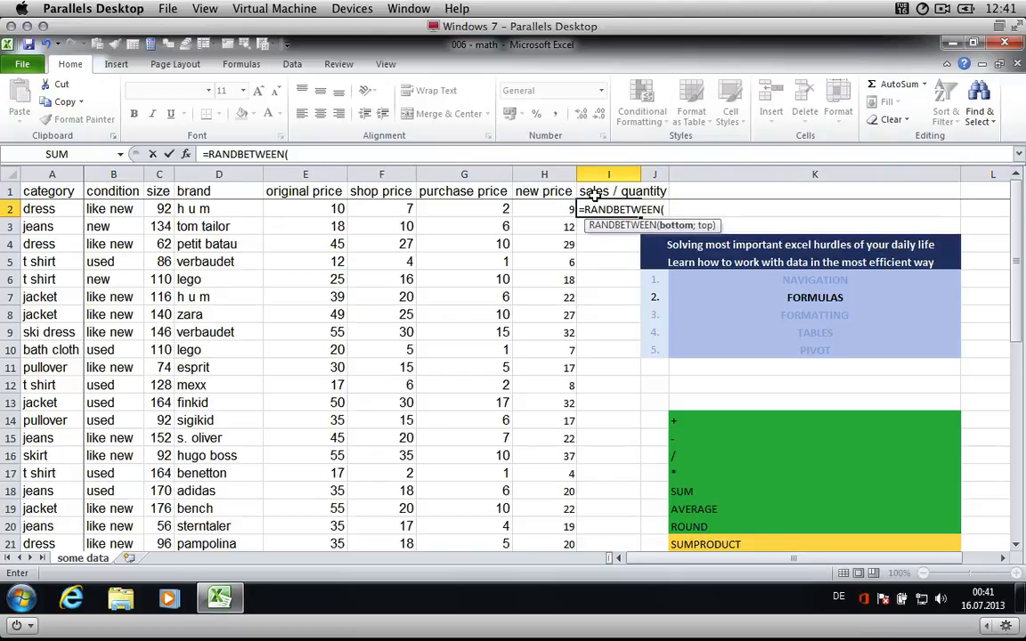
text(1;3))
key(Return)
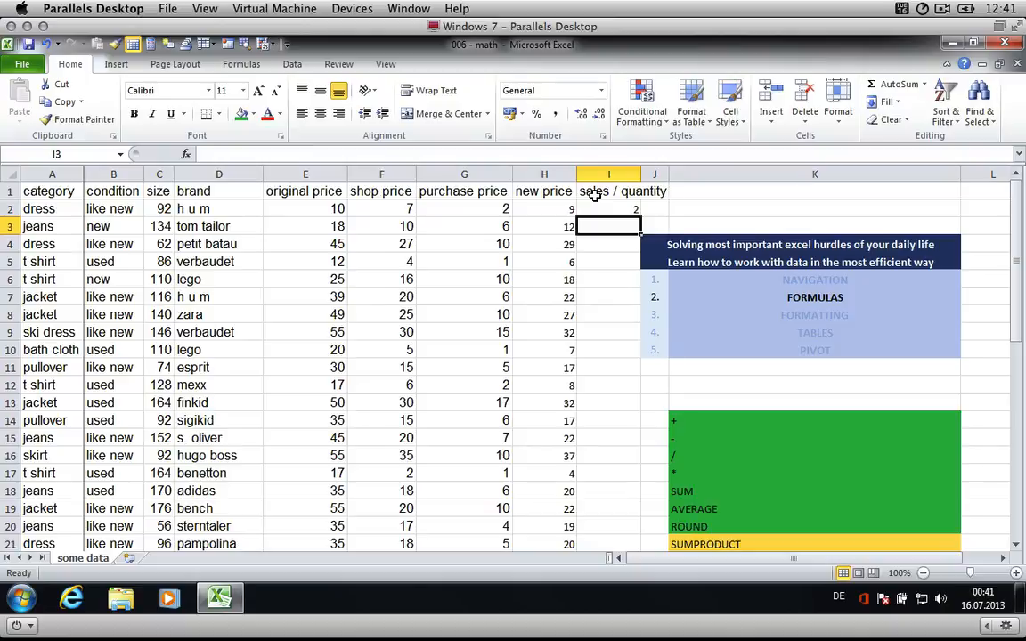
- Change I2's formula to =RANDBETWEEN(1;10)
key(Up)
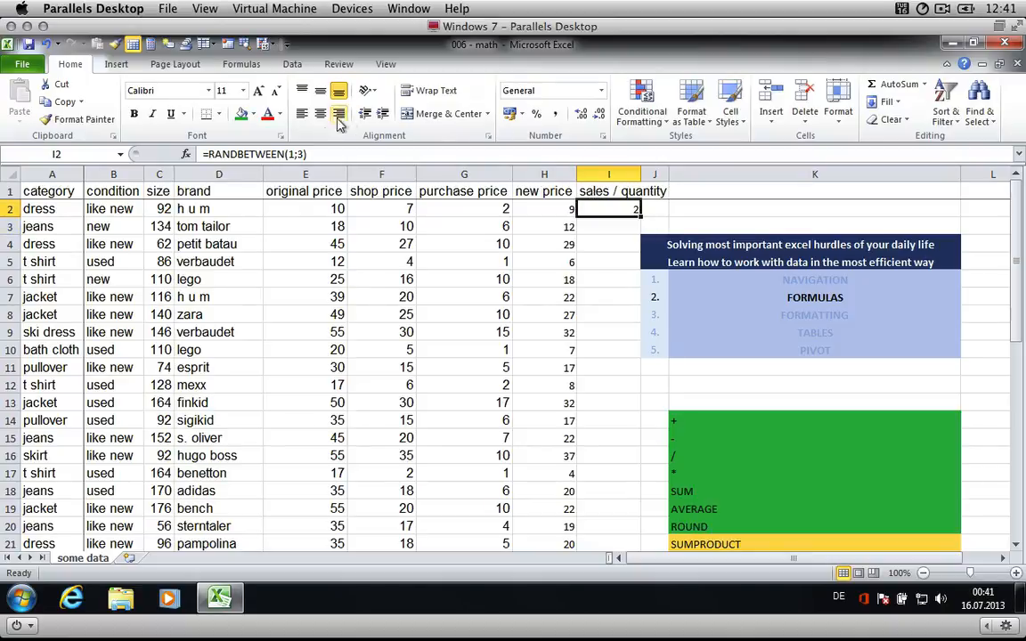
click(301, 153)
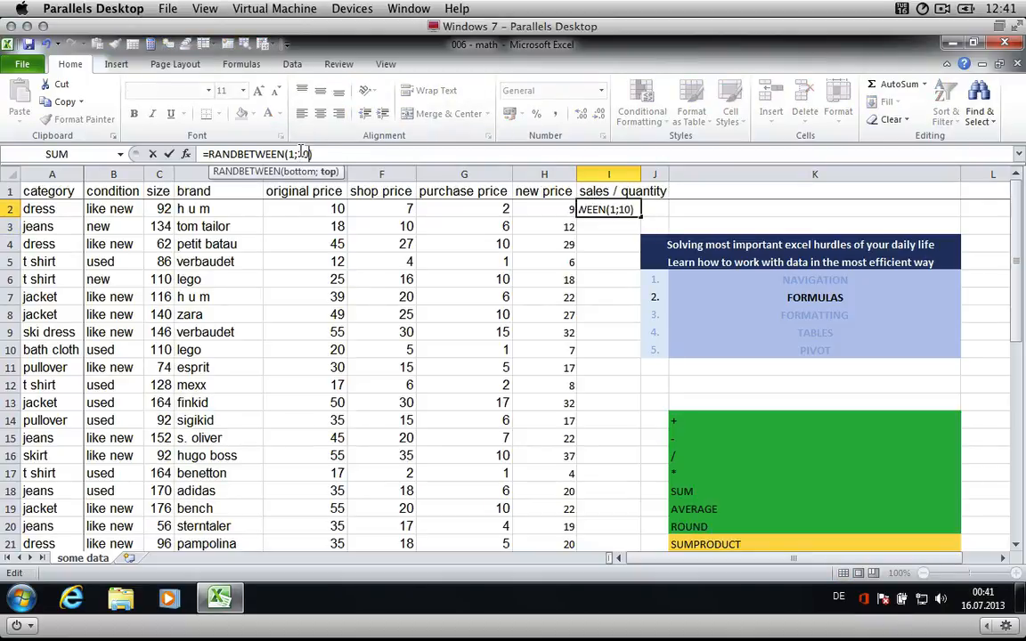
key(Return)
key(Up)
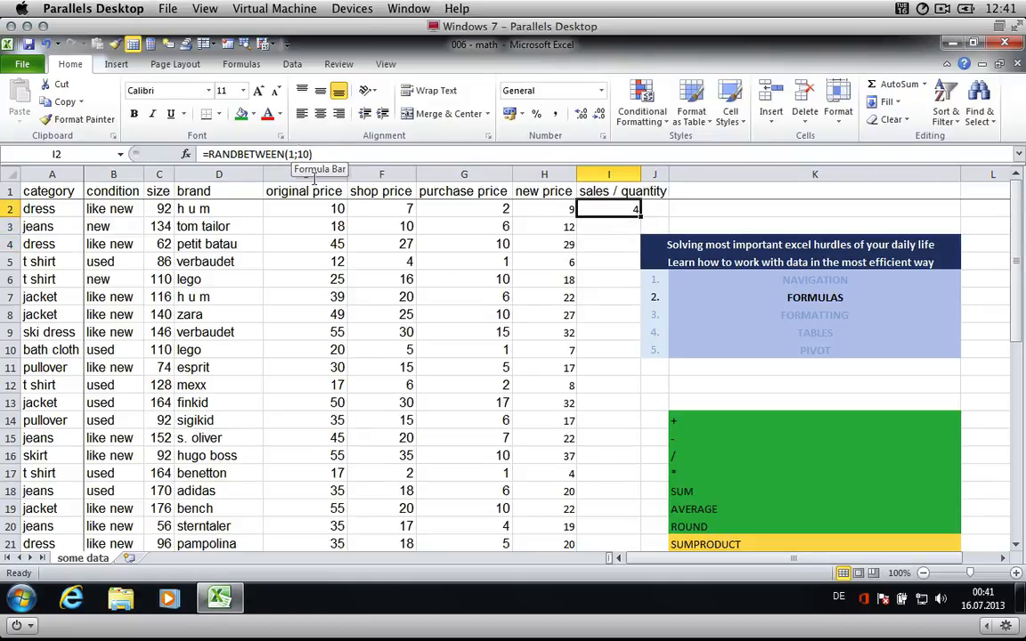
- Fill I2's RANDBETWEEN formula down column I for all data rows
double_click(640, 212)
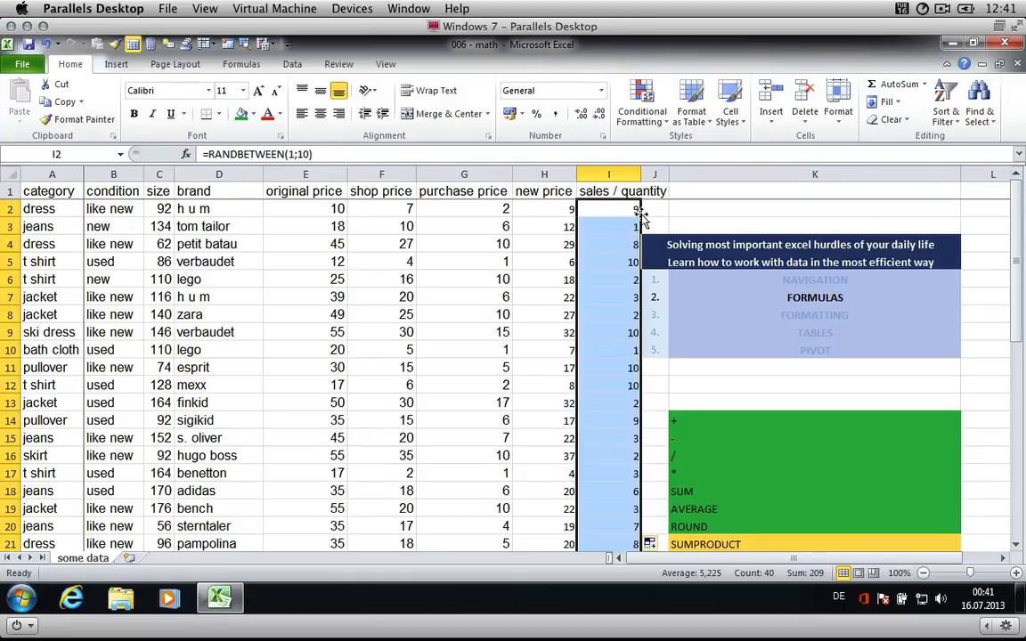
scroll(614, 335, down, 8)
scroll(614, 334, up, 8)
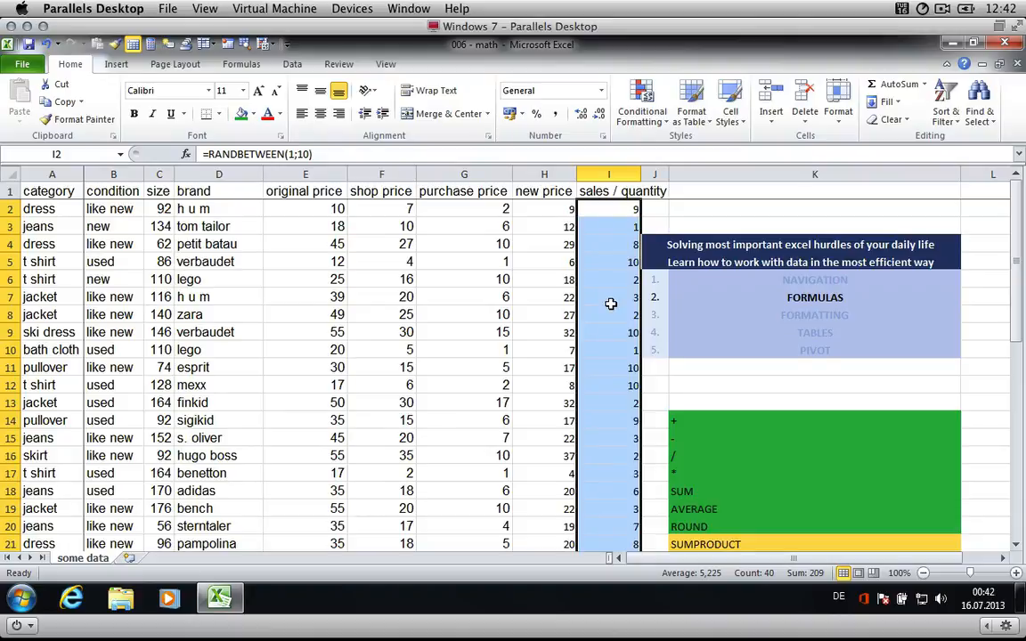
- Recalculate the worksheet several times to regenerate the random quantities
key(F9)
key(F9)
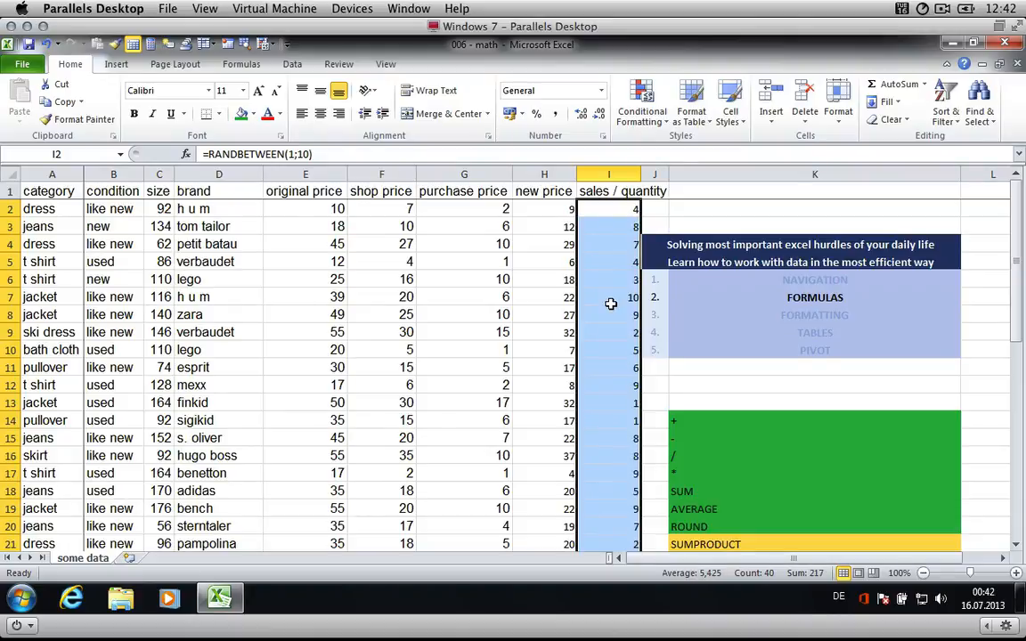
key(F9)
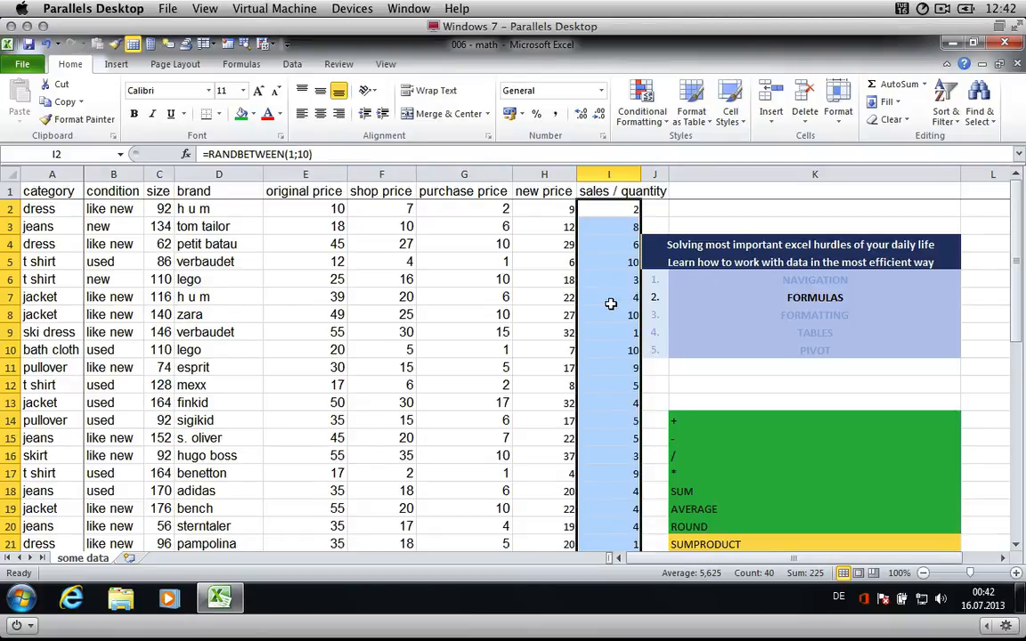
key(F9)
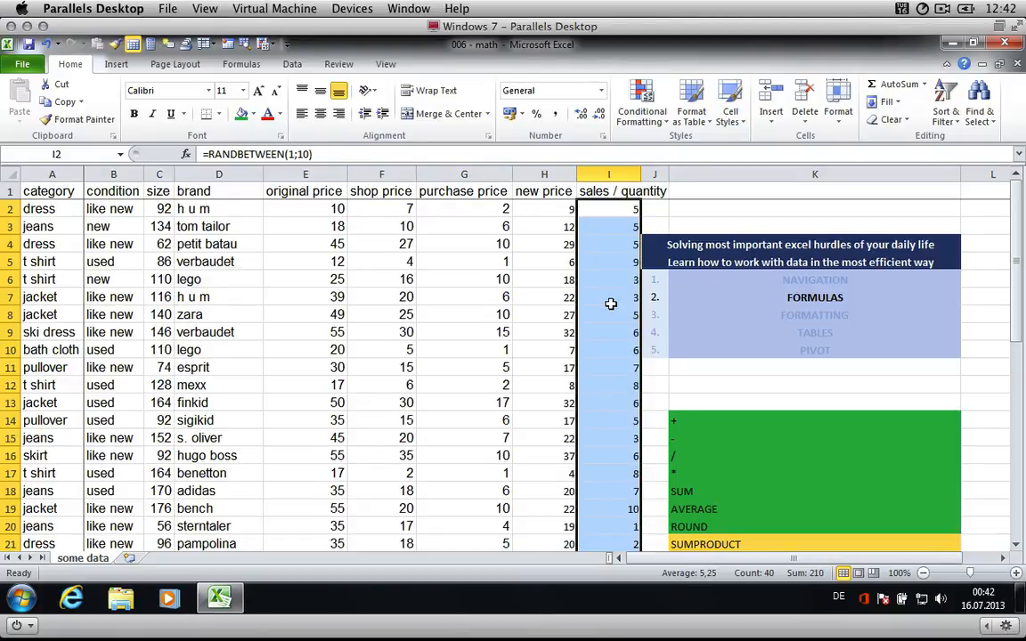
key(F9)
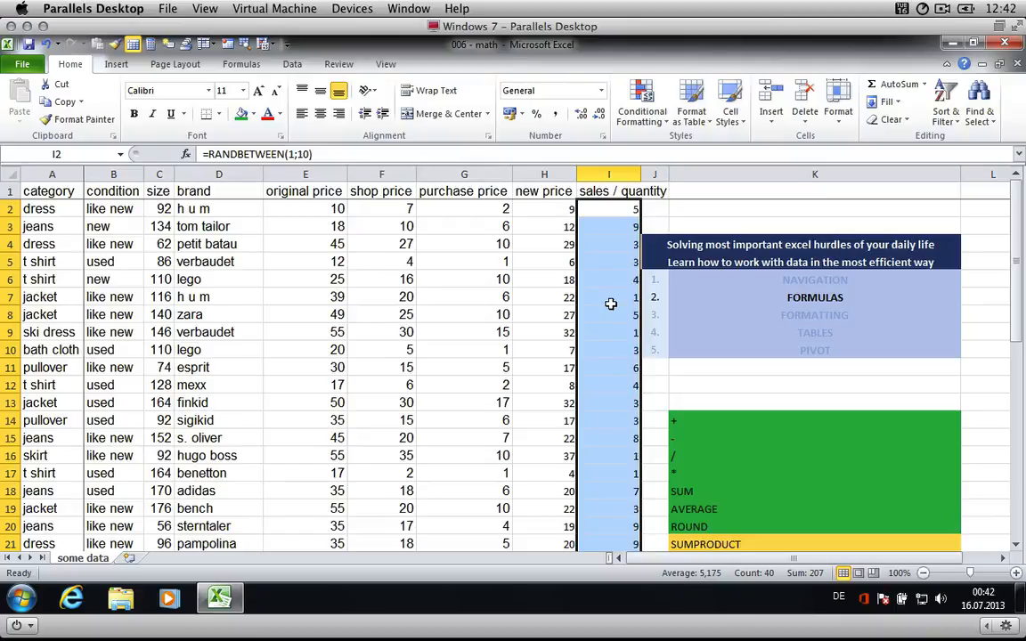
key(F9)
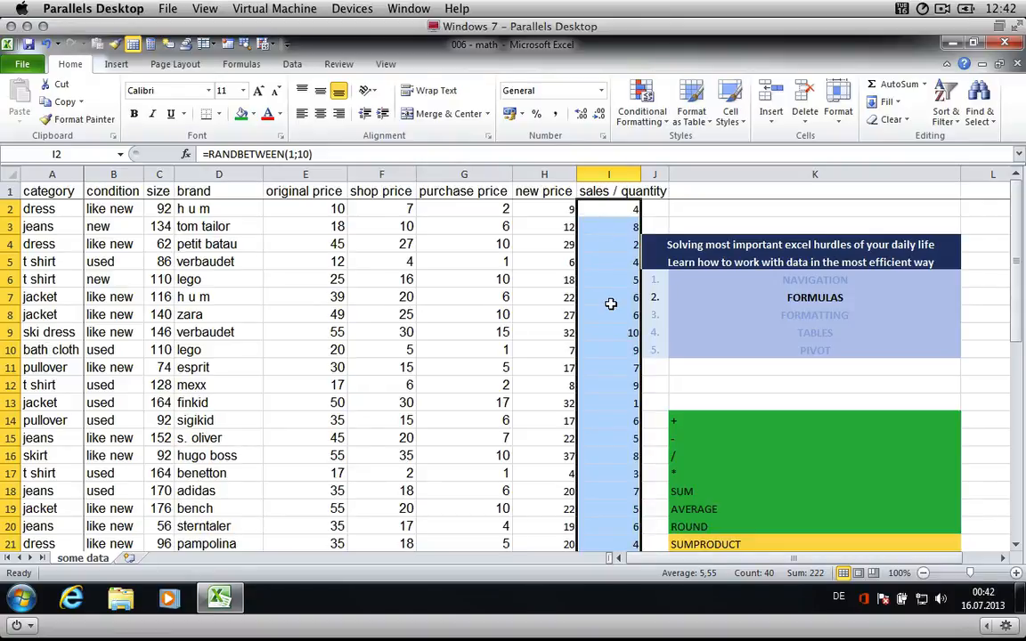
- Copy the random quantities in column I and paste them back as values only with Paste Special
key(ctrl+c)
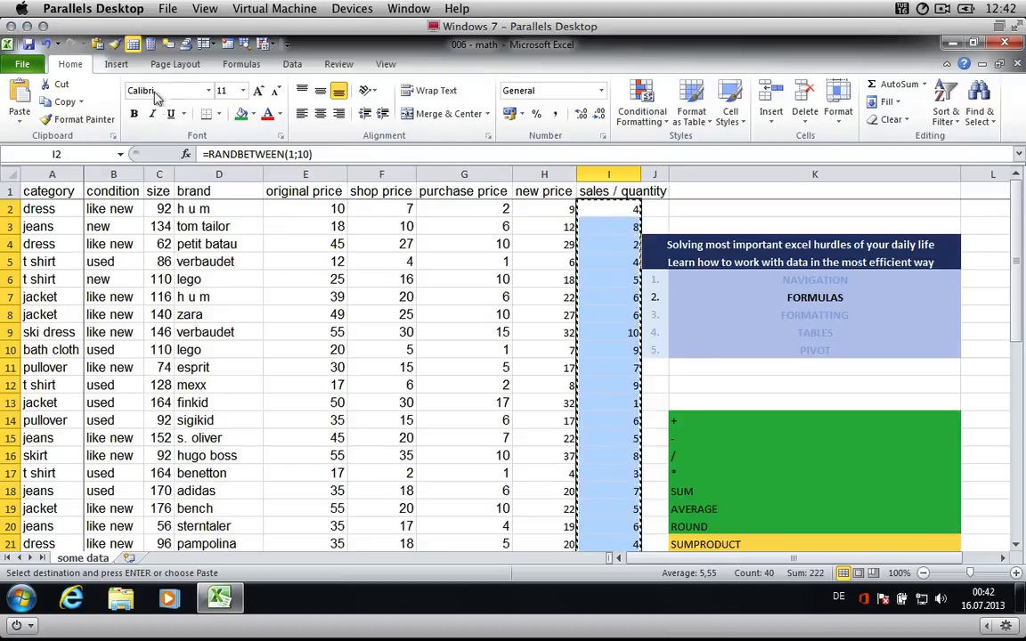
click(98, 44)
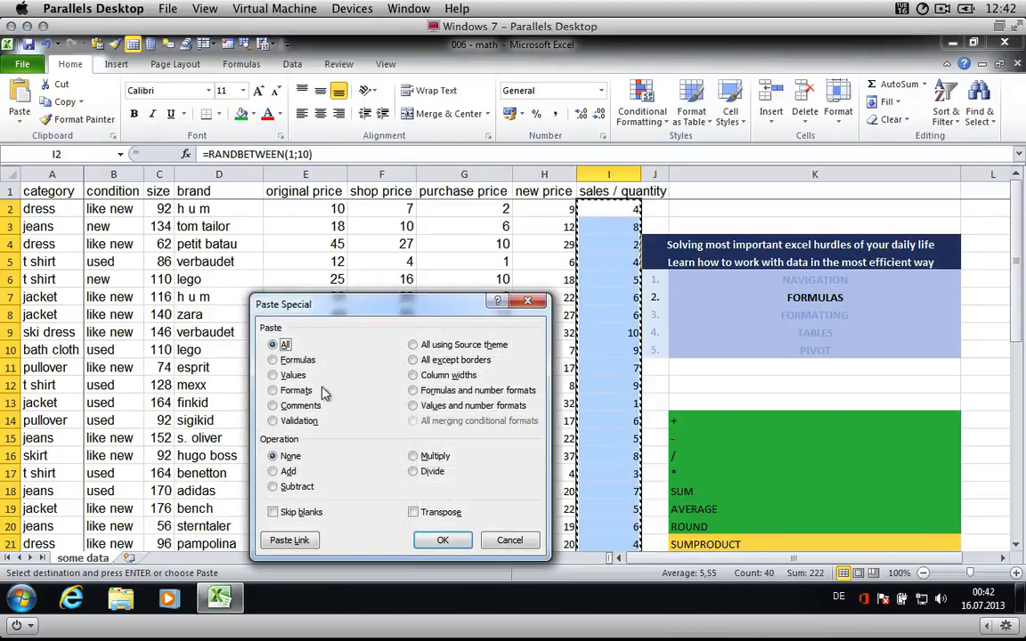
click(273, 375)
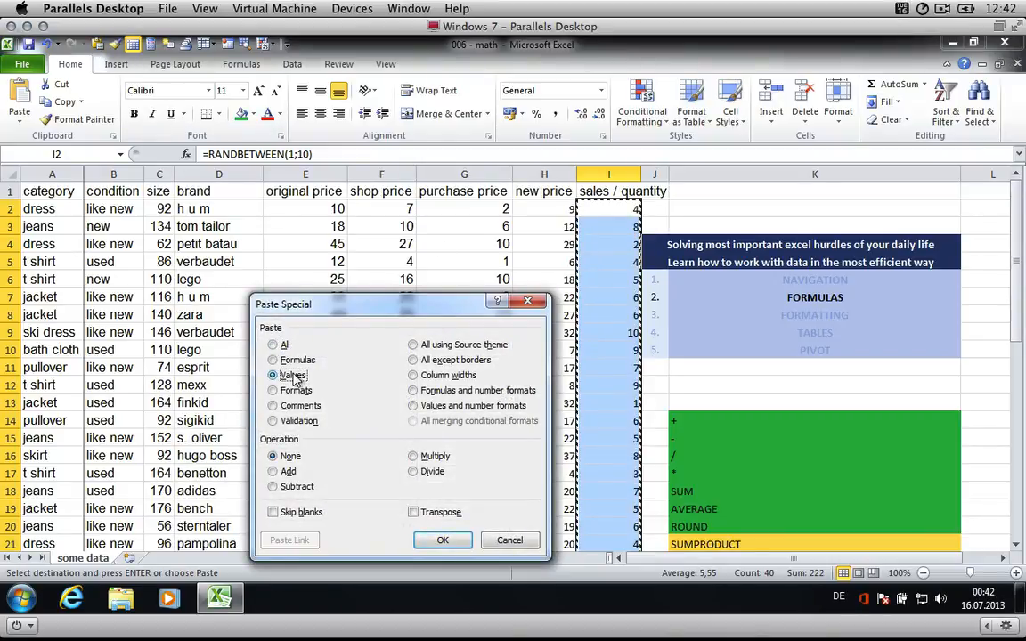
click(443, 540)
- Step through cells in column I to inspect their contents
click(599, 230)
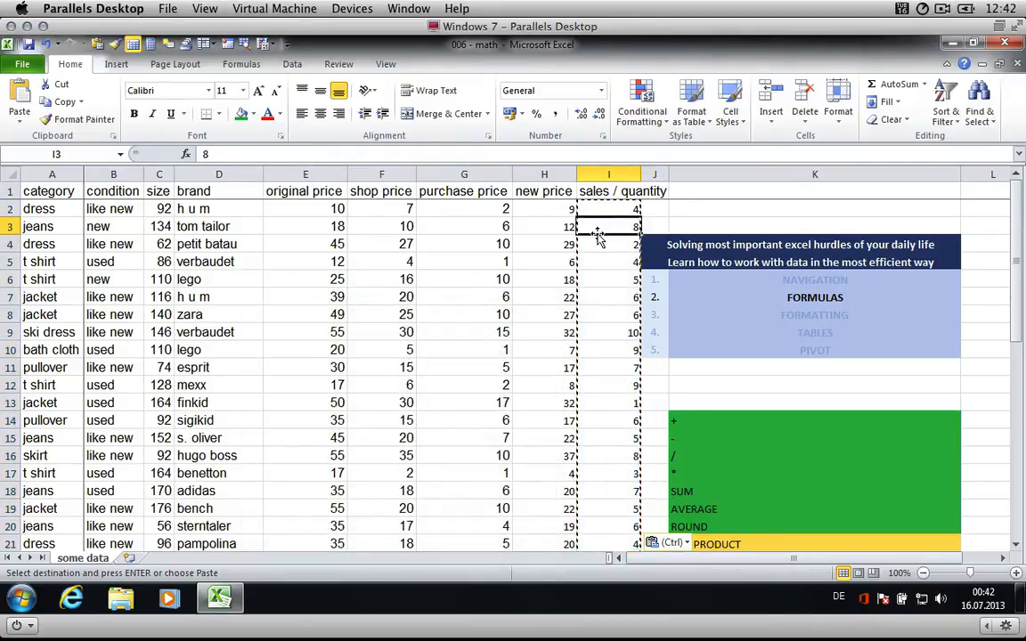
key(Down)
key(Down)
key(Down)
key(Down)
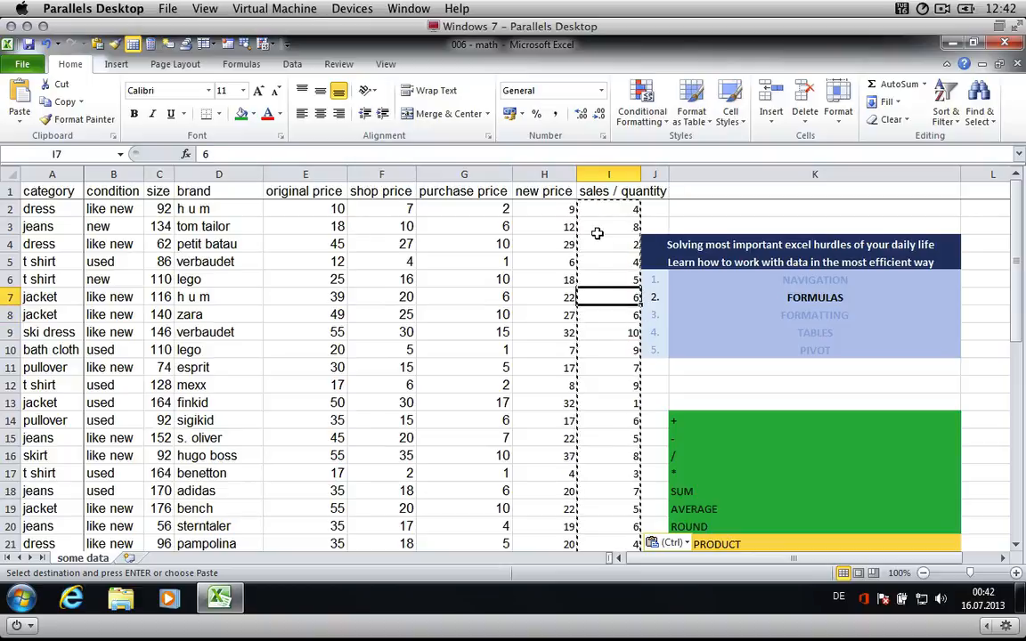
key(Up)
key(Up)
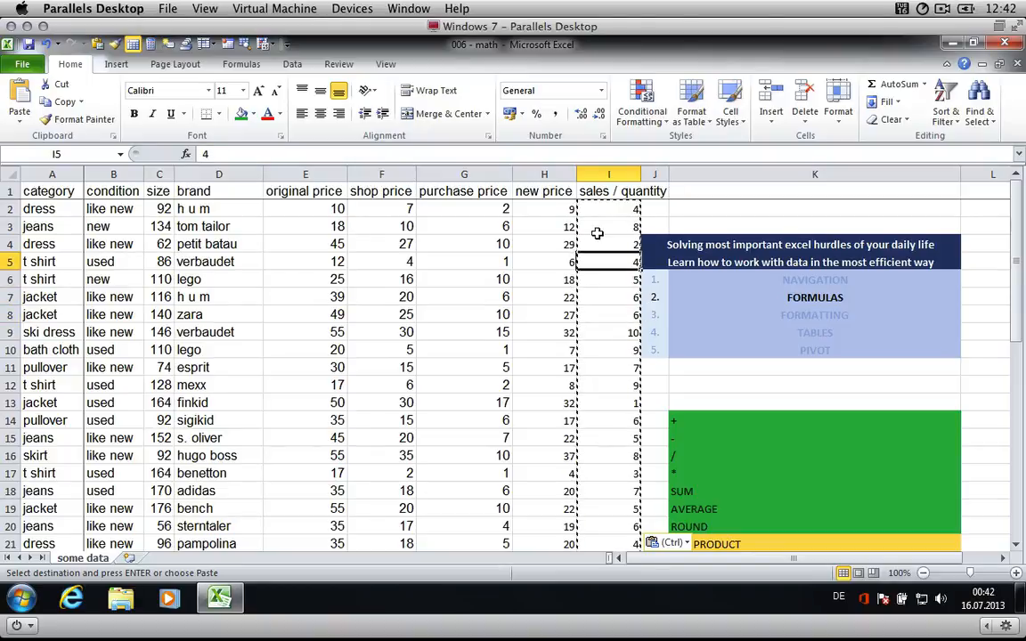
key(Escape)
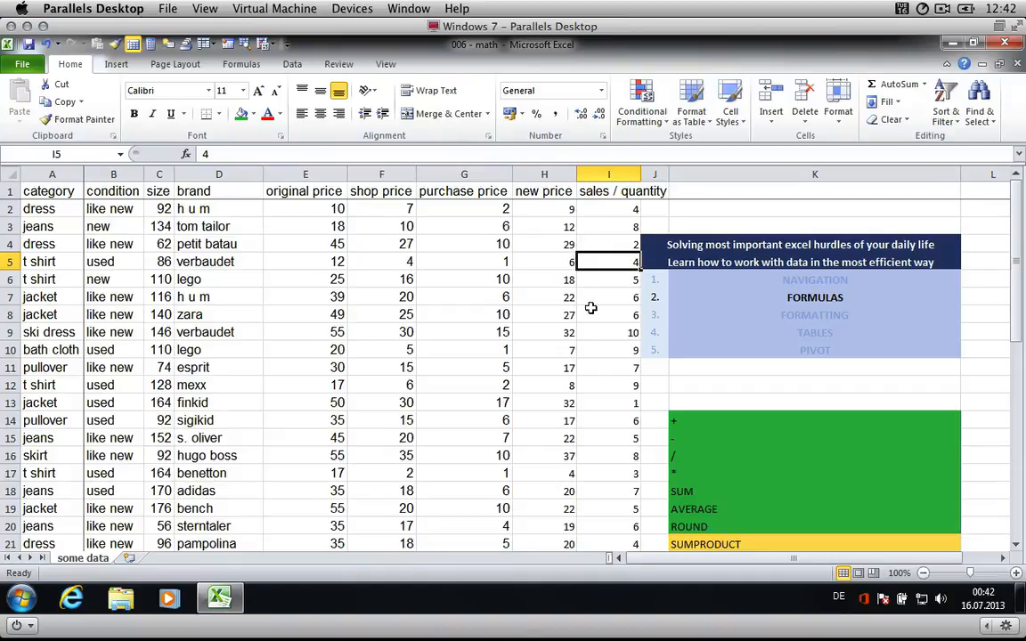
- Insert a new empty column J after the sales / quantity column
scroll(614, 348, down, 4)
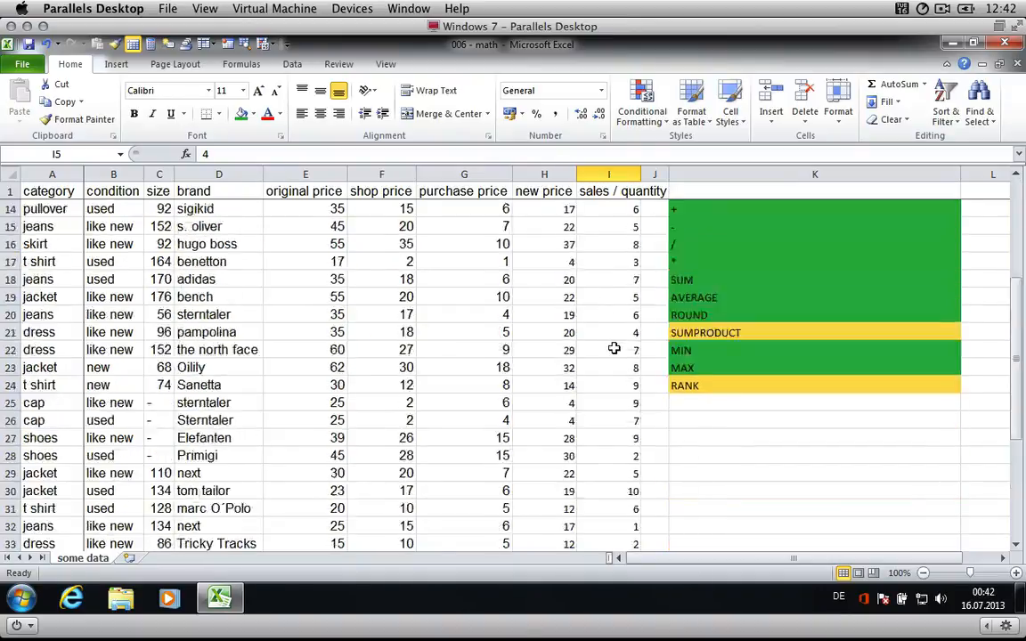
scroll(614, 348, up, 4)
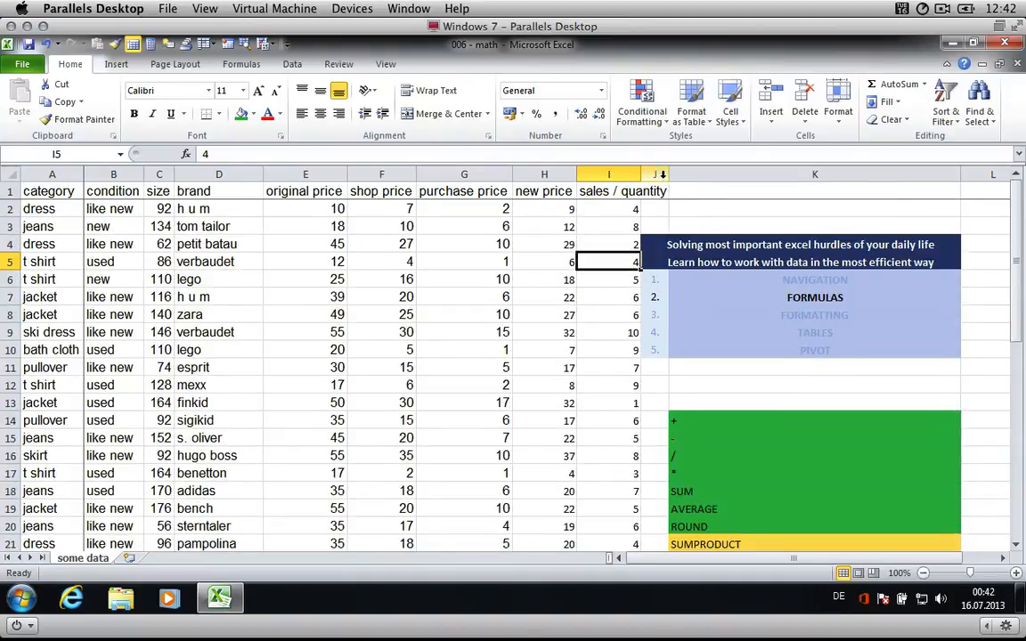
click(663, 172)
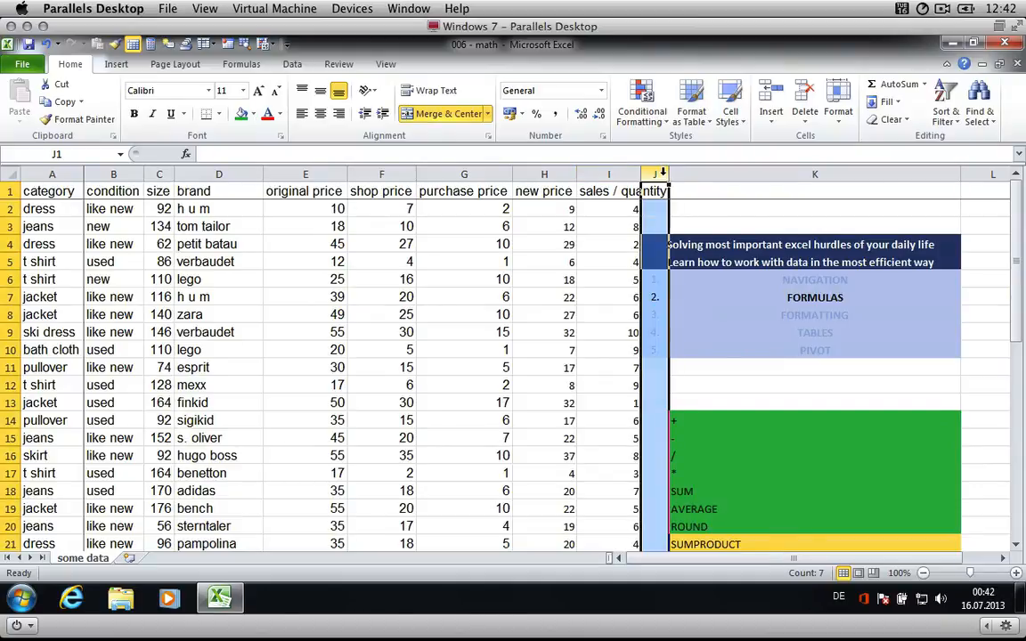
key(ctrl+plus)
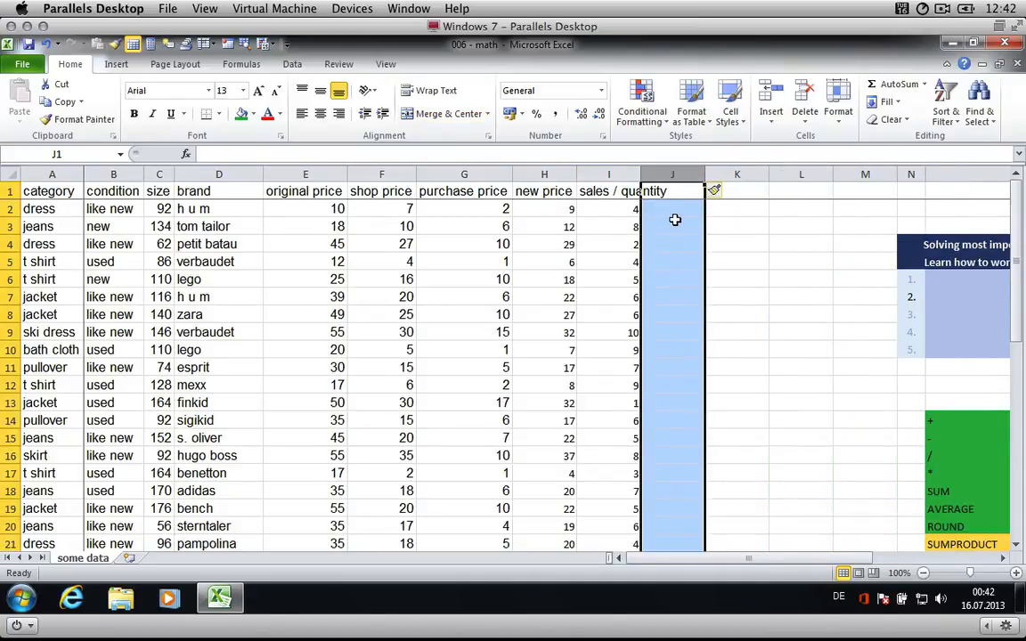
click(674, 212)
text(=)
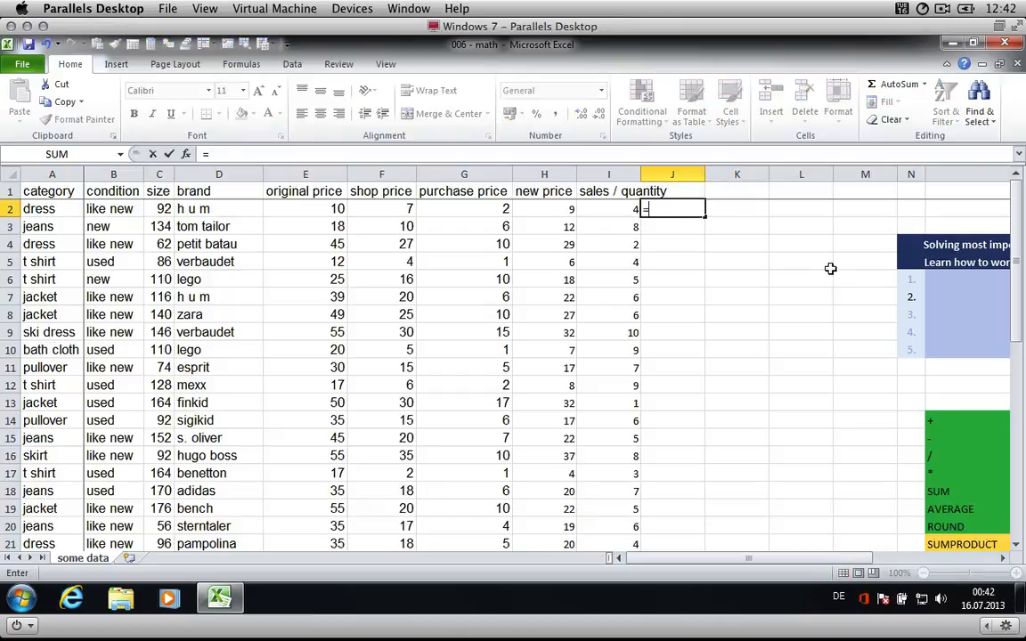
text(s)
key(Escape)
scroll(728, 398, down, 2)
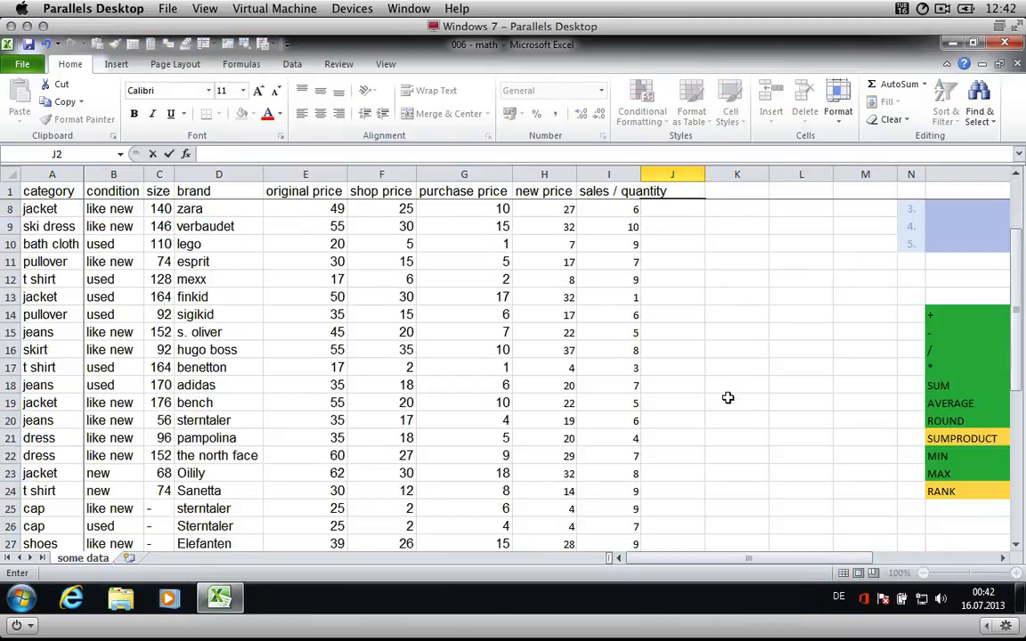
- Calculate the total sales value in I43 with =SUMPRODUCT(shop_price;I2:I41)
scroll(728, 398, down, 6)
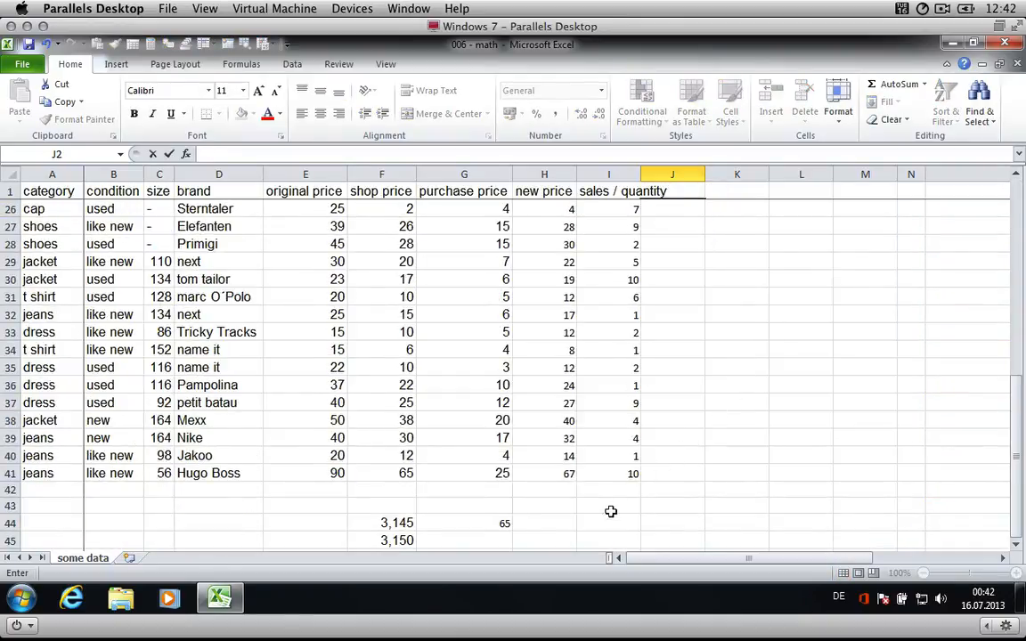
click(610, 509)
text(=)
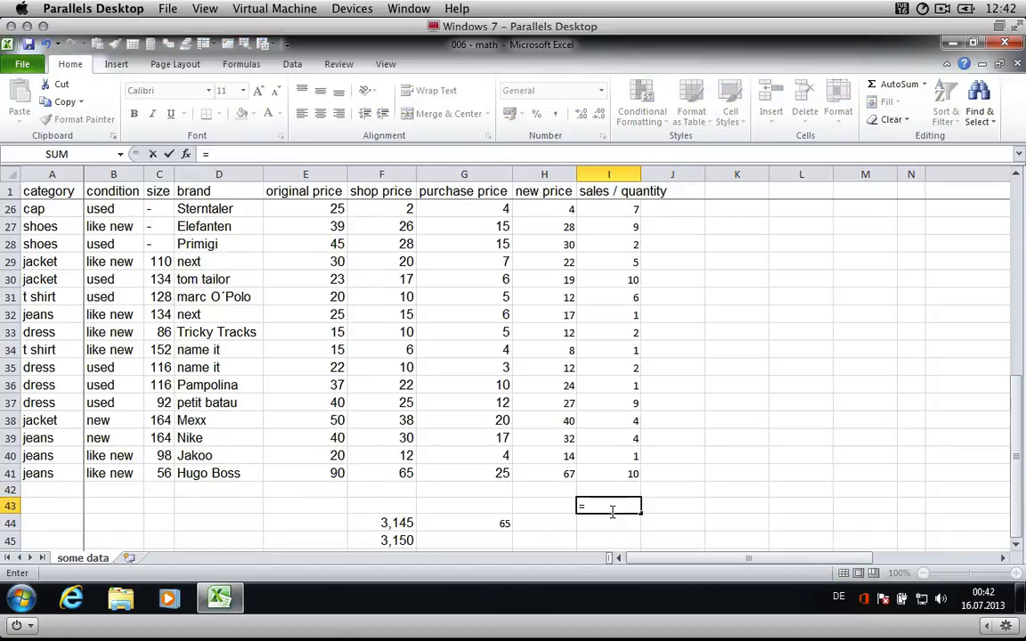
text(u)
key(BackSpace)
text(SUM)
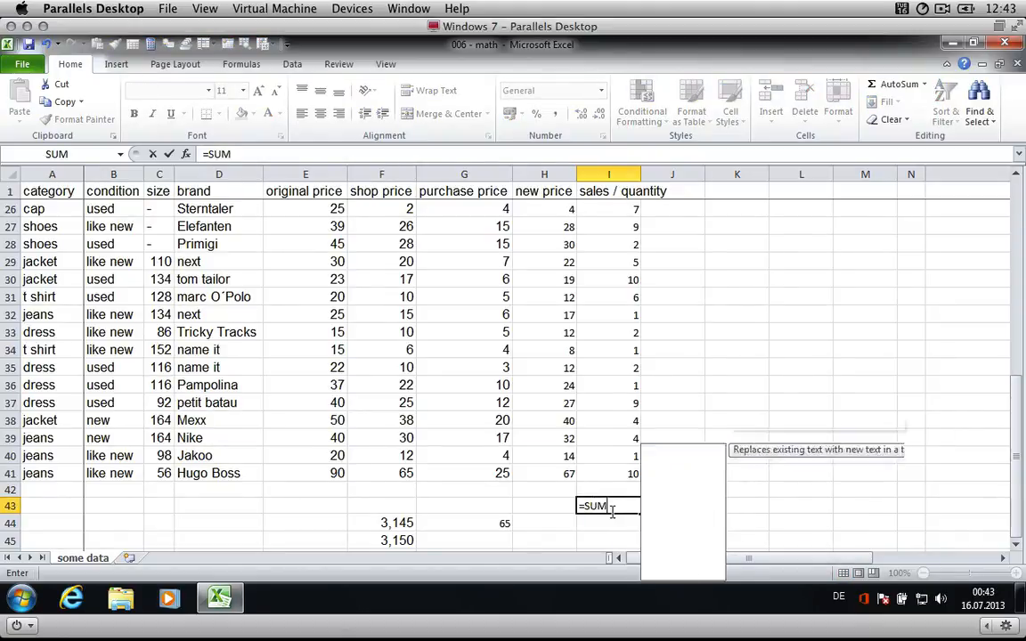
text(PRO)
key(Tab)
text())
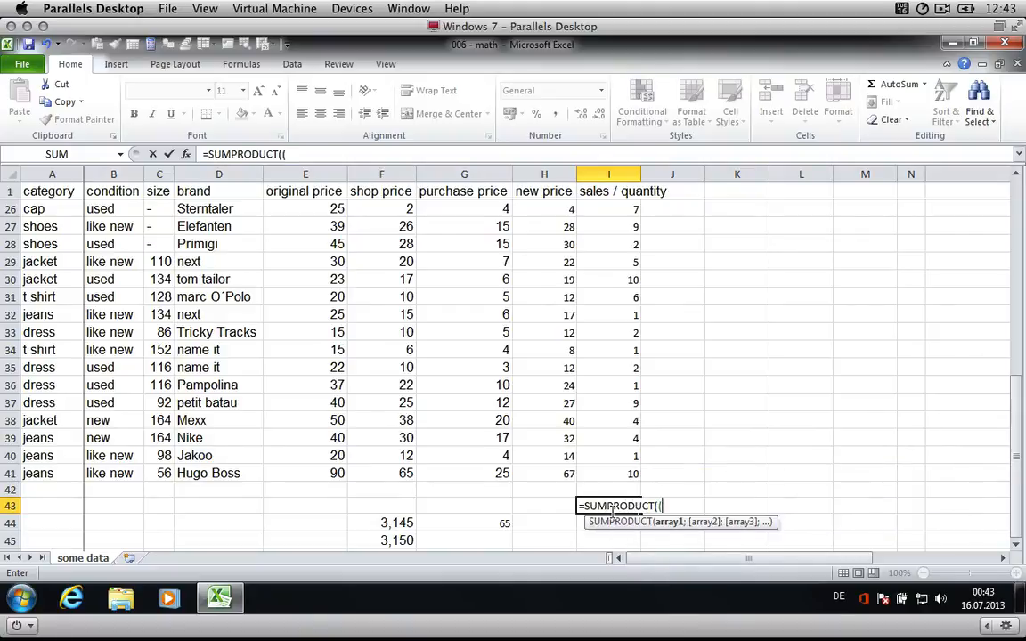
key(BackSpace)
scroll(479, 362, up, 8)
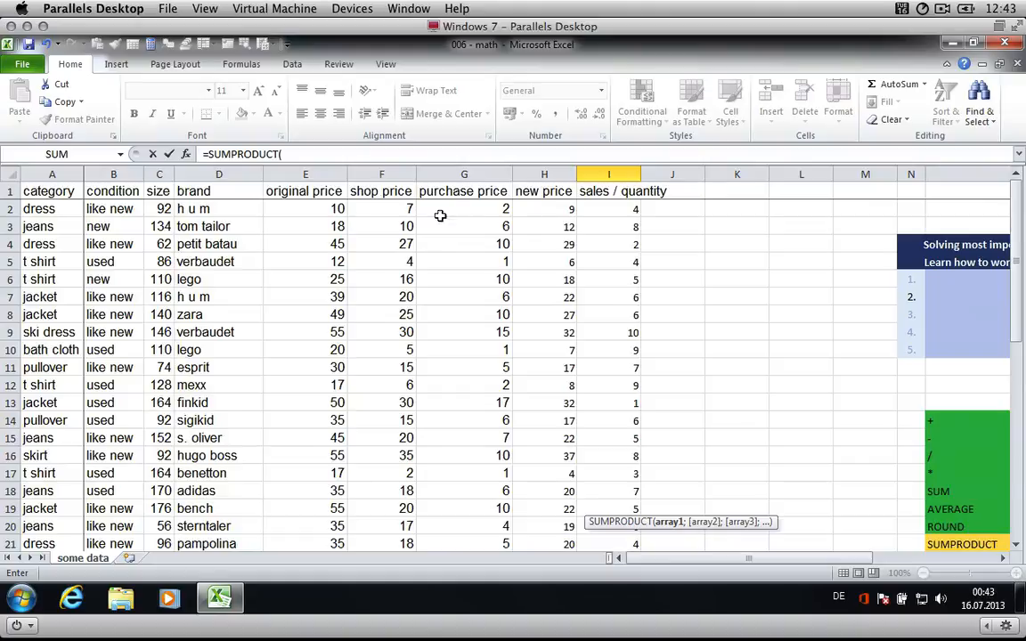
click(386, 207)
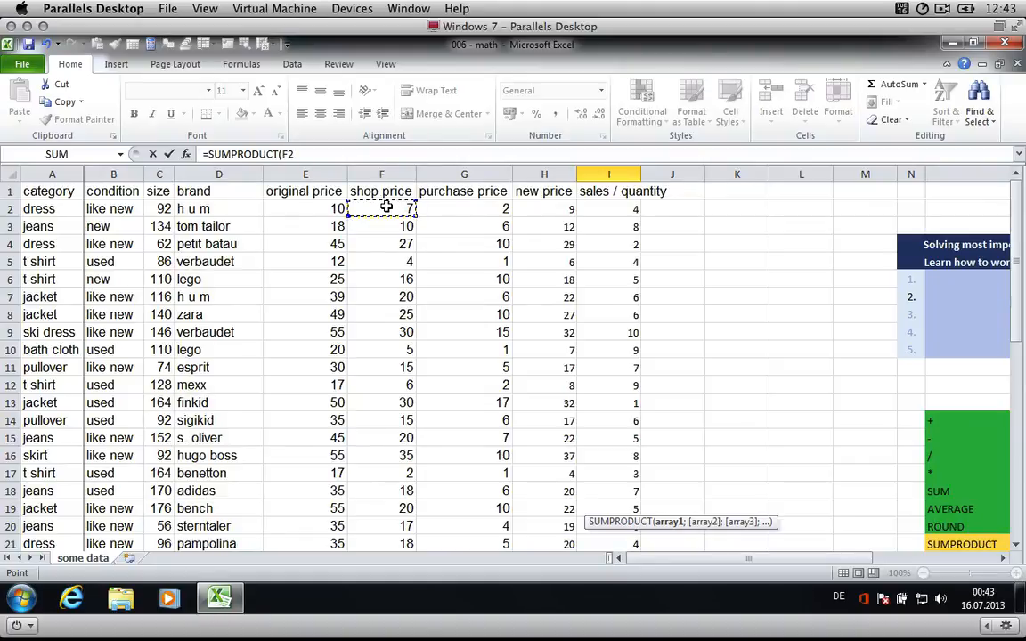
key(ctrl+shift+Down)
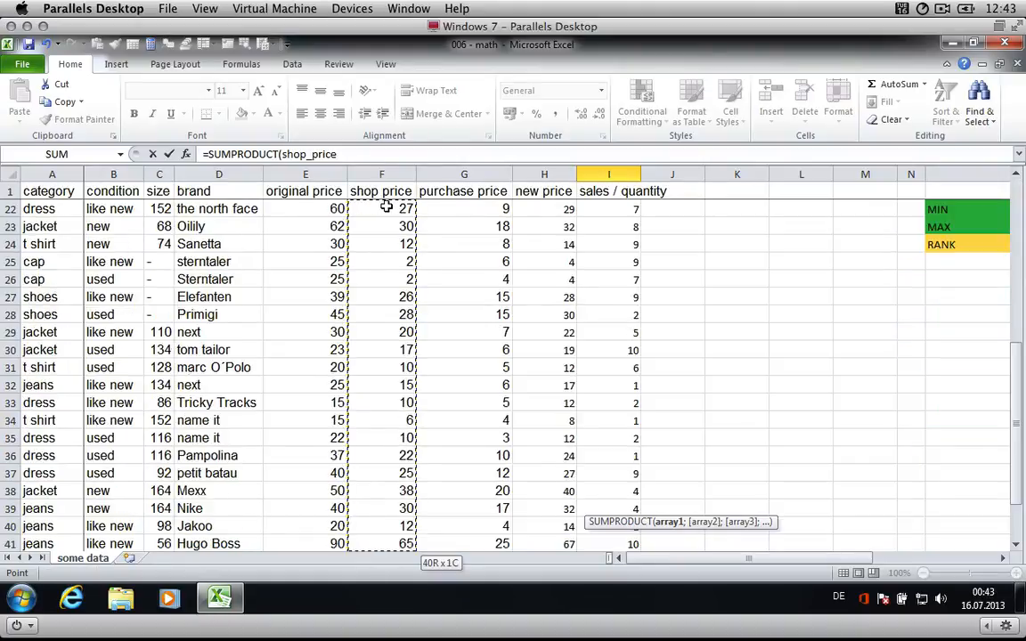
text(;)
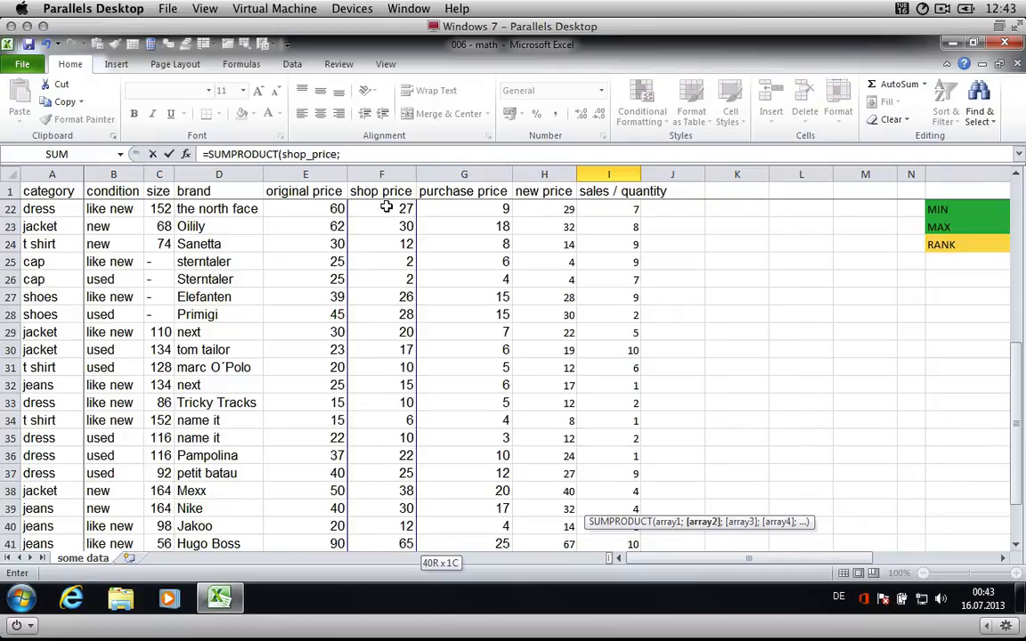
scroll(452, 222, up, 7)
click(609, 209)
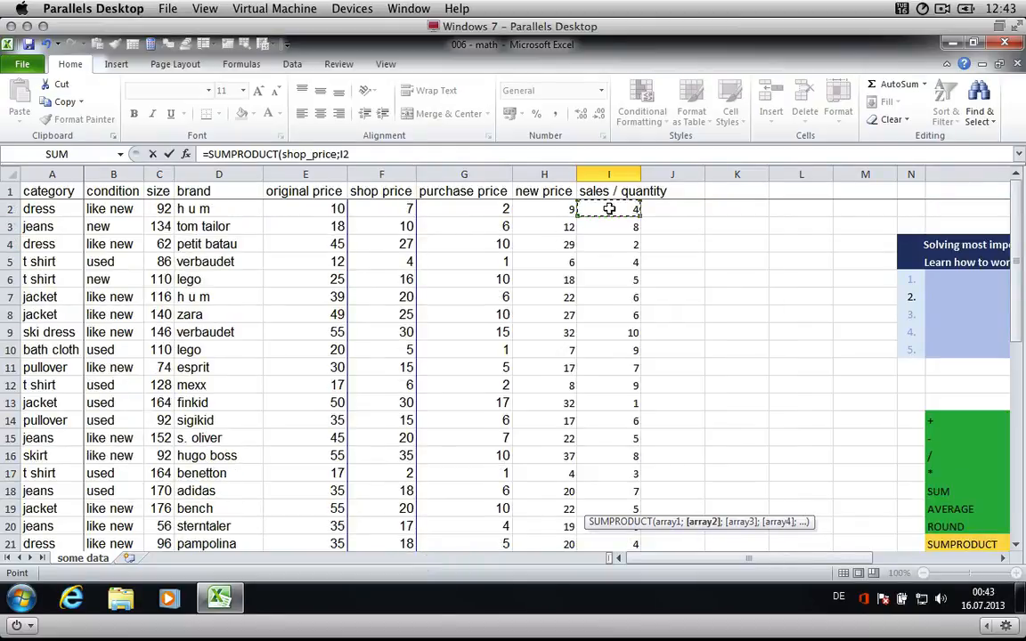
key(ctrl+shift+Down)
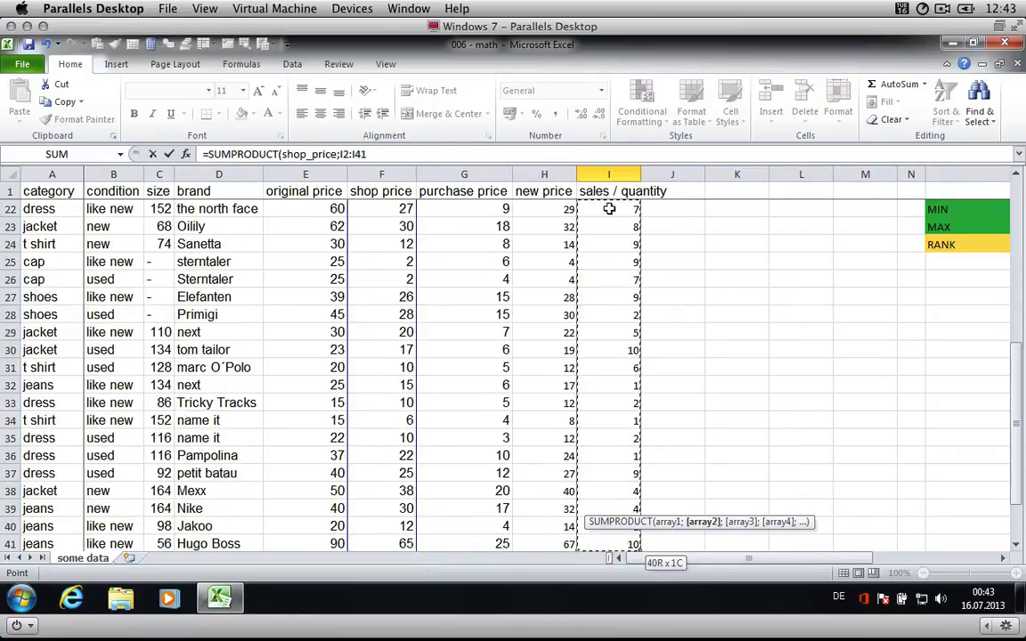
key(Return)
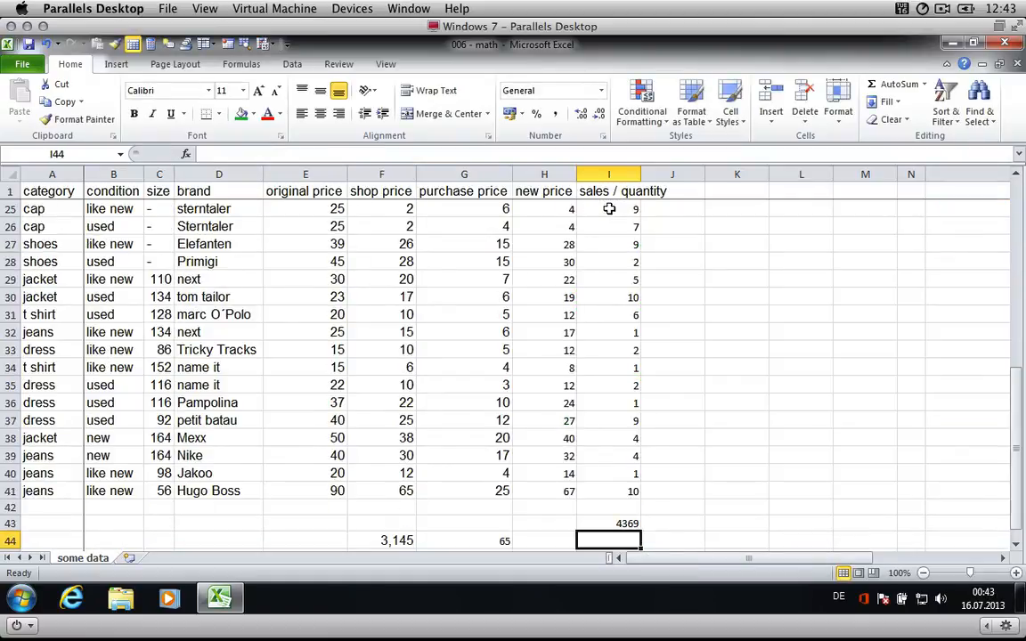
- Format the SUMPRODUCT result as Accounting with the $ English (U.S.) currency
key(Up)
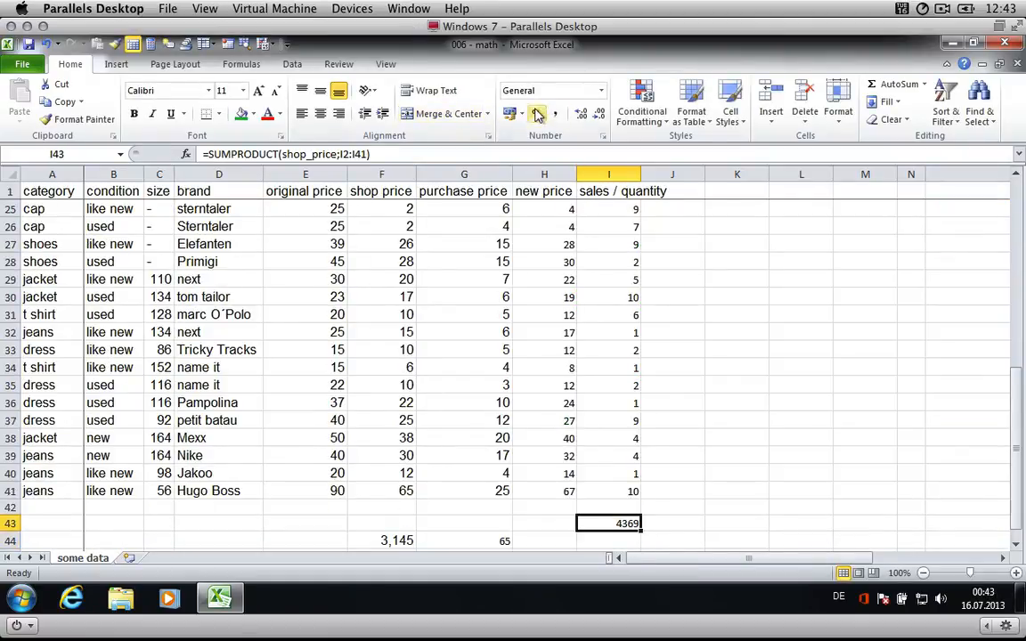
click(510, 113)
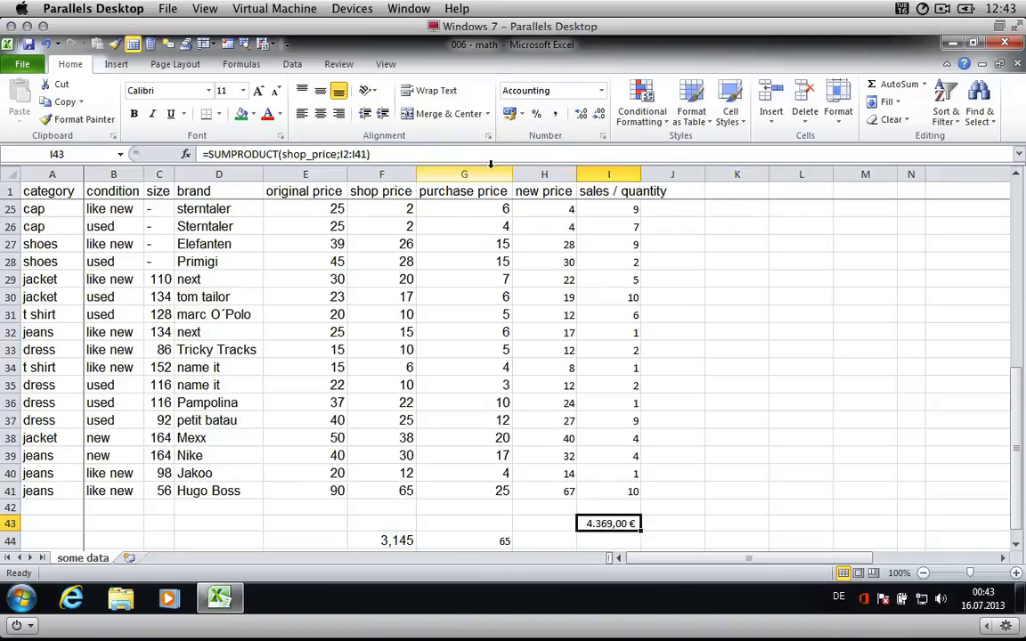
click(521, 114)
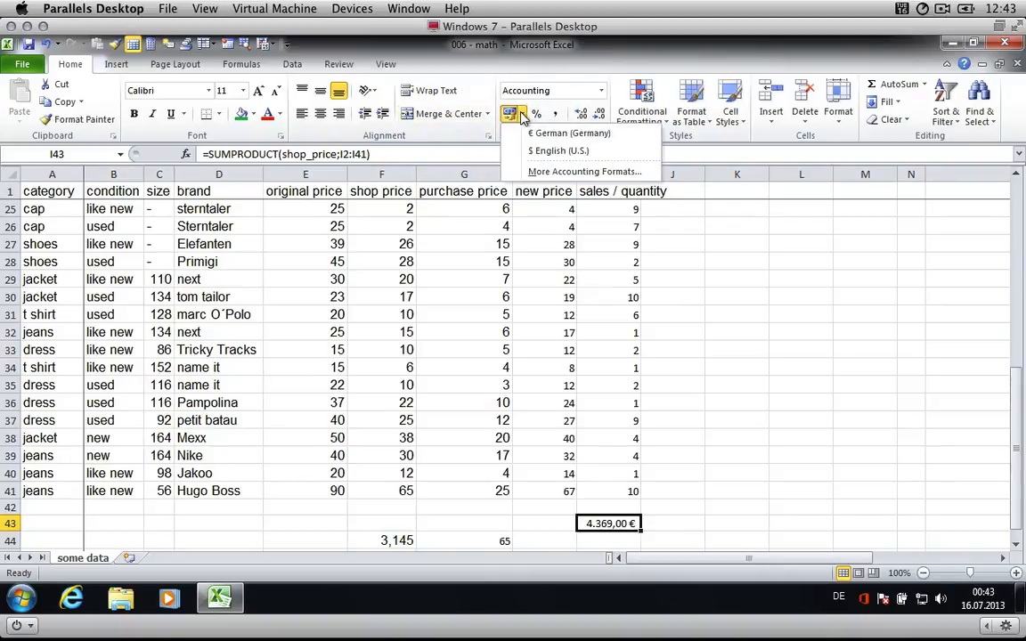
click(542, 152)
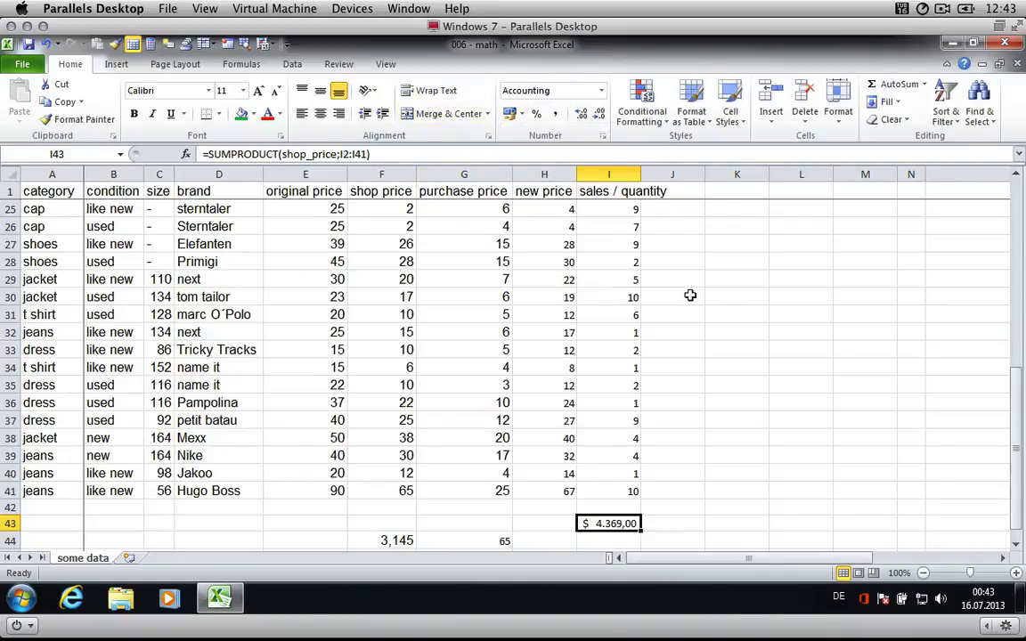
scroll(690, 295, up, 8)
click(667, 210)
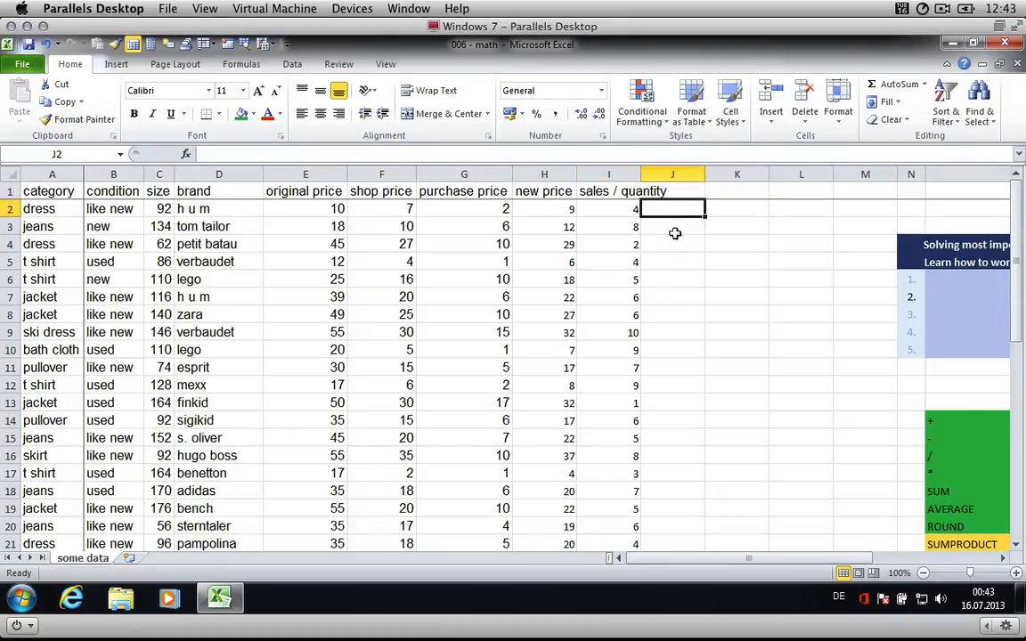
text(=)
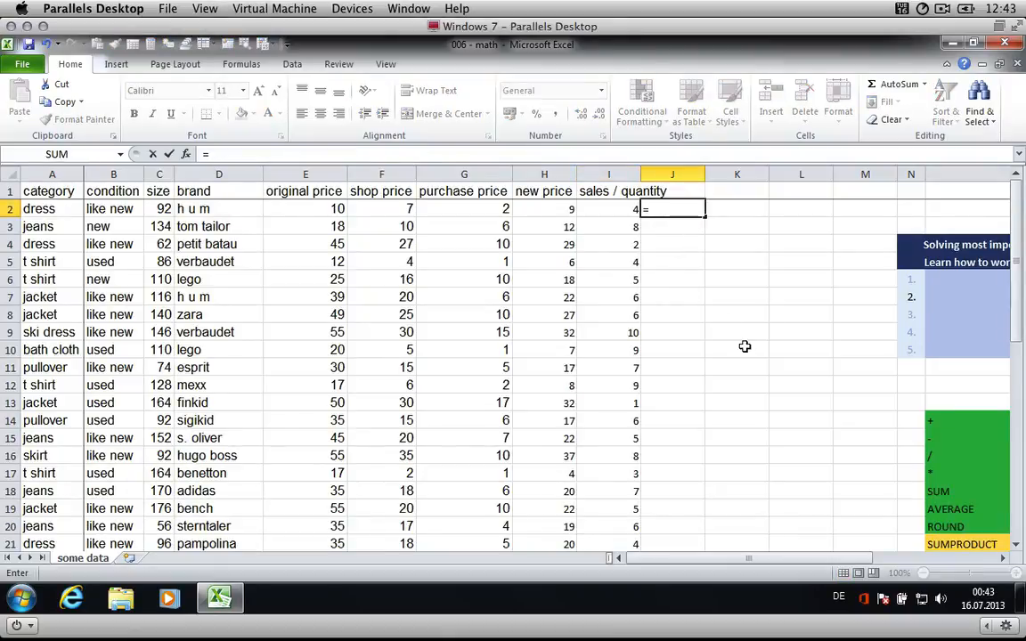
key(Left)
key(Left)
key(Left)
key(Left)
key(Left)
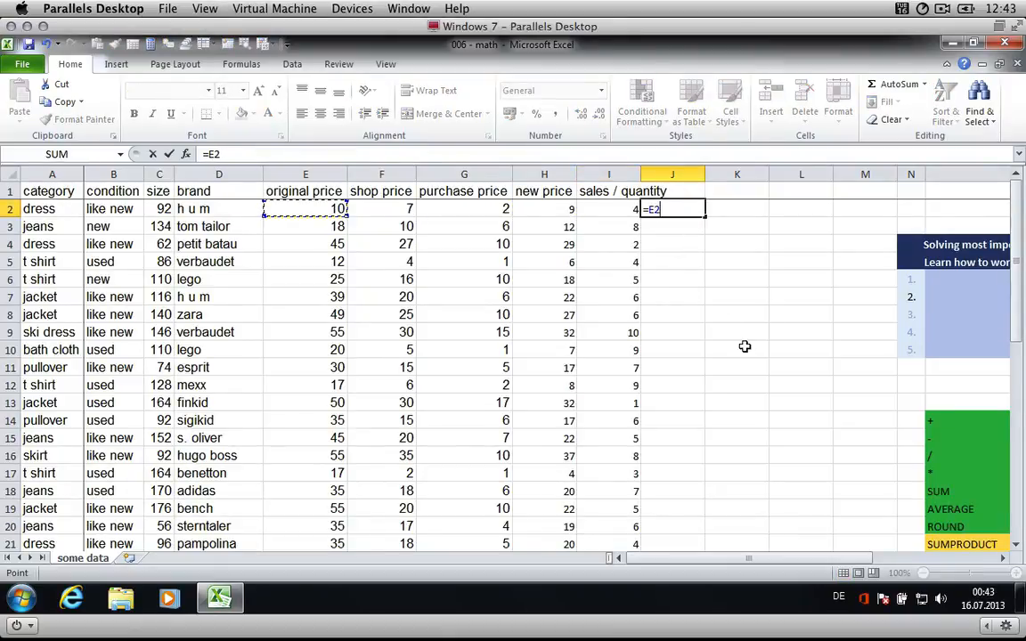
key(Right)
key(Escape)
- Title the new column J as Revenue
key(Up)
text(Re)
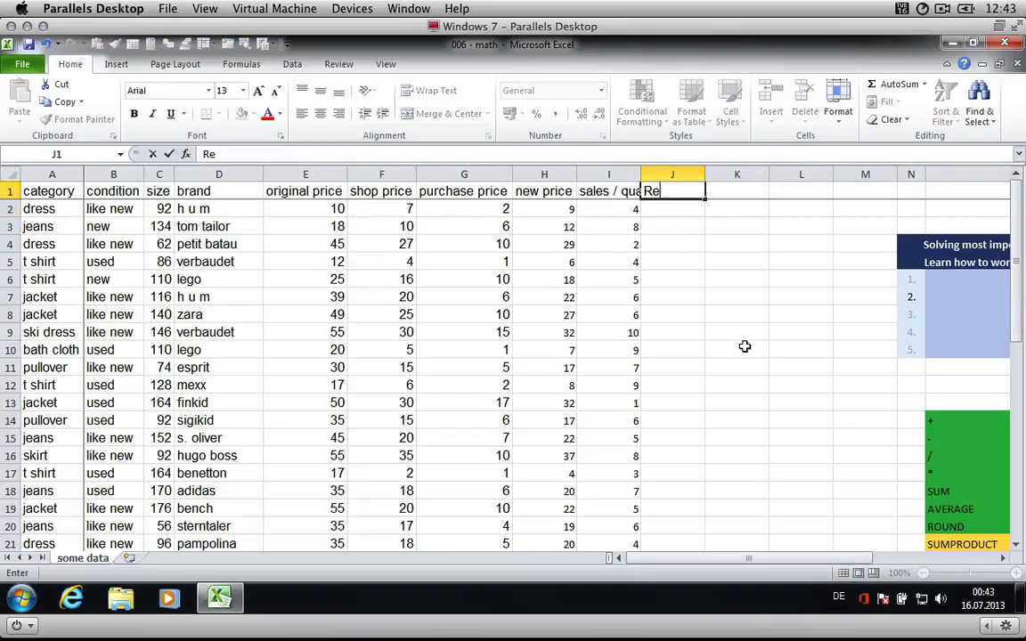
text(venue)
key(Return)
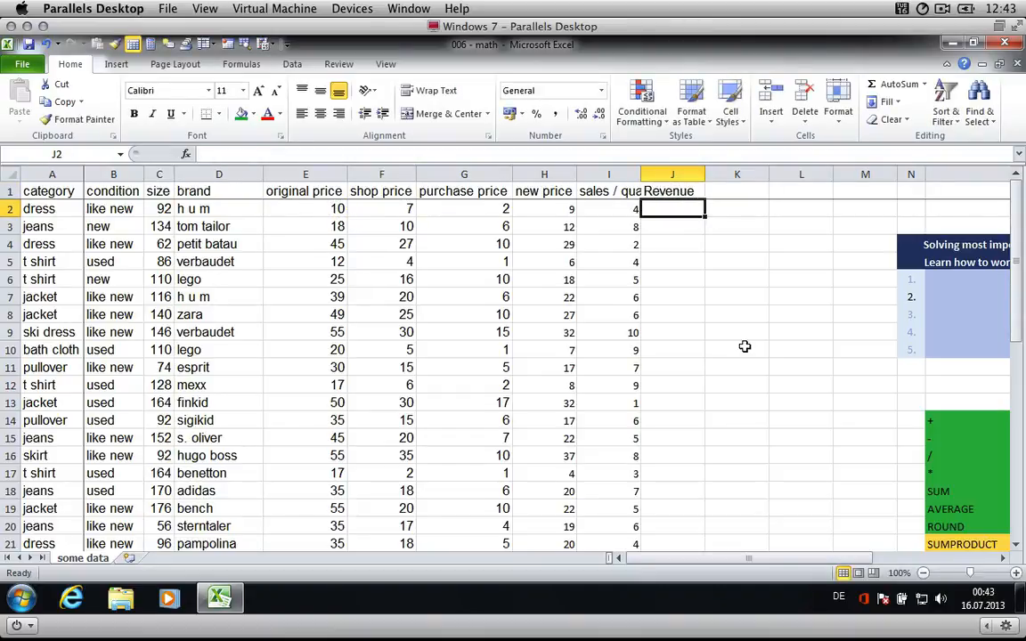
- Enter =F2*I2 in the first Revenue cell and fill it down the whole column
text(=)
key(Left)
key(Left)
key(Left)
key(Left)
key(Left)
key(Right)
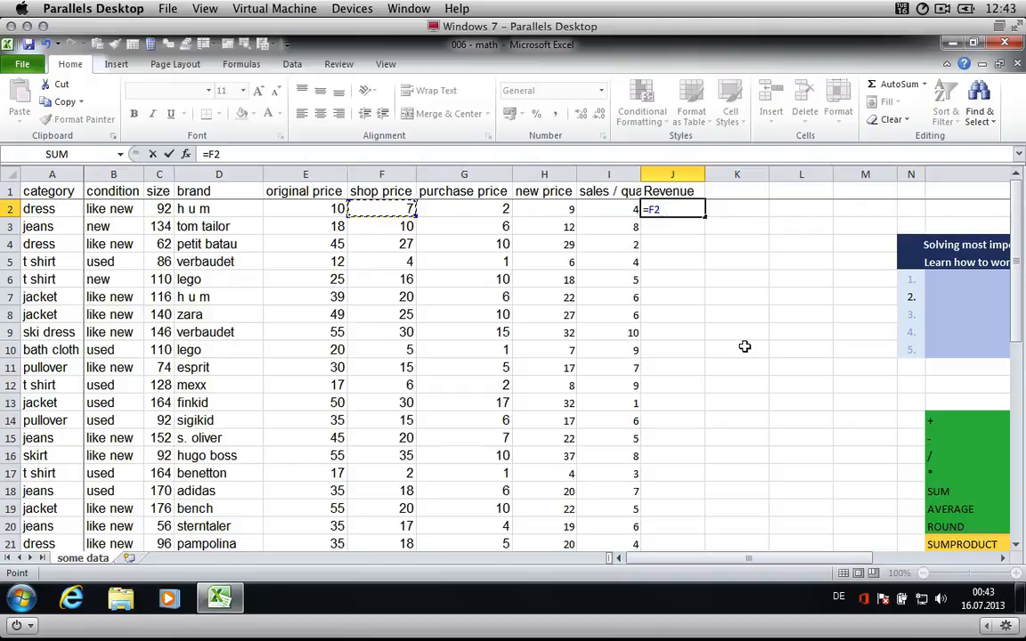
text(*)
key(Left)
key(ctrl+Return)
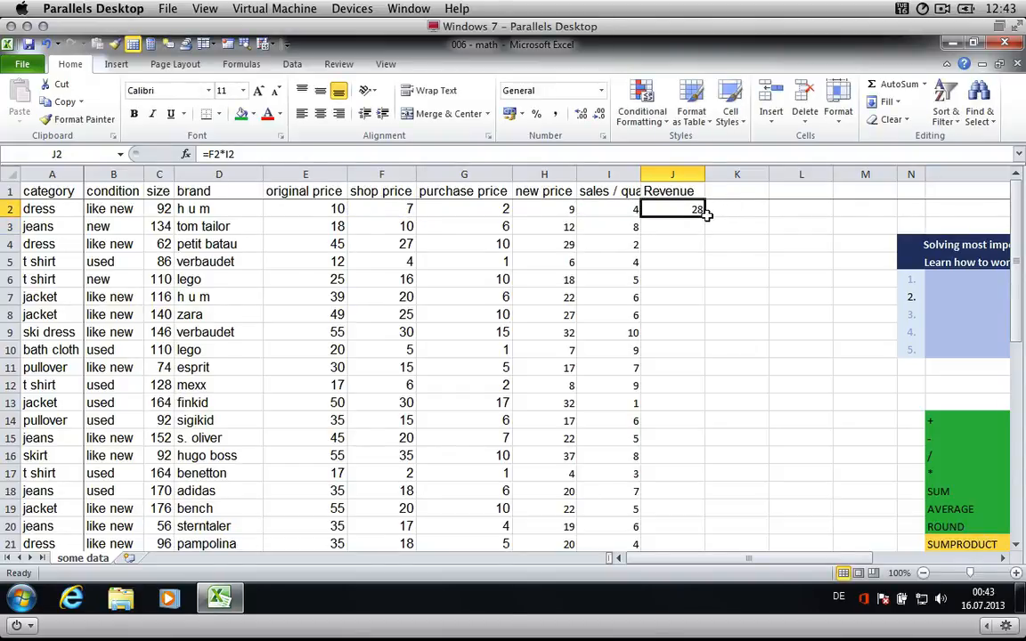
double_click(704, 215)
scroll(708, 356, down, 12)
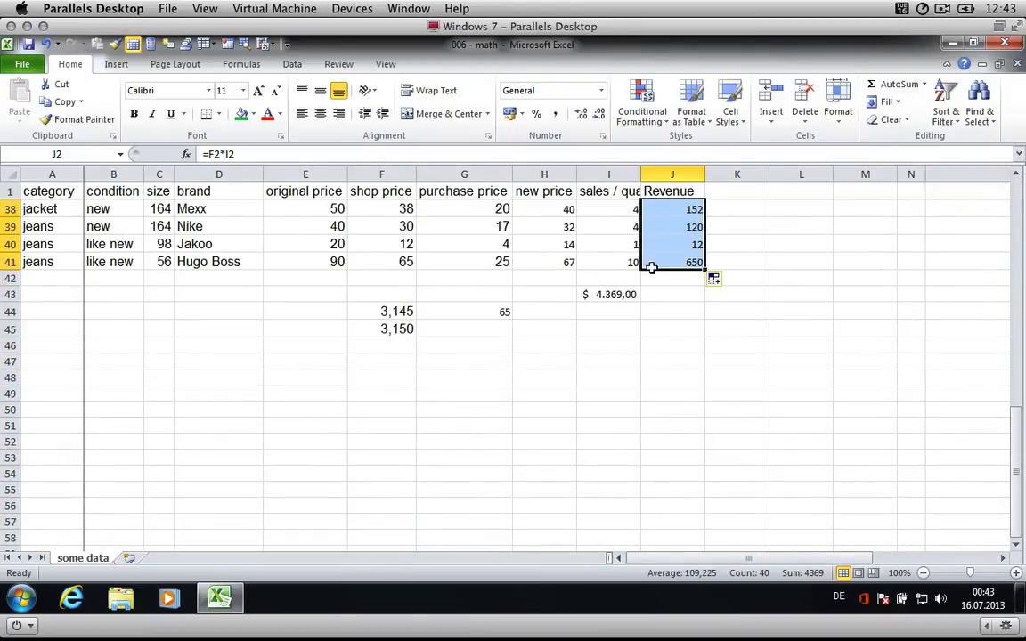
- Total the Revenue column below the table with =SUM(J2:J41)
click(681, 303)
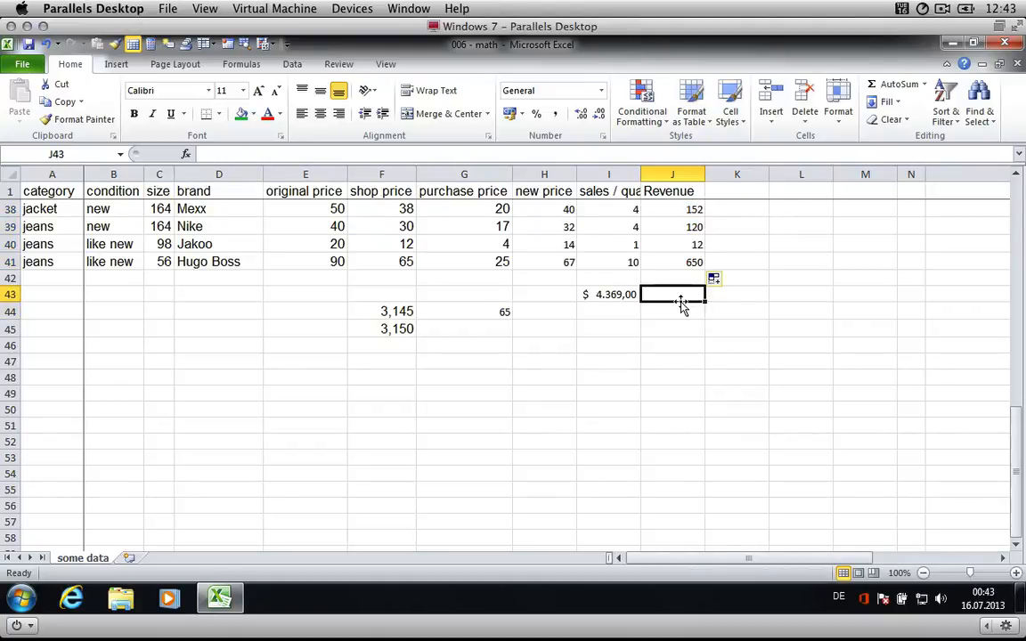
text(=SUM()
key(Up)
key(Up)
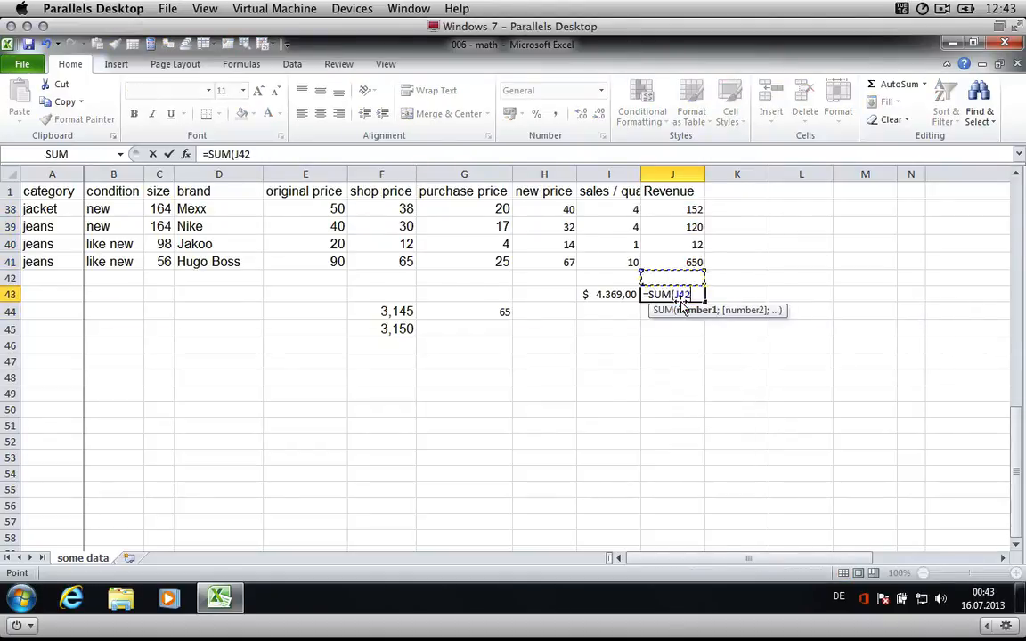
key(ctrl+shift+Up)
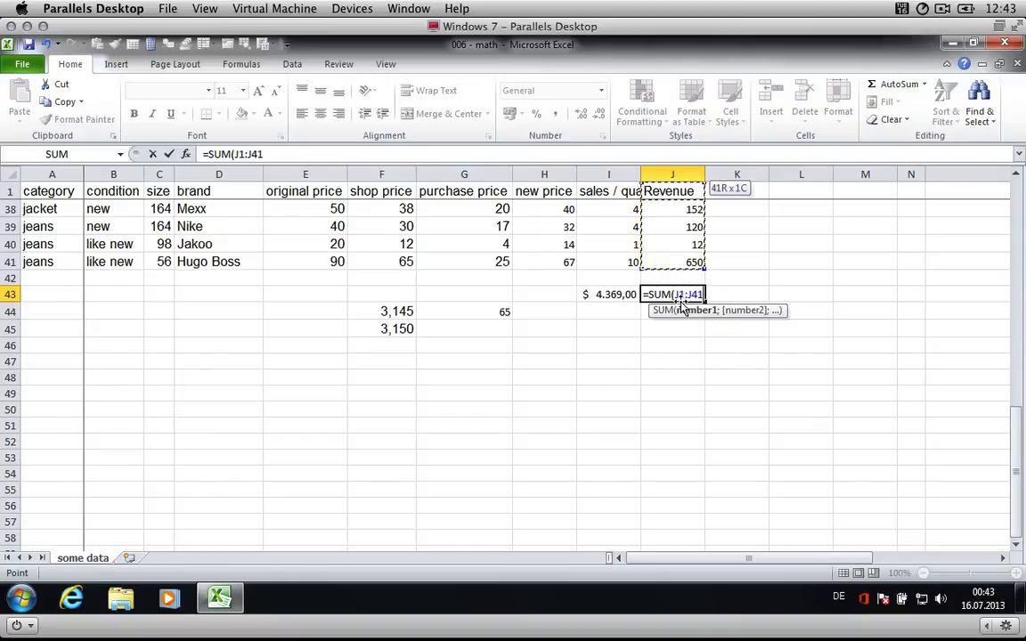
key(Return)
key(Up)
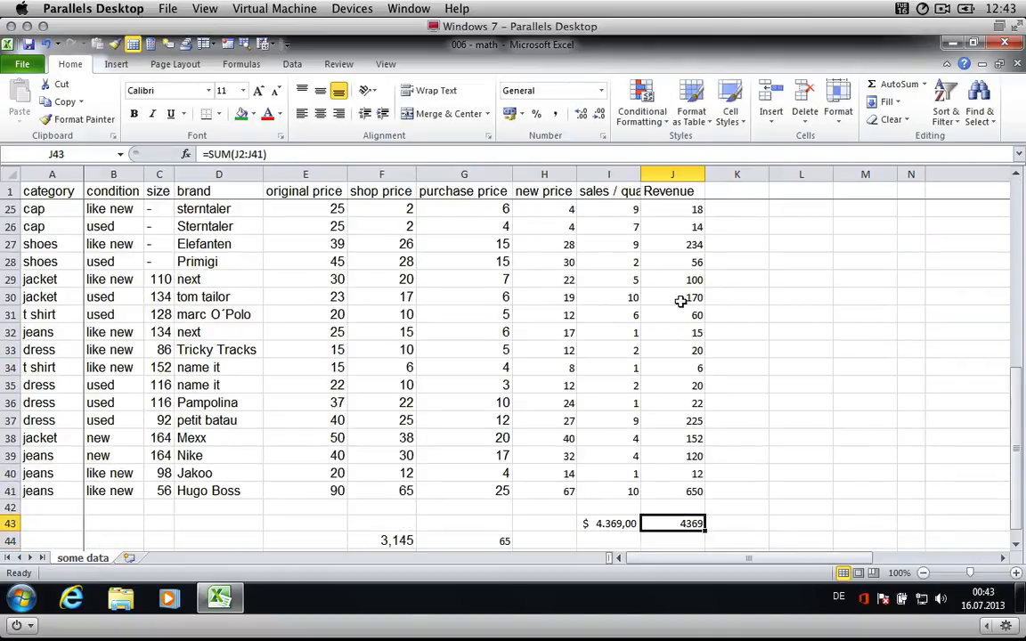
- Fill the SUMPRODUCT entry in the topic list green to mark it as covered
click(613, 524)
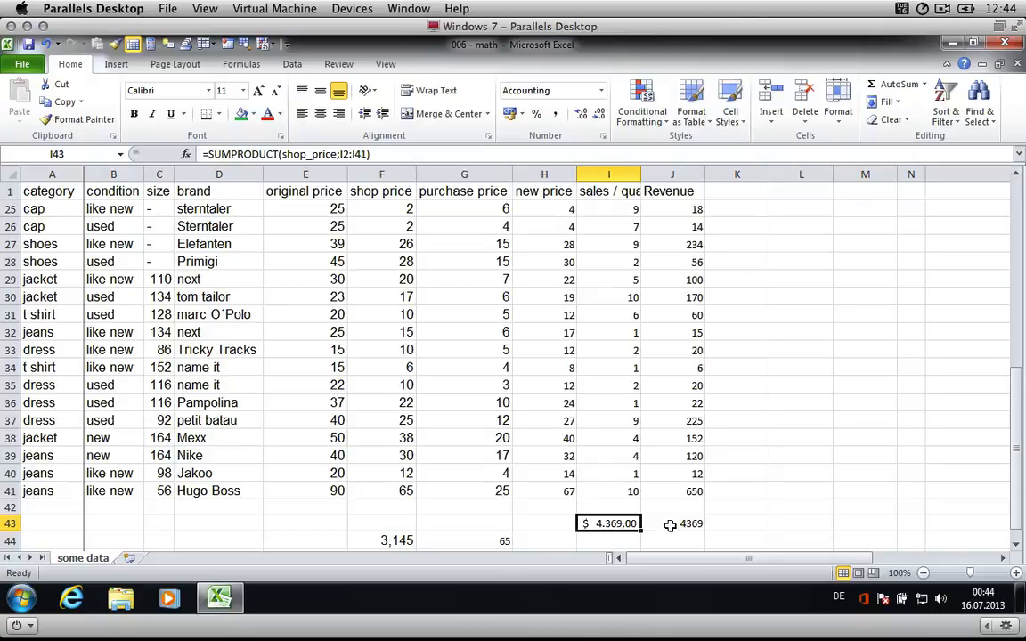
scroll(722, 413, up, 8)
scroll(723, 413, down, 2)
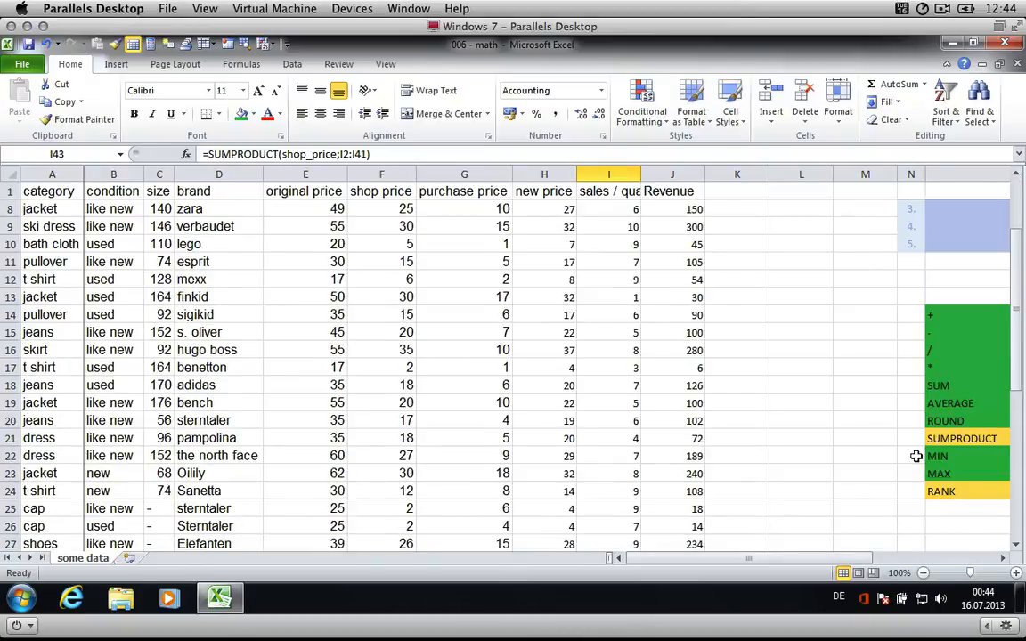
click(970, 510)
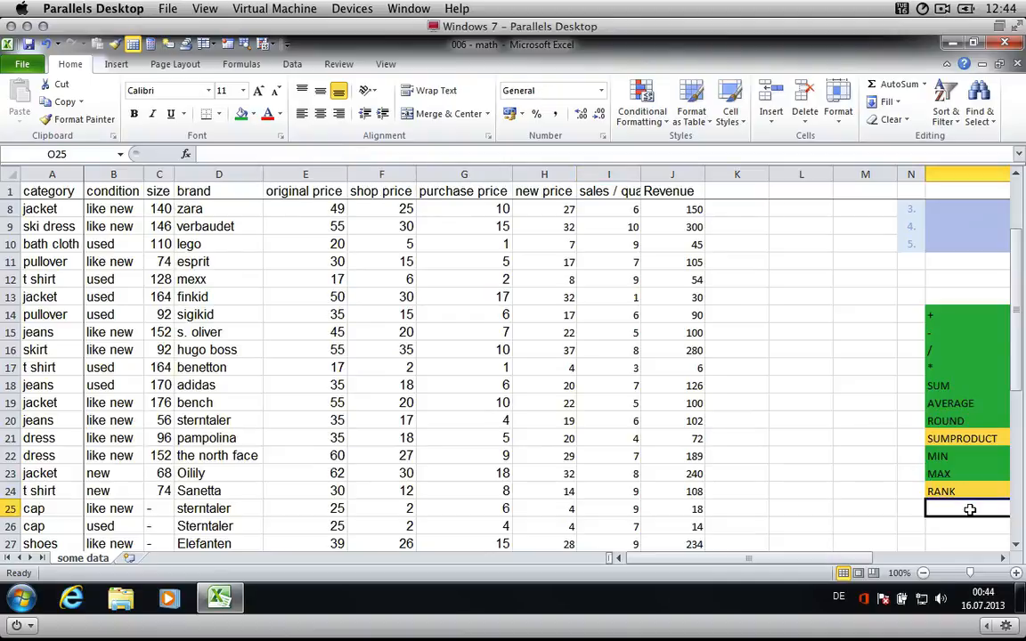
key(Right)
key(Left)
key(Left)
key(Up)
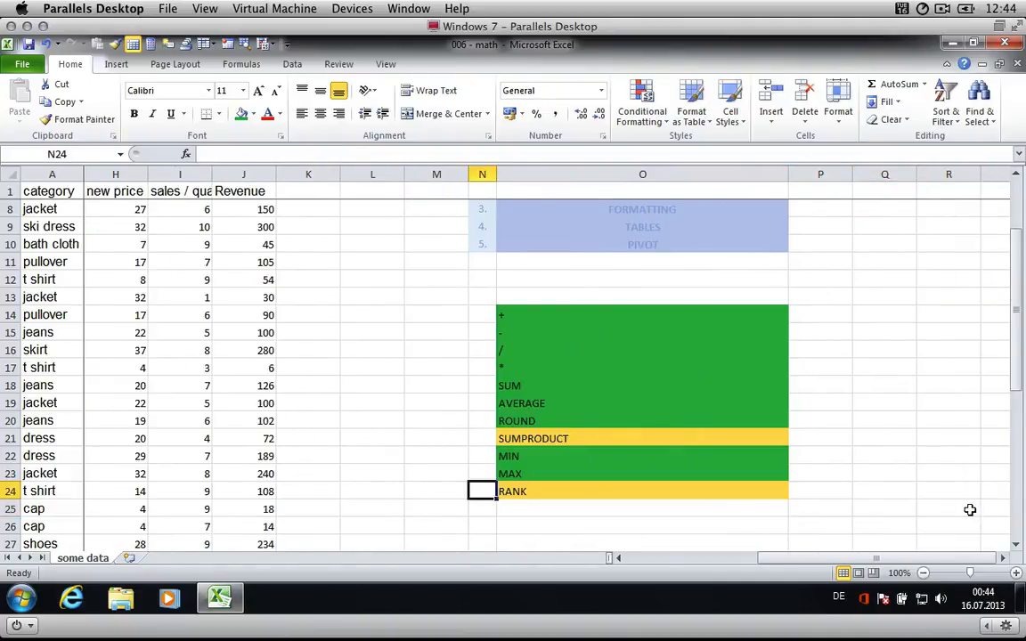
key(Up)
key(Up)
key(Right)
key(Up)
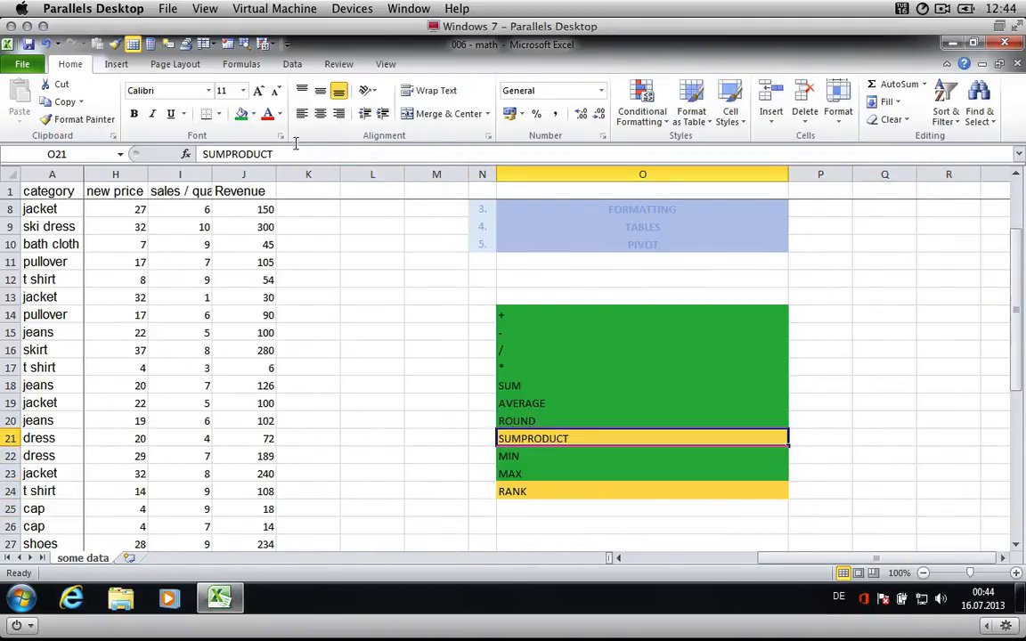
click(240, 114)
key(Down)
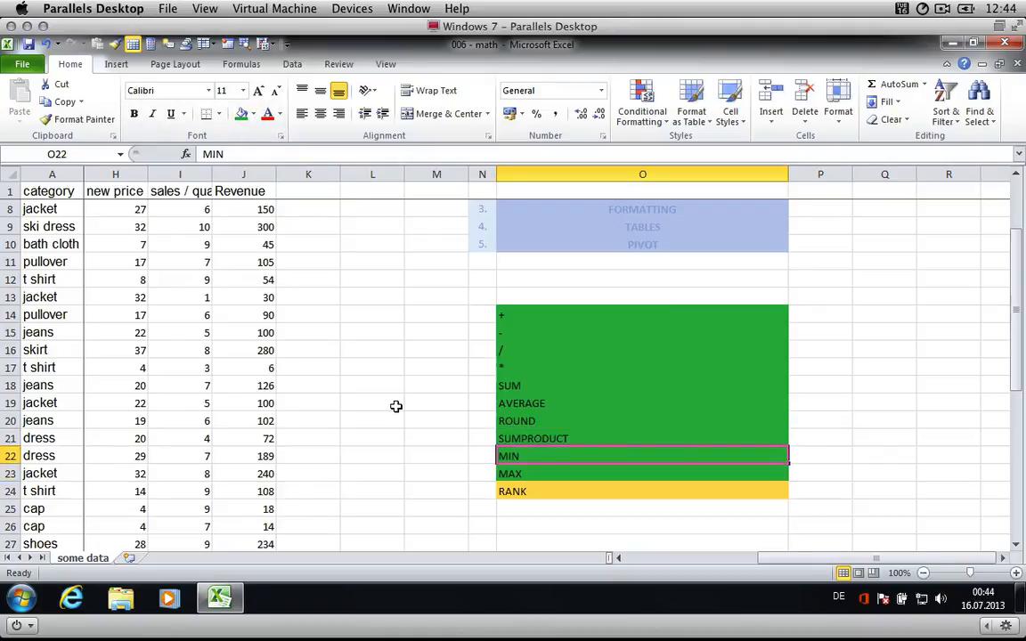
key(Down)
key(Down)
key(Down)
key(Left)
key(Up)
key(Right)
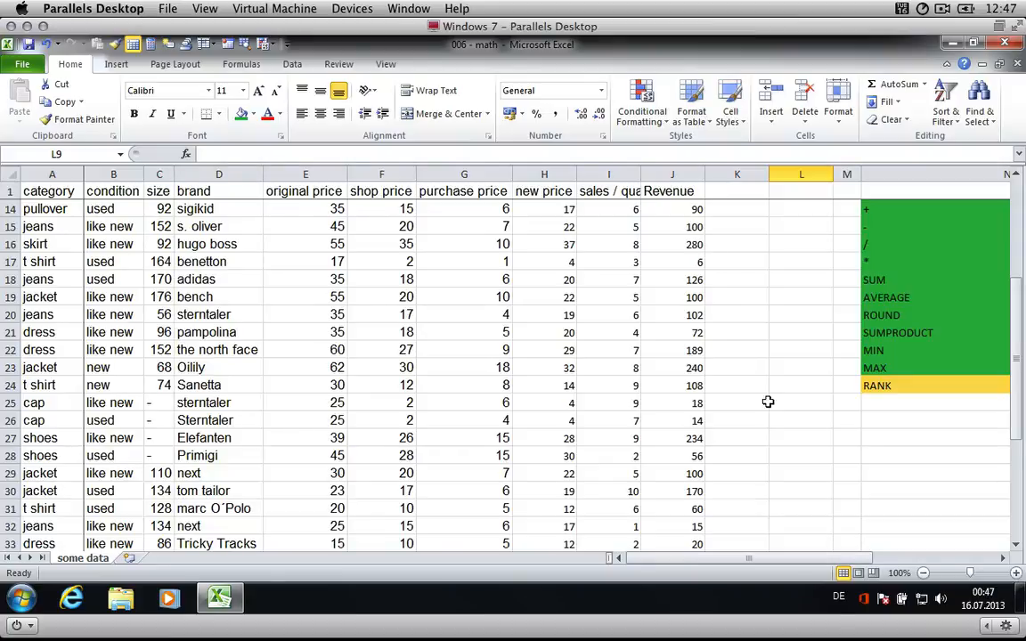
click(738, 192)
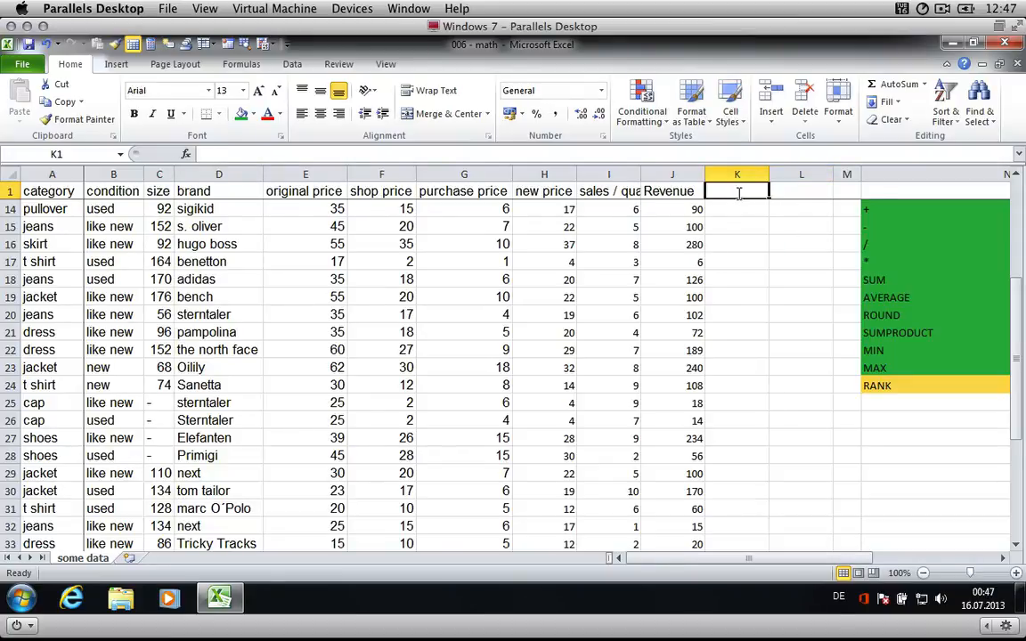
- Title the new column K as RANK by shop price
text(RANK by )
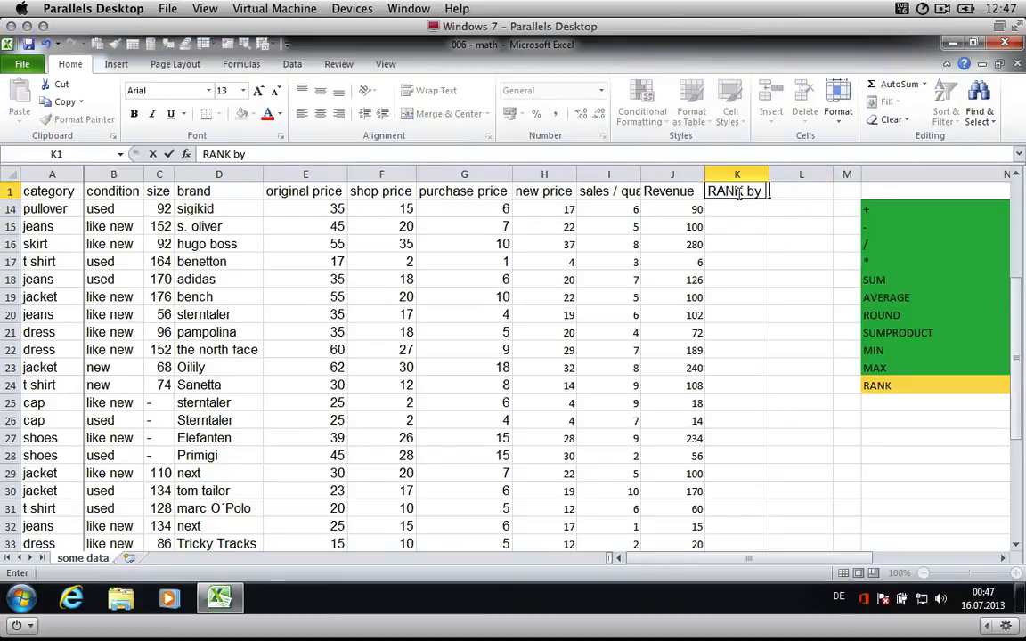
text(shop price)
key(Return)
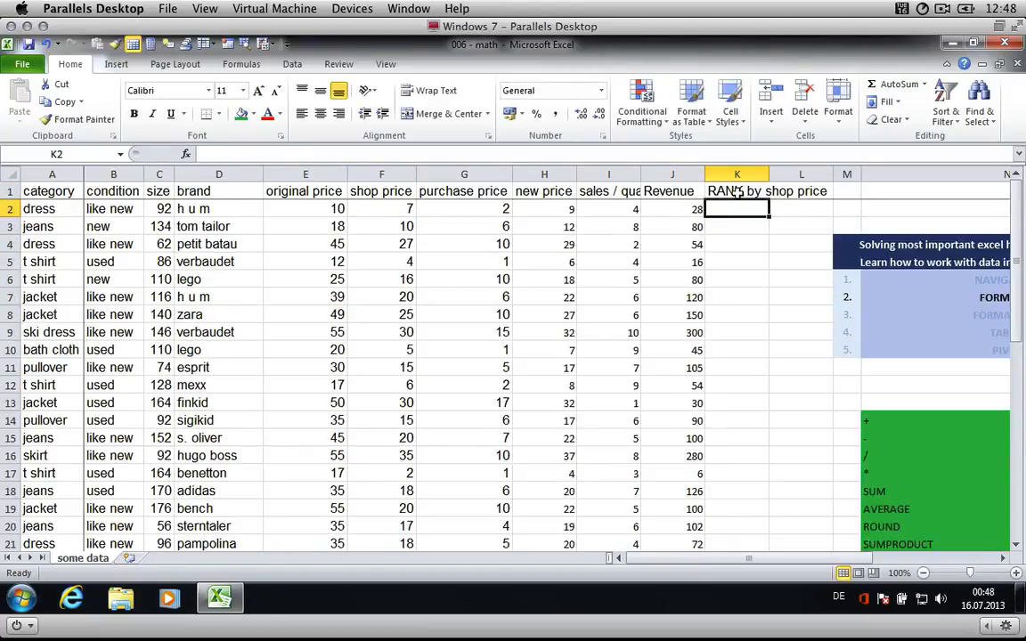
- Enter =RANK(F2;shop_price;0) in the first rank cell to rank the item by shop price in descending order
text(=RAN)
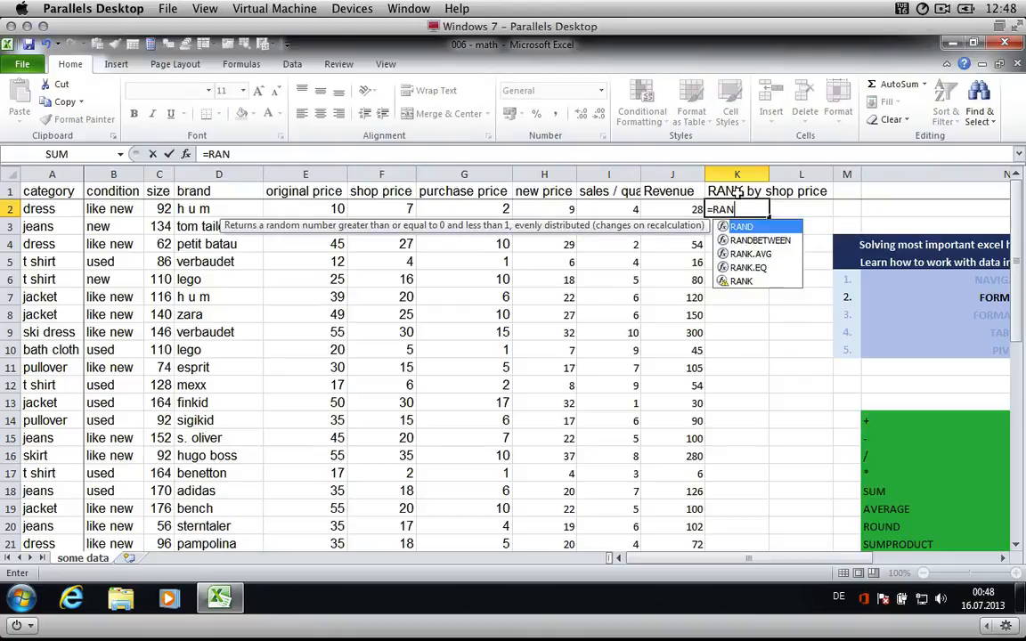
text(K()
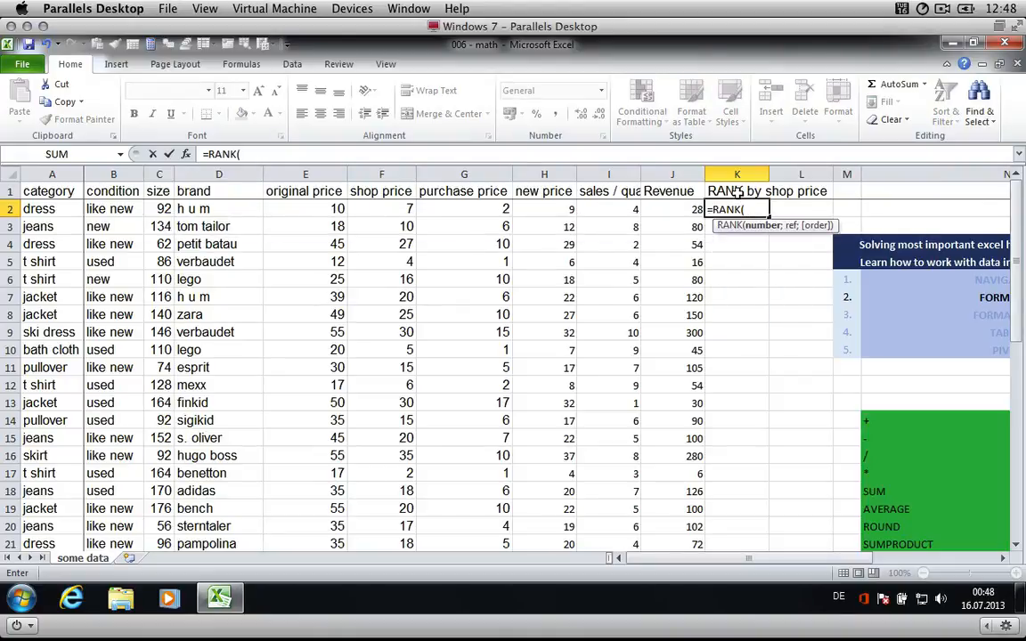
key(Left)
key(Left)
key(Left)
key(Left)
key(Left)
text(;)
key(Left)
key(Left)
key(Left)
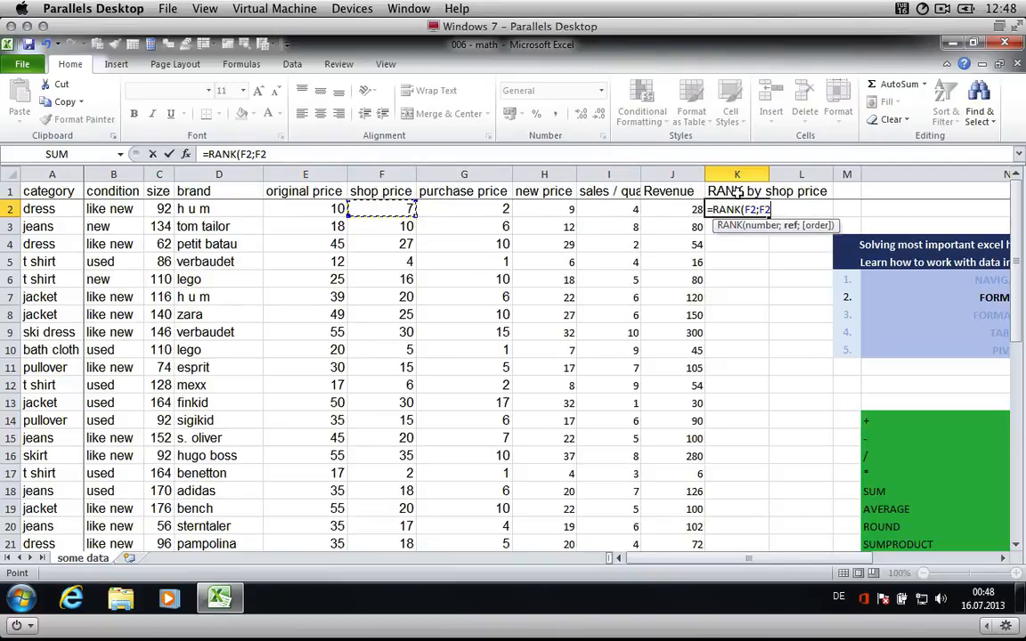
key(ctrl+shift+Down)
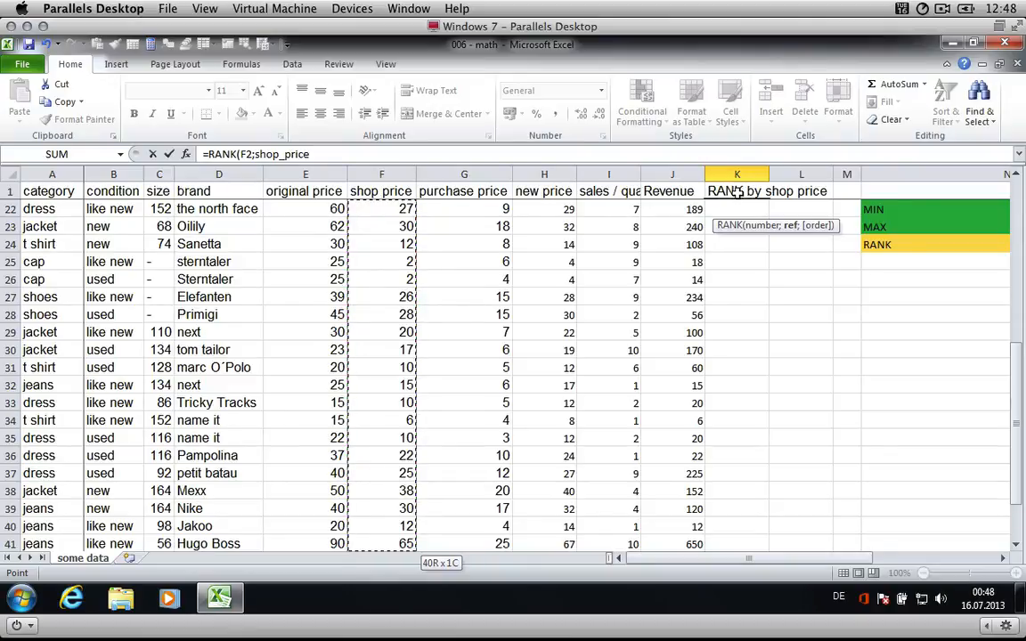
text(;)
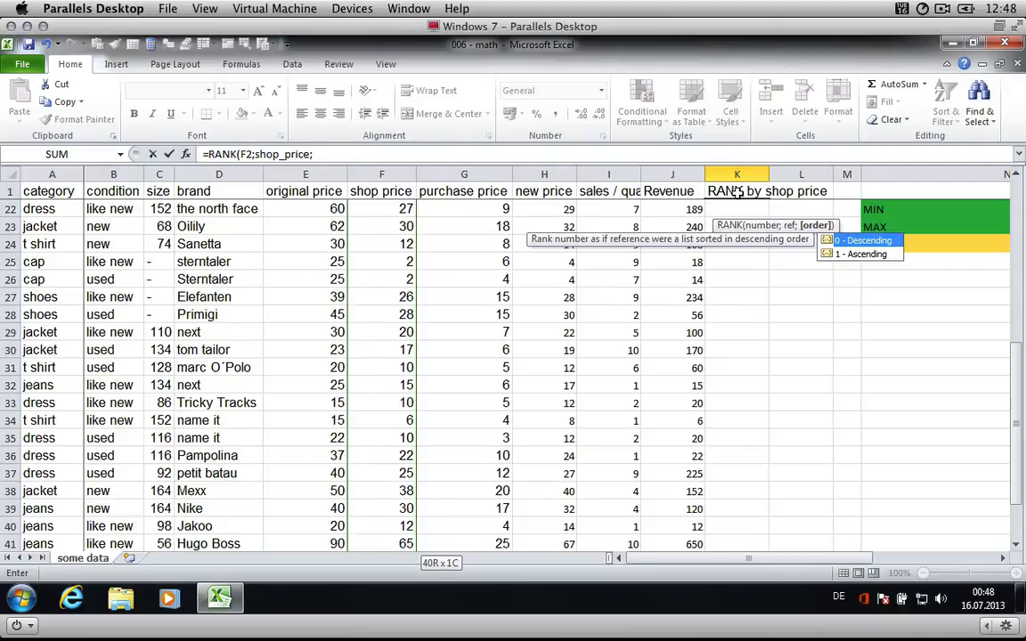
text(0))
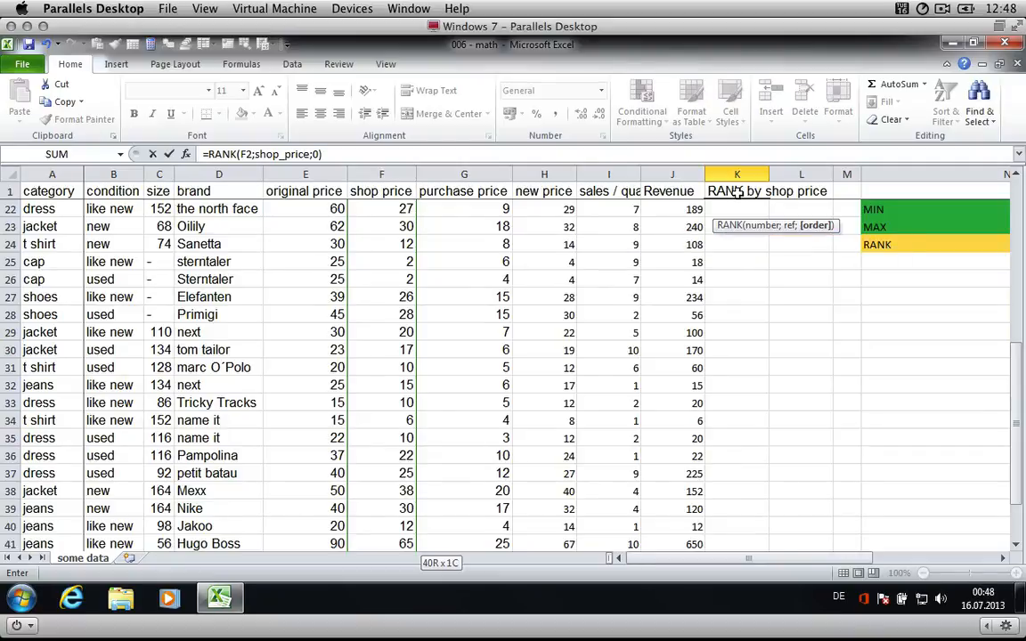
key(Return)
- Fill the rank formula down the whole column to row 41 and inspect the last row's formula
key(Up)
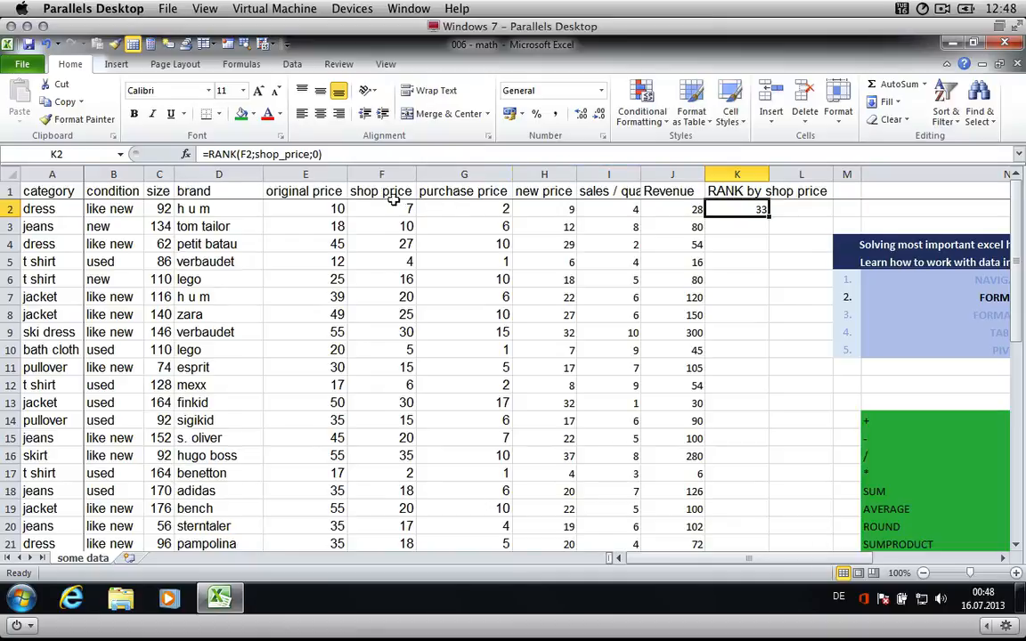
double_click(769, 213)
scroll(735, 340, down, 6)
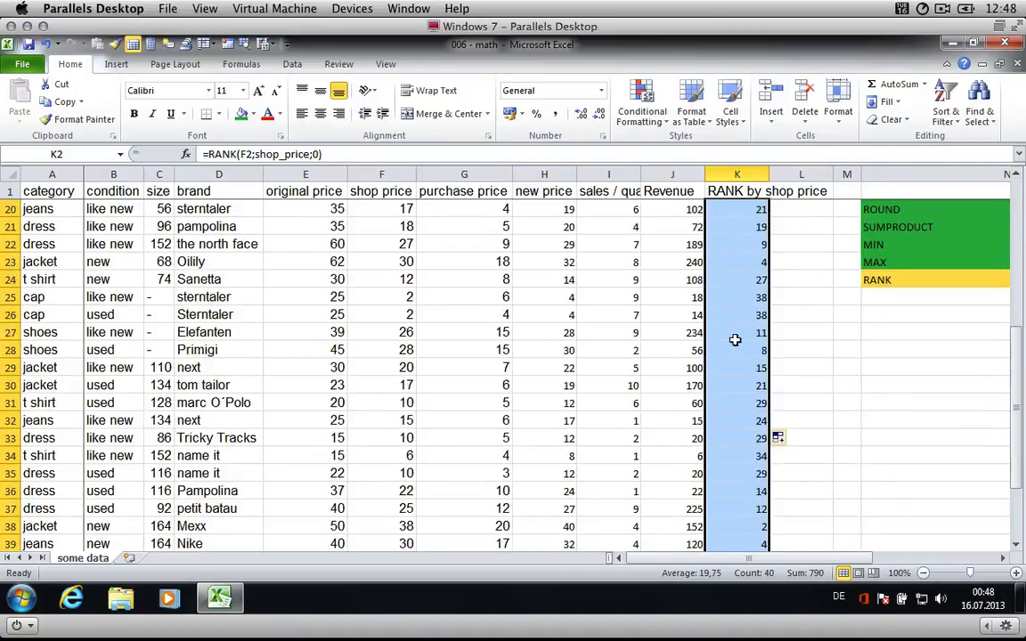
scroll(735, 339, down, 4)
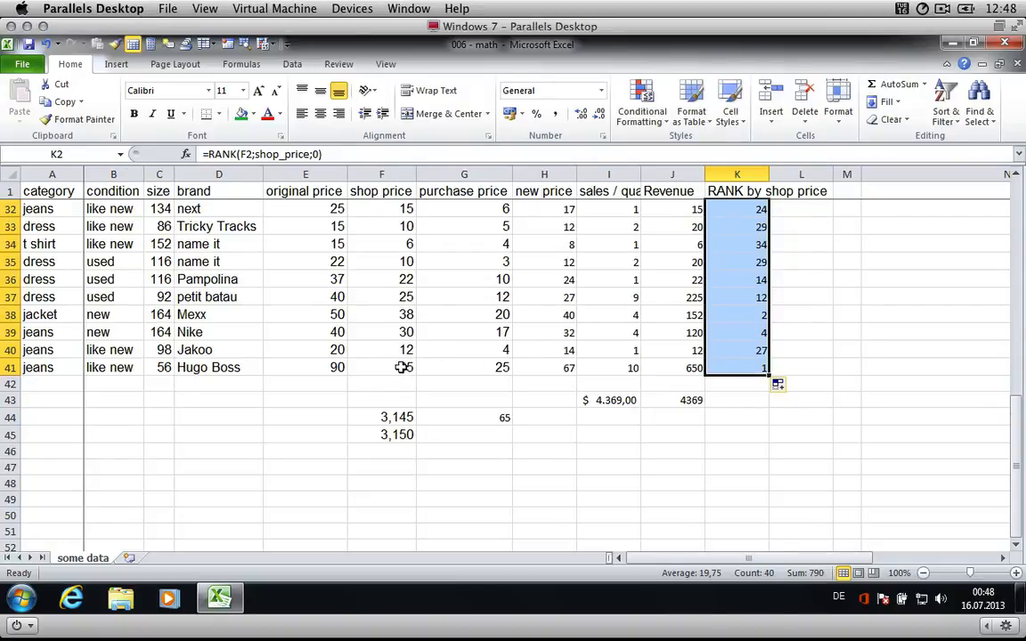
click(749, 367)
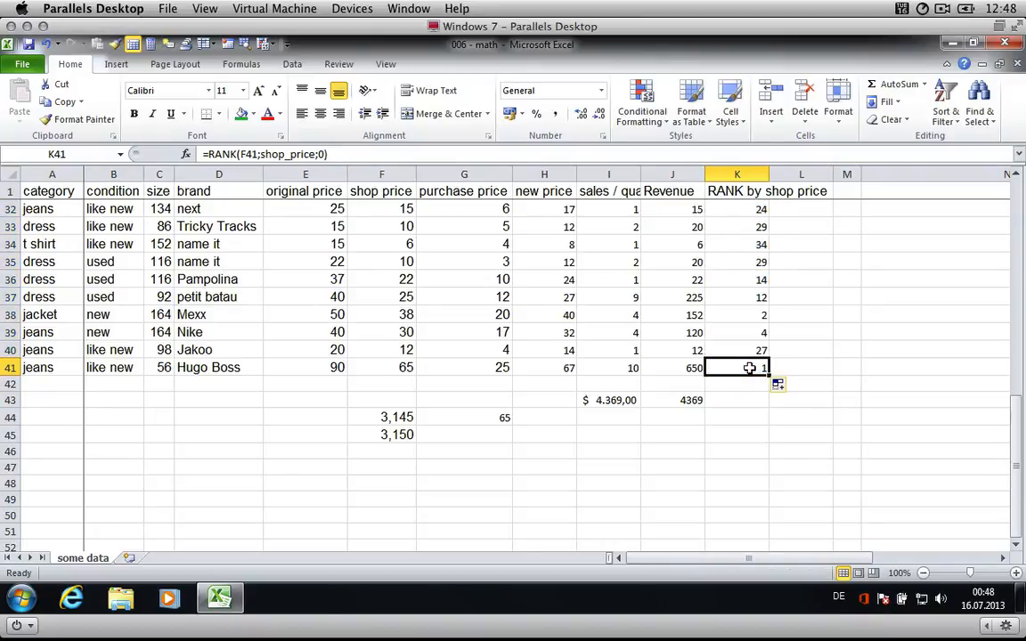
scroll(749, 368, up, 10)
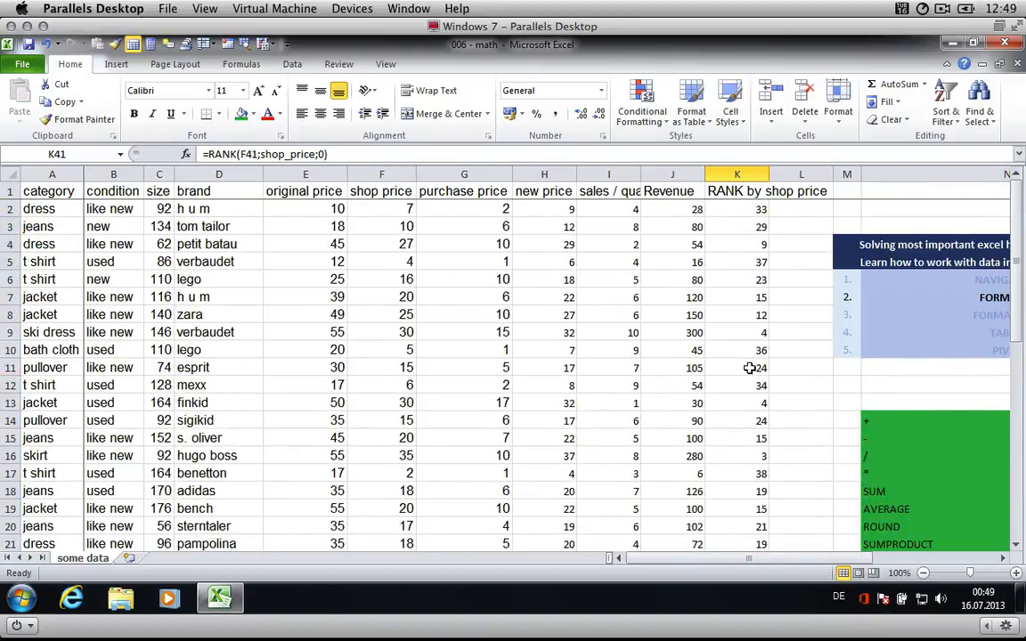
scroll(749, 368, down, 6)
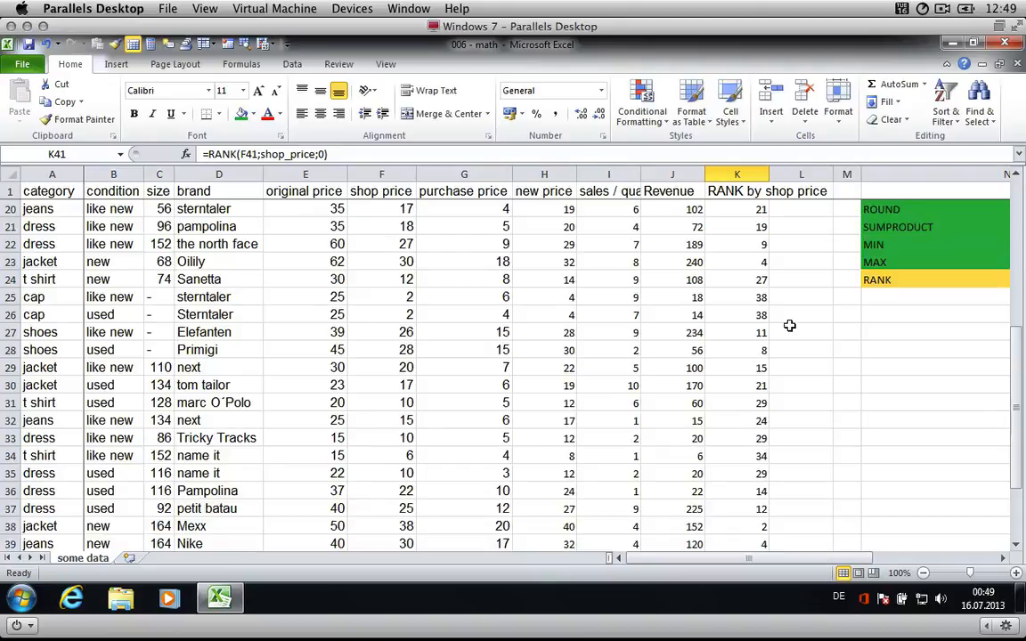
- Fill the RANK entry in the topic list green to mark it as covered
click(878, 280)
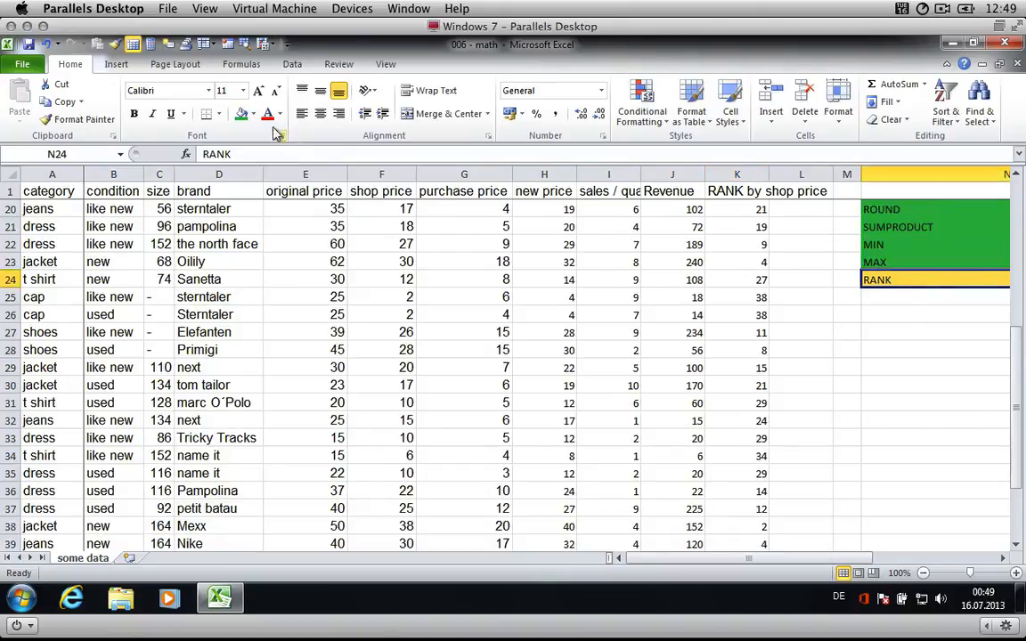
click(241, 115)
scroll(742, 343, up, 6)
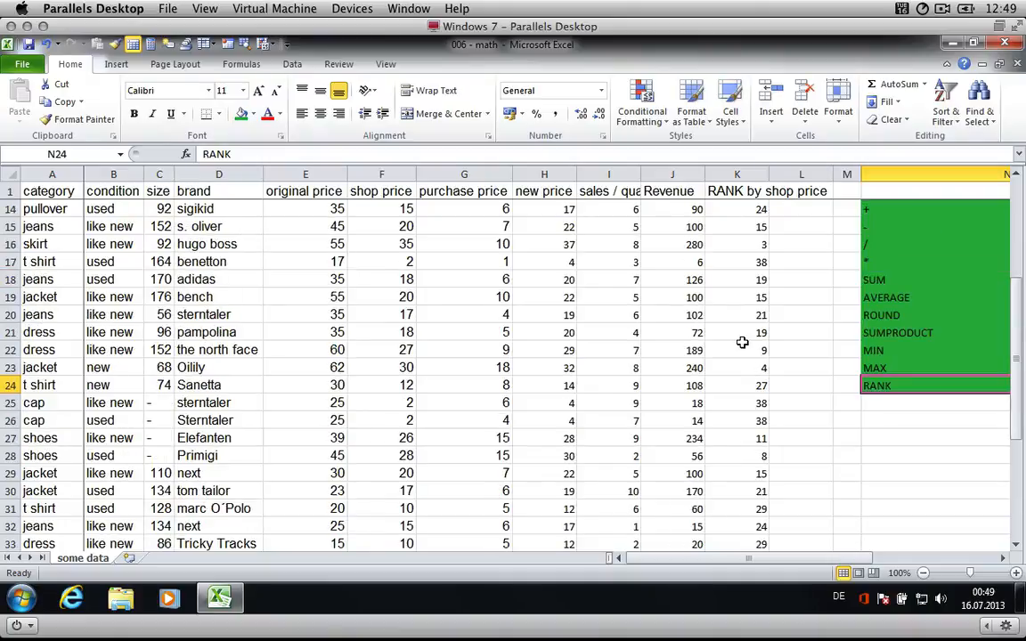